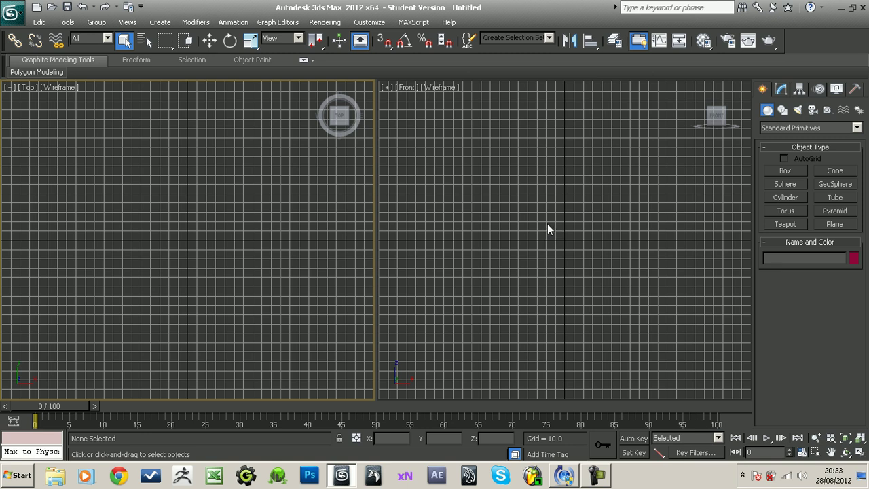
Step: Create a box near the origin in the Top viewport, about 80 long, 85 wide and 59 high
click(789, 170)
drag(142, 211, 222, 286)
click(219, 230)
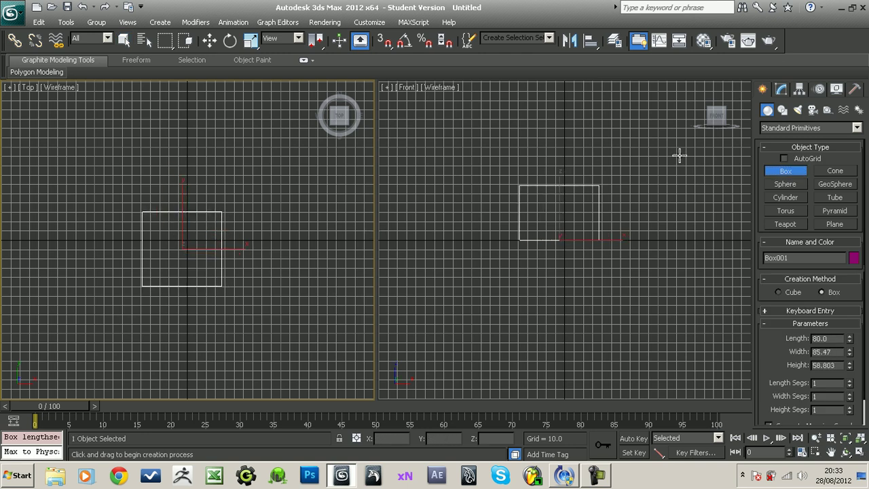
Step: Add a TurboSmooth modifier with 2 iterations to the box, and put a Noise modifier above it
click(782, 89)
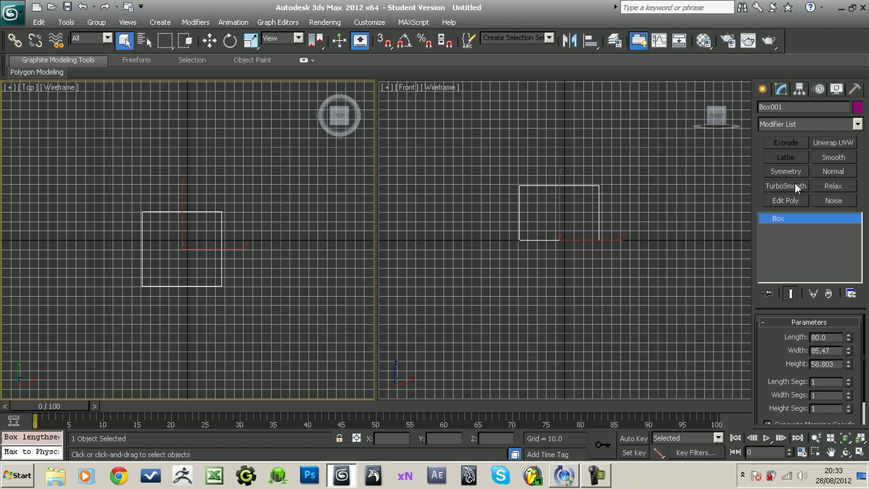
click(794, 185)
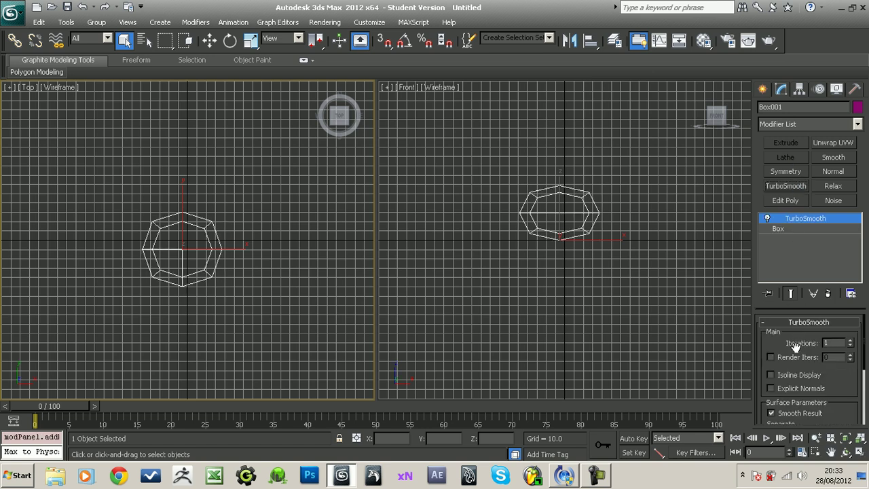
click(850, 340)
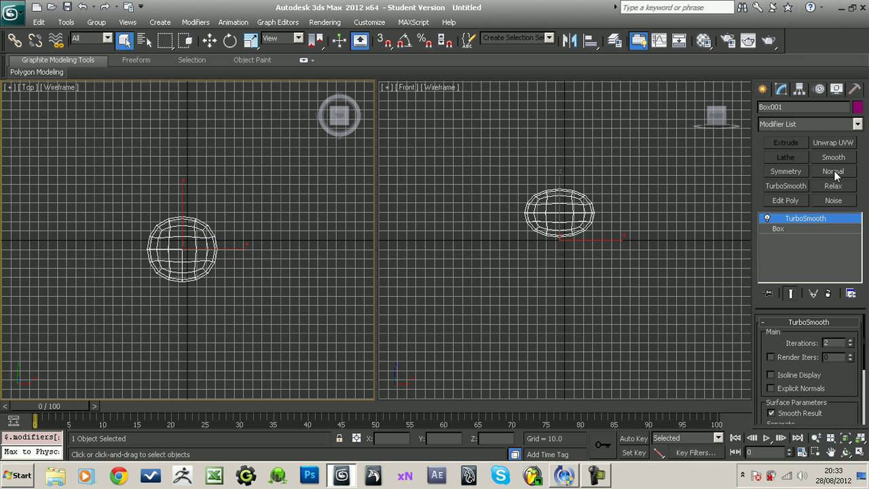
click(839, 202)
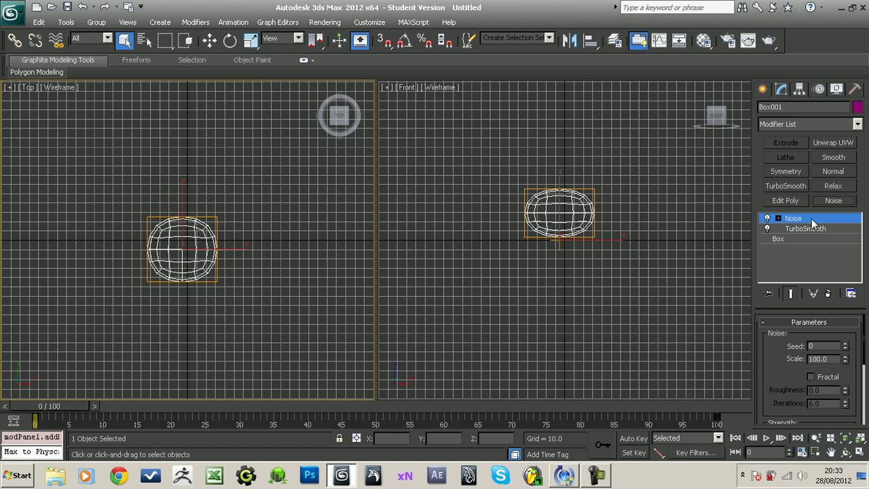
click(851, 294)
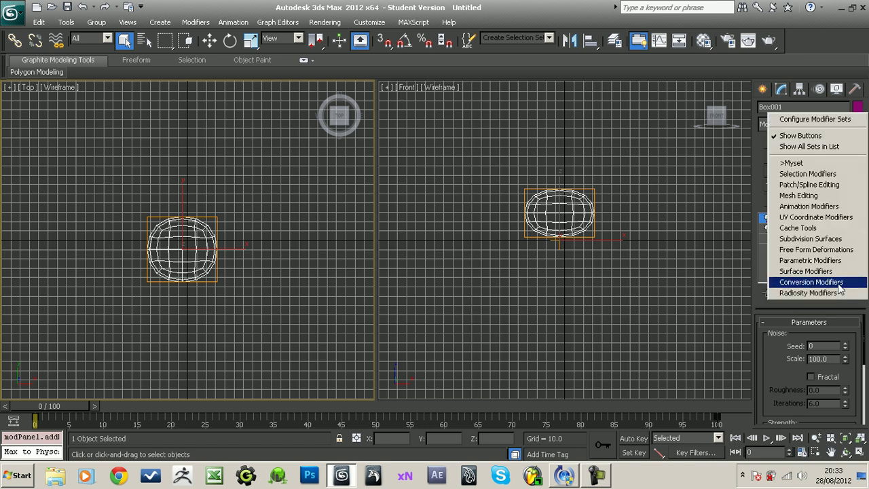
click(808, 124)
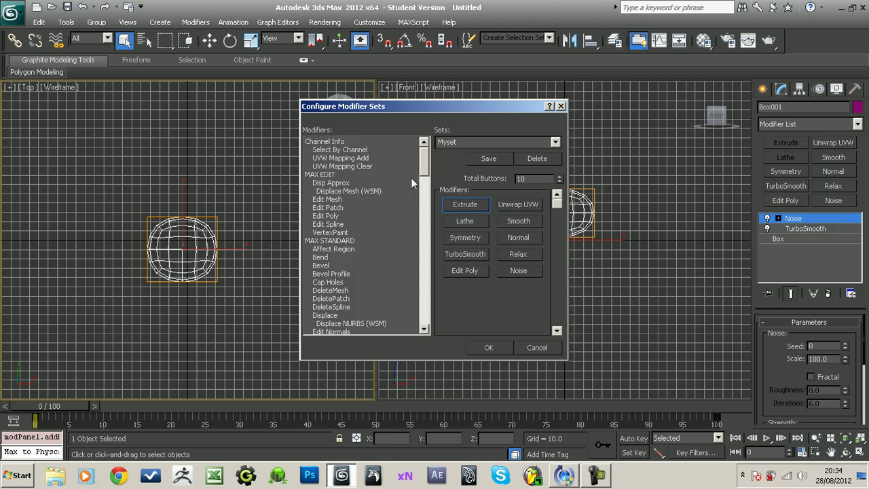
drag(430, 167, 374, 277)
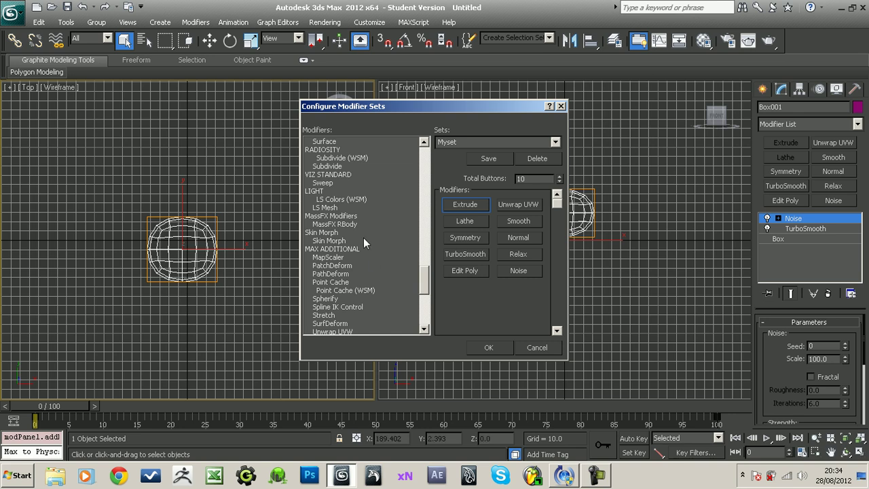
click(347, 266)
drag(346, 267, 465, 204)
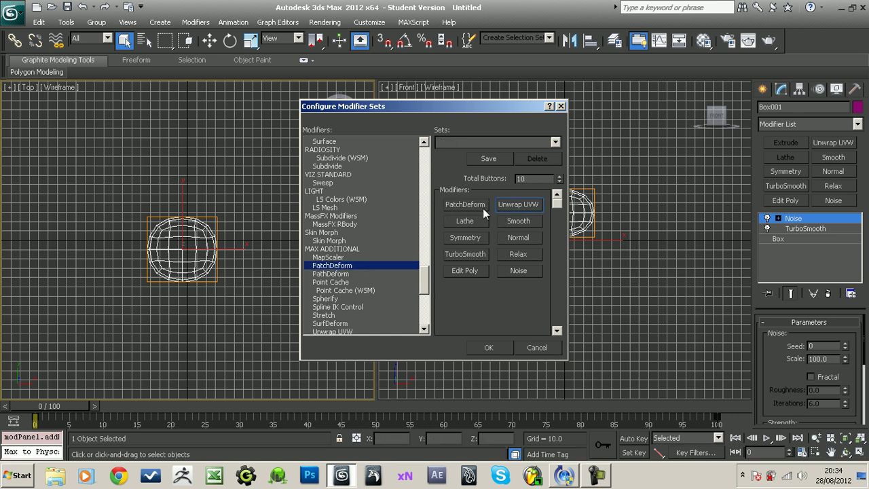
click(538, 347)
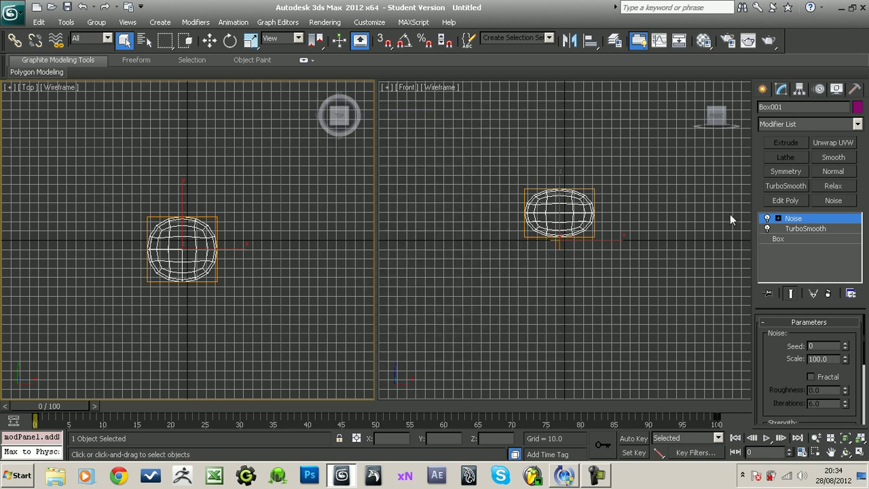
click(851, 295)
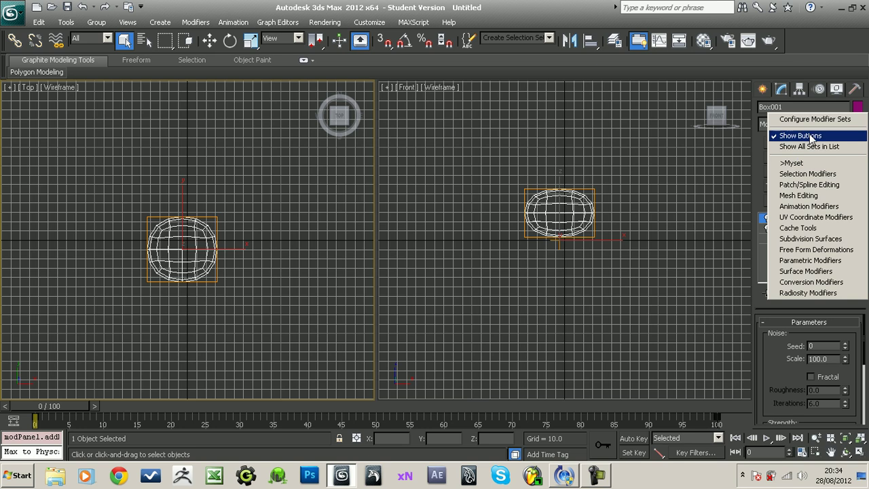
click(720, 182)
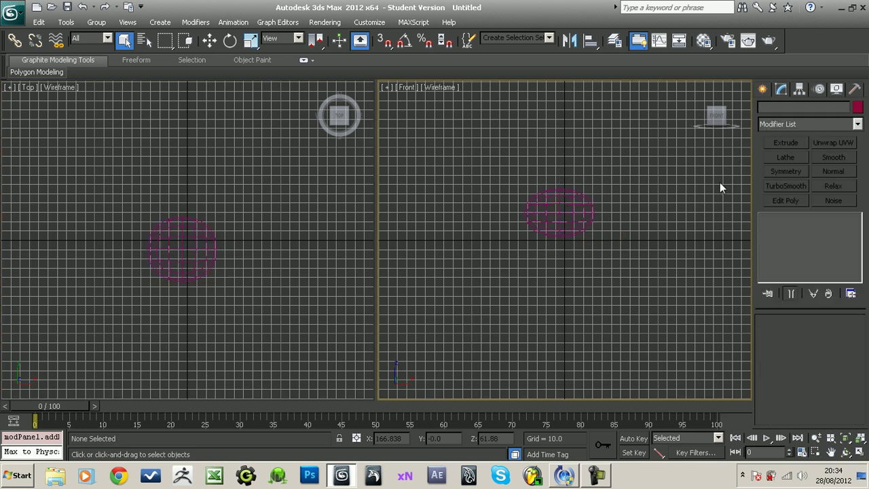
click(579, 227)
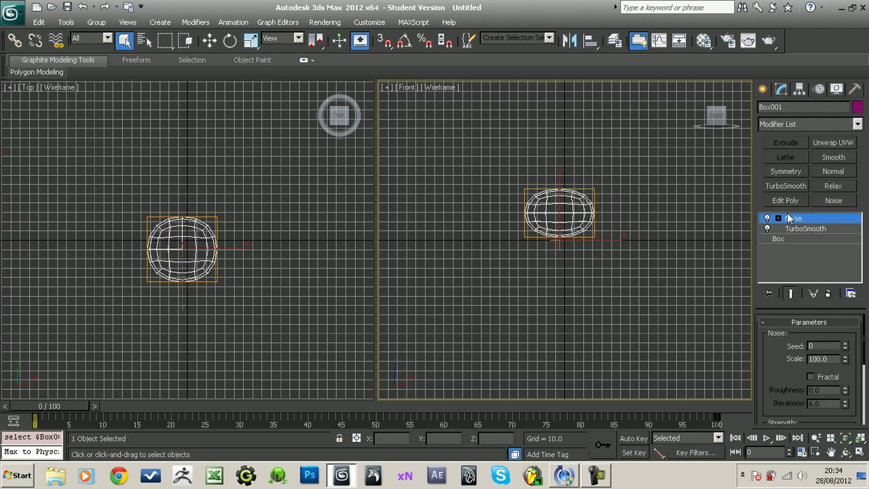
Step: Set the Noise modifier's seed to 6 and its X, Y and Z strength to 15 each
drag(846, 344, 845, 338)
drag(773, 358, 782, 266)
mouse_move(833, 372)
mouse_down()
mouse_move(833, 319)
mouse_move(832, 379)
mouse_up()
double_click(820, 372)
text(15)
key(Return)
key(Tab)
text(15)
key(Return)
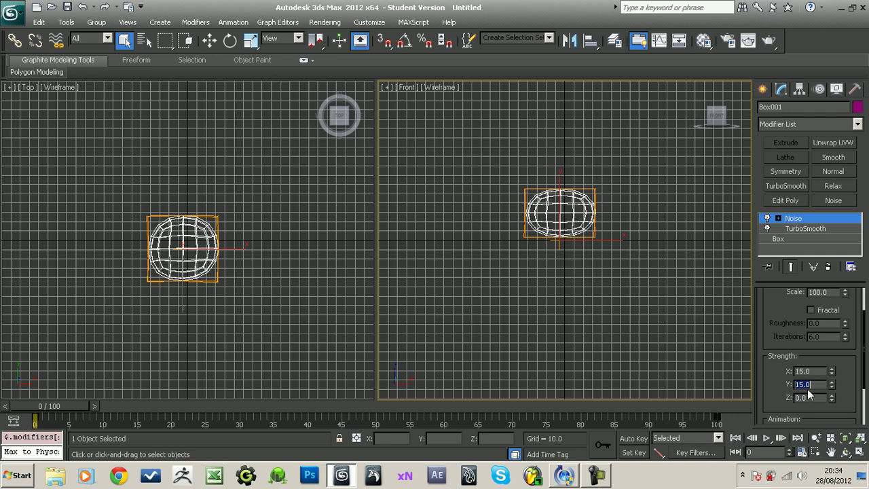
double_click(812, 399)
text(15)
key(Return)
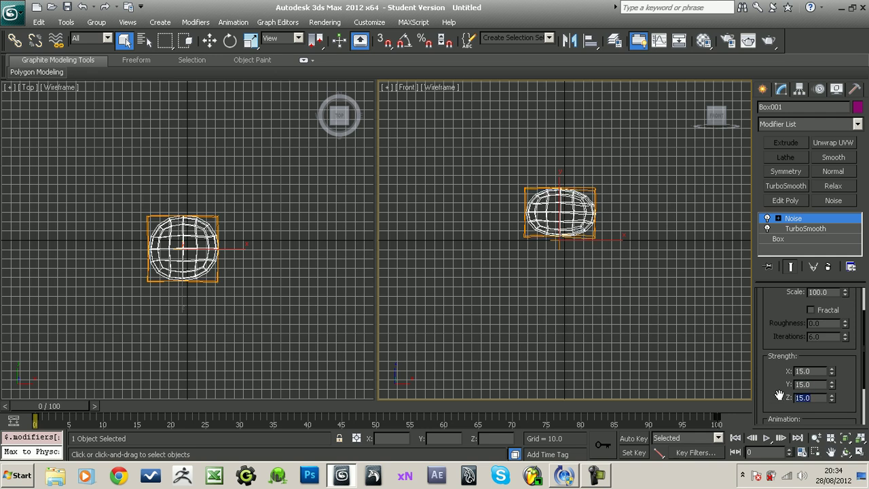
Step: Raise the Noise strength to about 65.9 in X, 59.3 in Y and 55.8 in Z
drag(832, 371, 829, 333)
drag(831, 388, 832, 340)
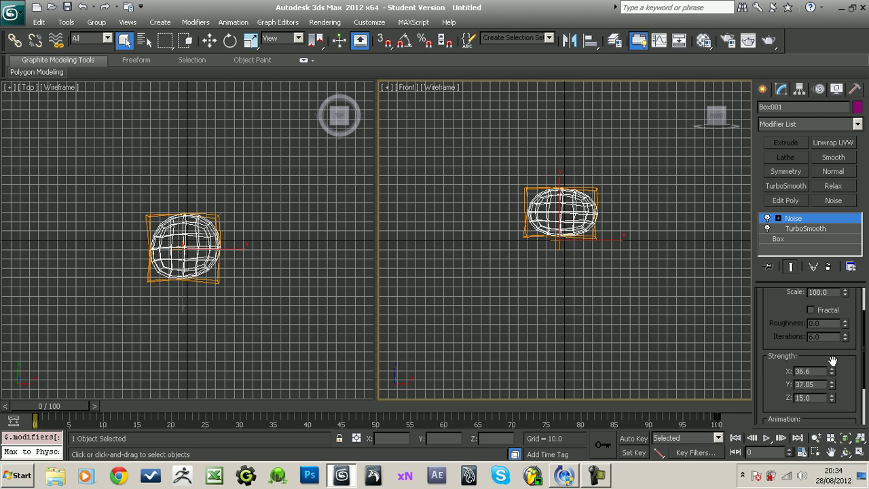
drag(832, 399, 833, 292)
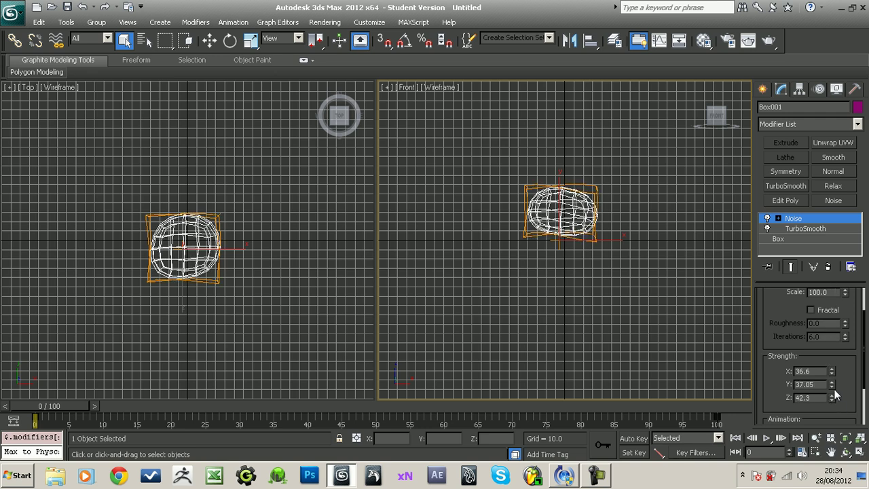
drag(833, 399, 833, 333)
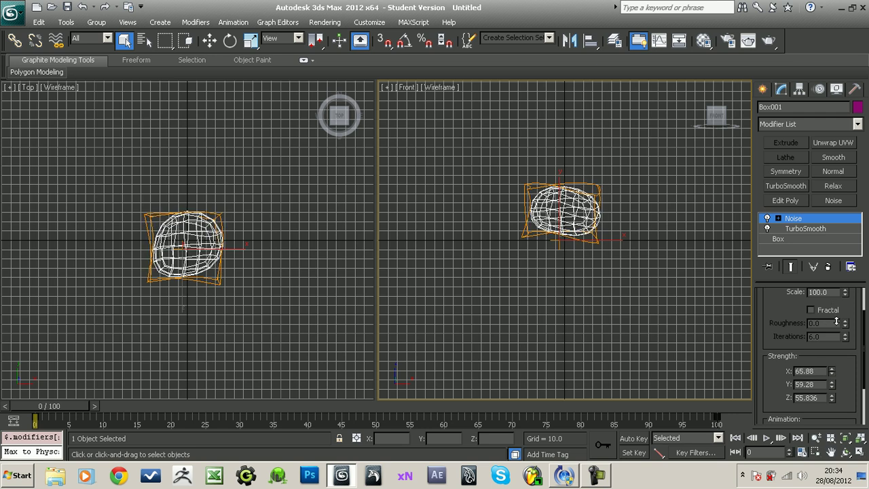
Step: Reduce the Noise scale to 47 to deform the shape into a rougher rock
scroll(265, 265, up, 5)
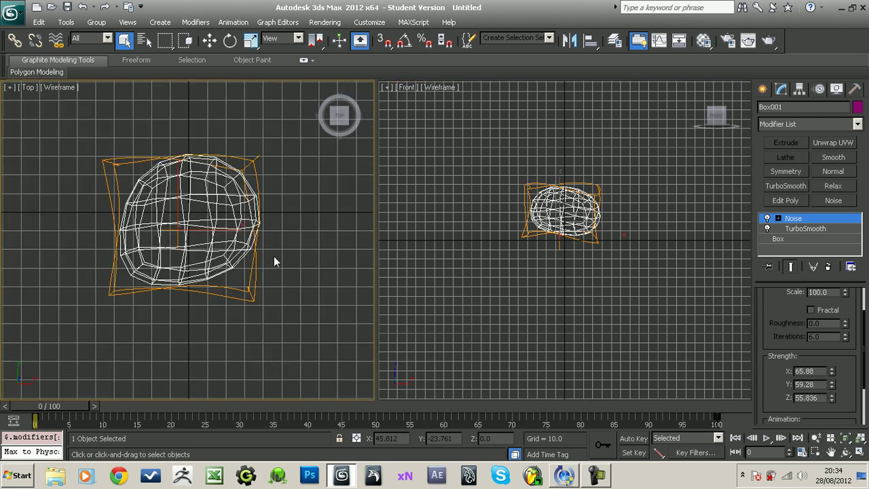
drag(785, 303, 798, 355)
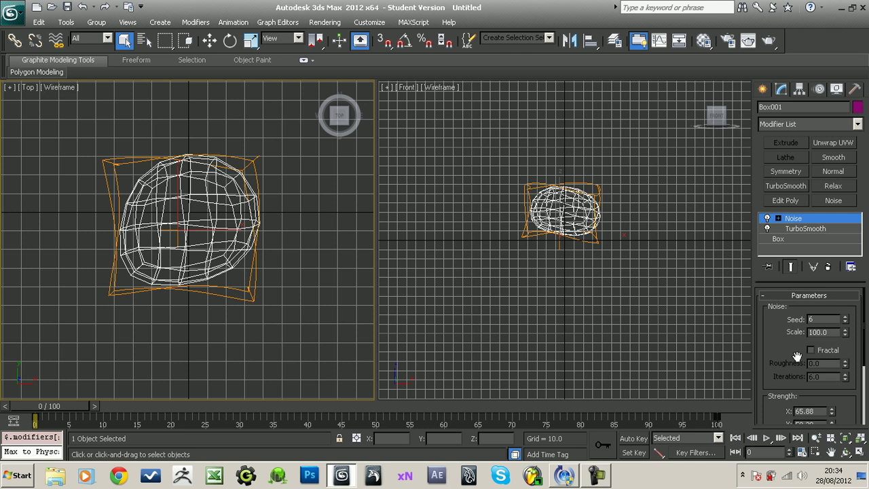
drag(844, 333, 846, 366)
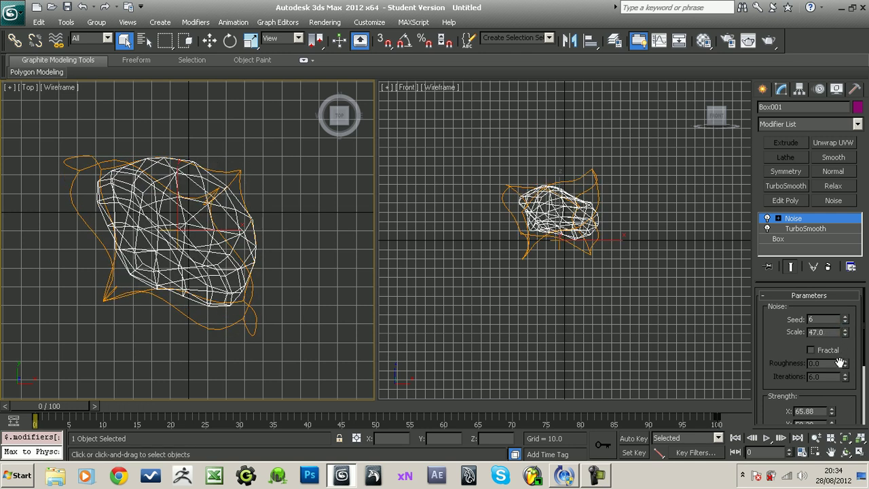
Step: Collapse the modifier stack down through Noise and convert the resulting object to an Editable Poly
right_click(793, 219)
click(767, 310)
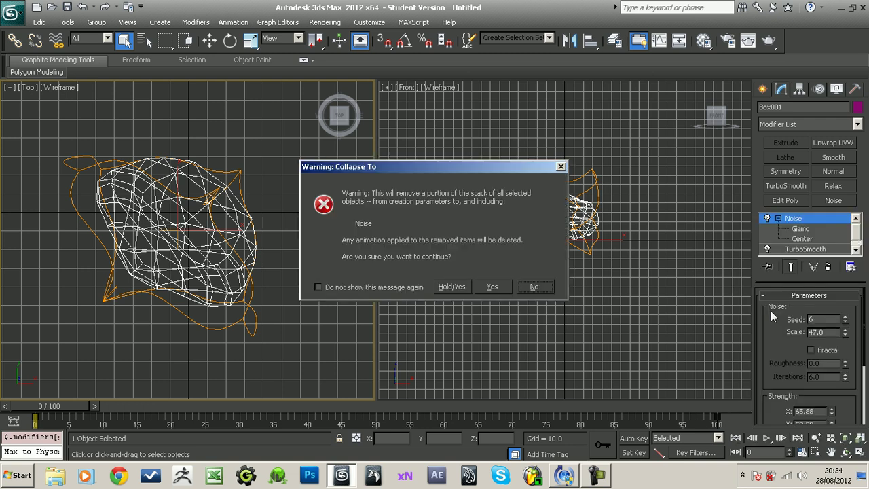
click(497, 285)
right_click(788, 218)
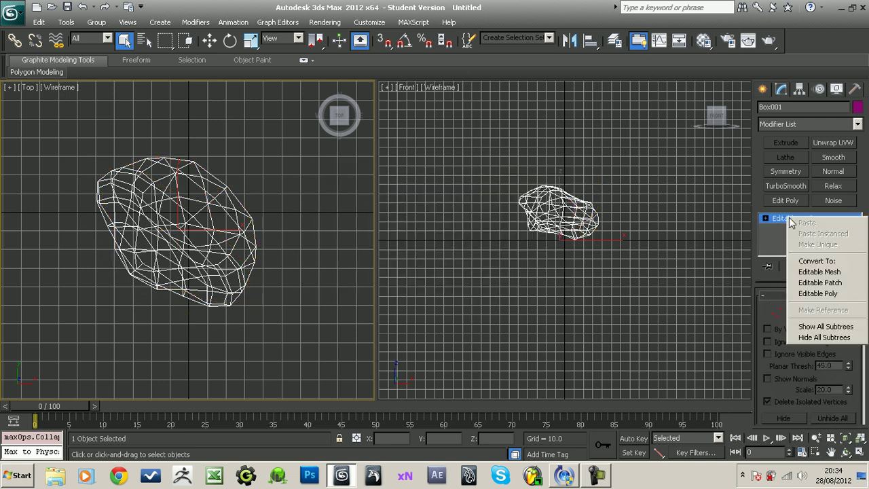
click(818, 293)
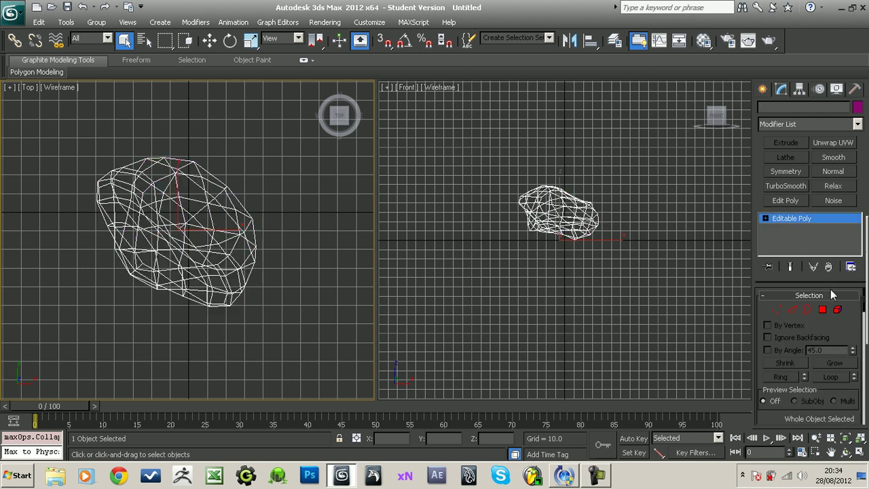
Step: Change the rock's object color to light green and clear the selection
click(858, 107)
click(426, 199)
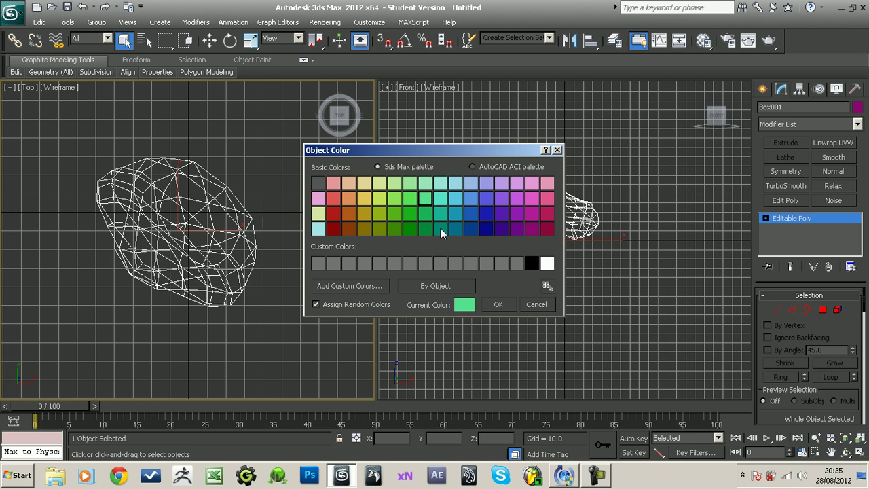
click(506, 309)
click(309, 276)
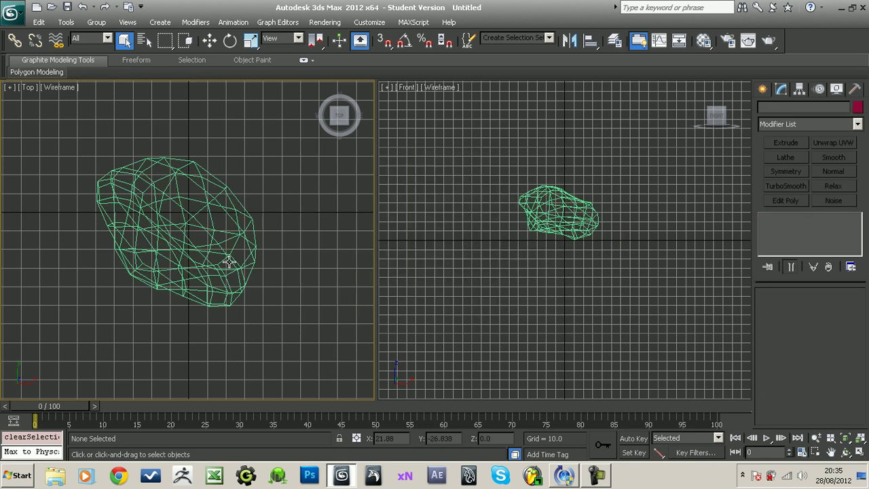
Step: Display the Top viewport shaded, maximized and without its grid, and select the rock while inspecting it from several angles
key(F3)
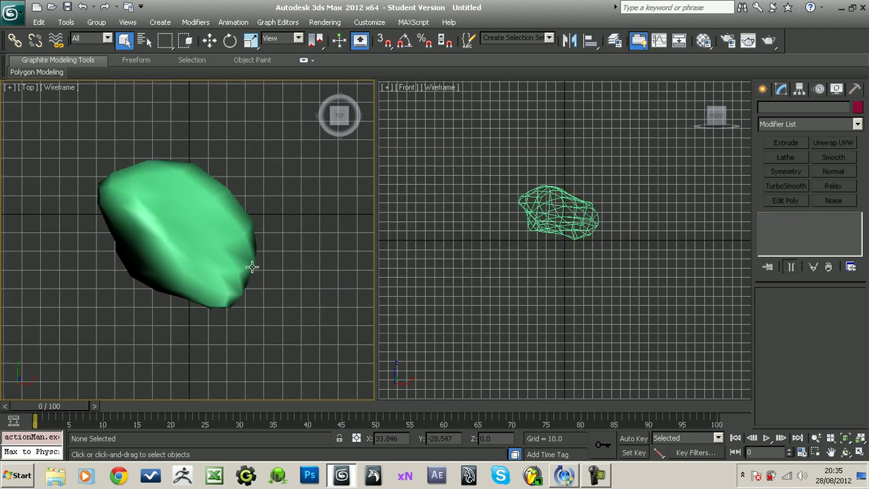
middle_drag(237, 261, 245, 270)
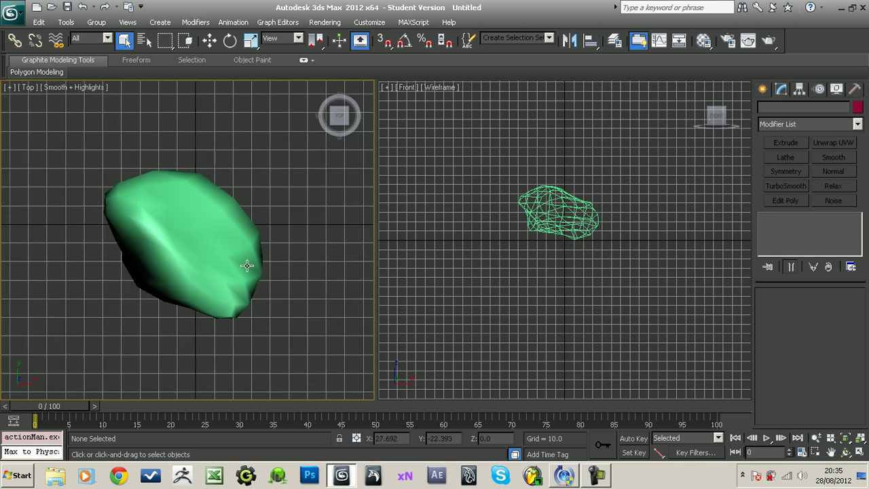
key(alt+w)
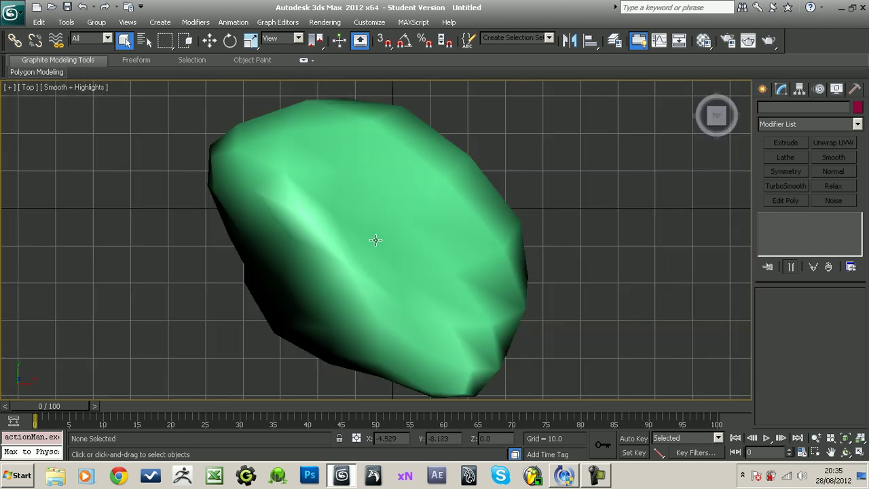
scroll(374, 238, down, 2)
alt+middle_drag(382, 264, 467, 222)
key(g)
click(467, 221)
alt+middle_drag(549, 249, 243, 306)
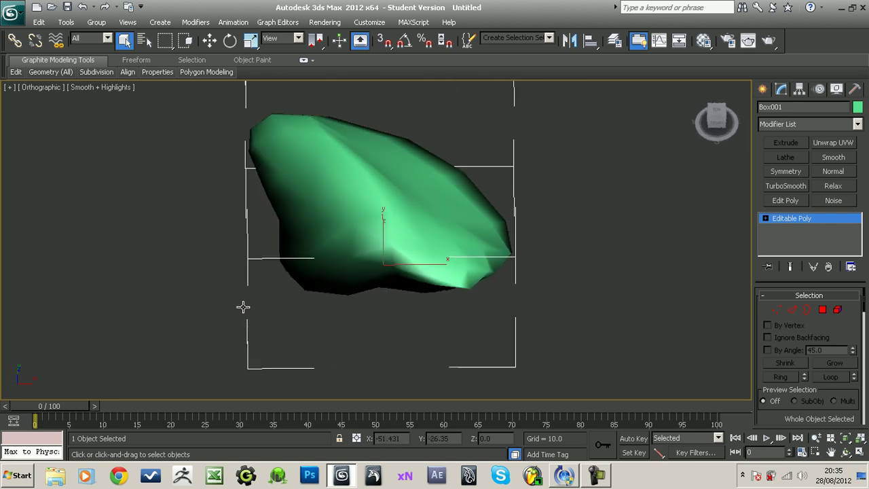
Step: Add an Unwrap UVW modifier on top of the rock's Editable Poly
click(765, 219)
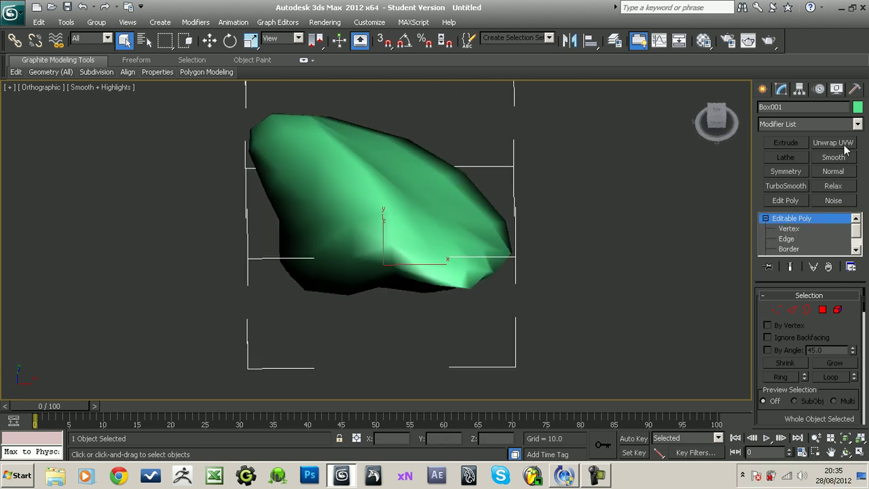
click(835, 143)
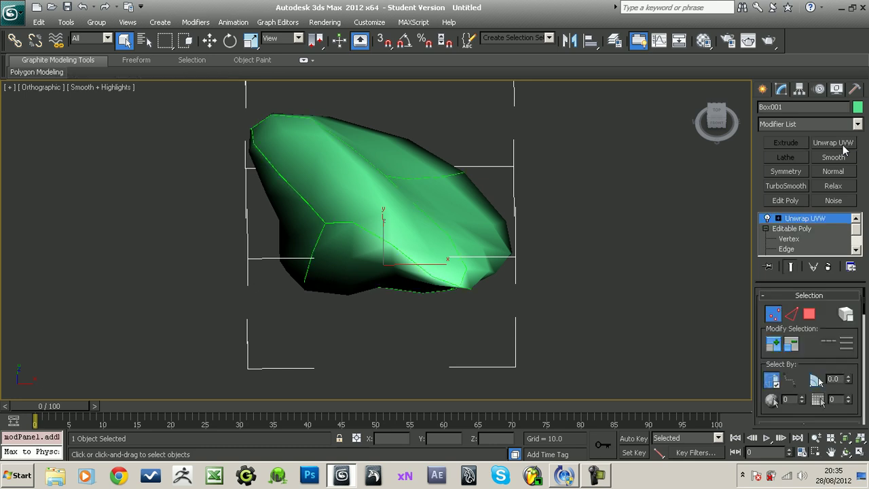
middle_drag(476, 178, 480, 195)
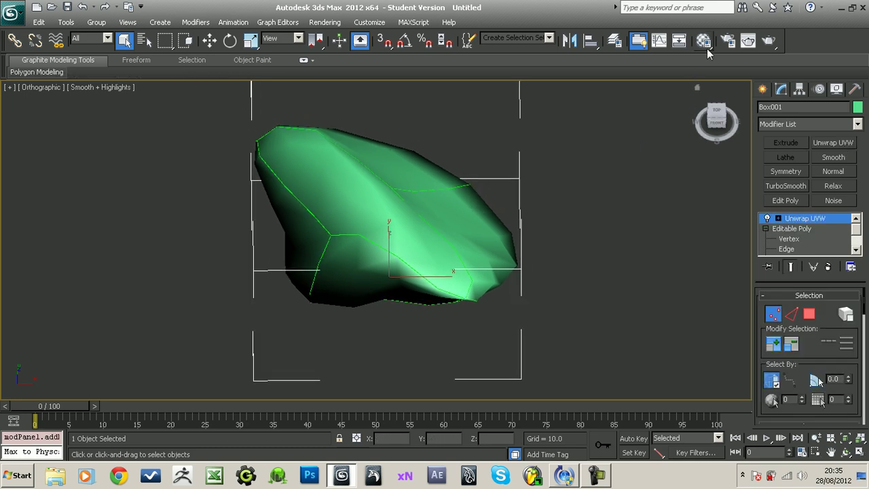
Step: Open the Material Editor and assign a Checker map to the diffuse color of the 01 - Default material
key(m)
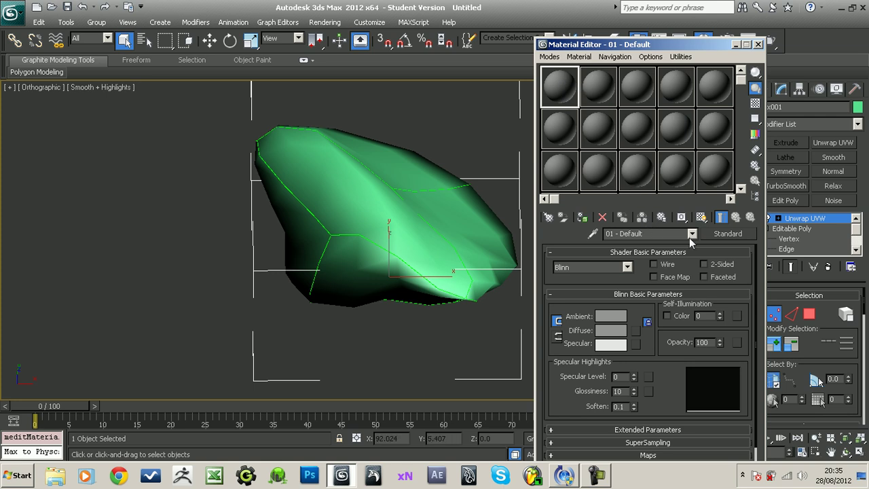
click(636, 332)
click(333, 130)
double_click(333, 129)
Step: Set the Checker map's U and V tiling to 40 each
drag(643, 313, 624, 328)
text(40)
text(40)
key(Return)
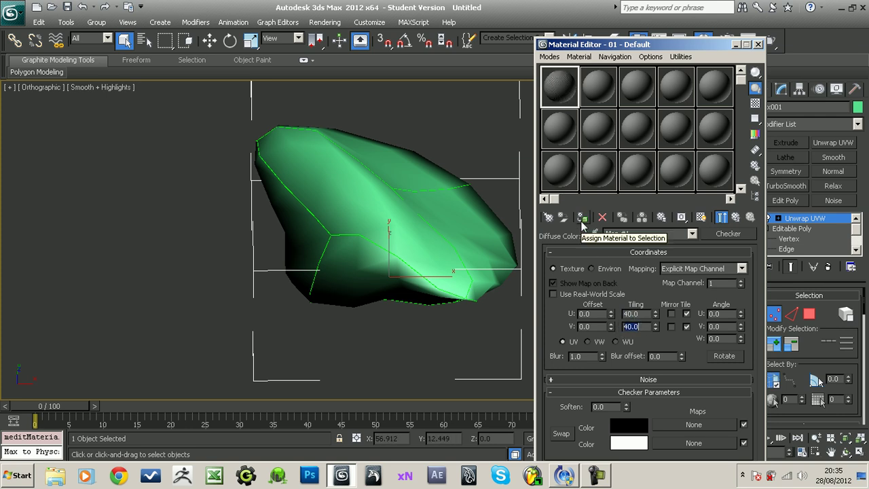
Step: Assign the checker-mapped 01 - Default material to the rock and return to the material's top level
click(692, 234)
click(635, 245)
click(692, 233)
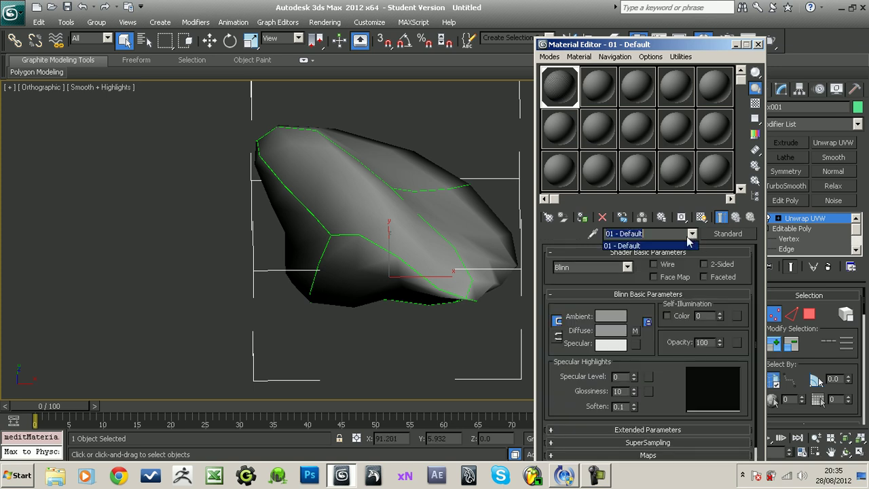
click(656, 237)
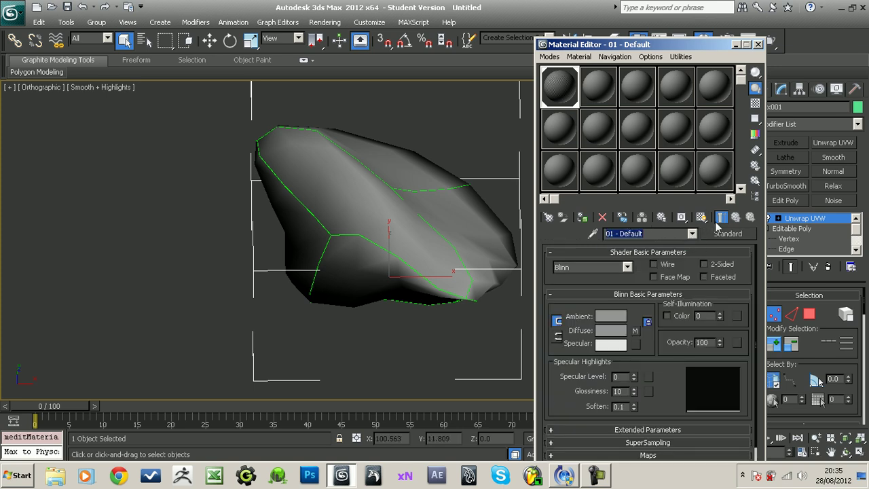
Step: Rename the 01 - Default material as Checker
click(692, 234)
click(645, 246)
click(635, 330)
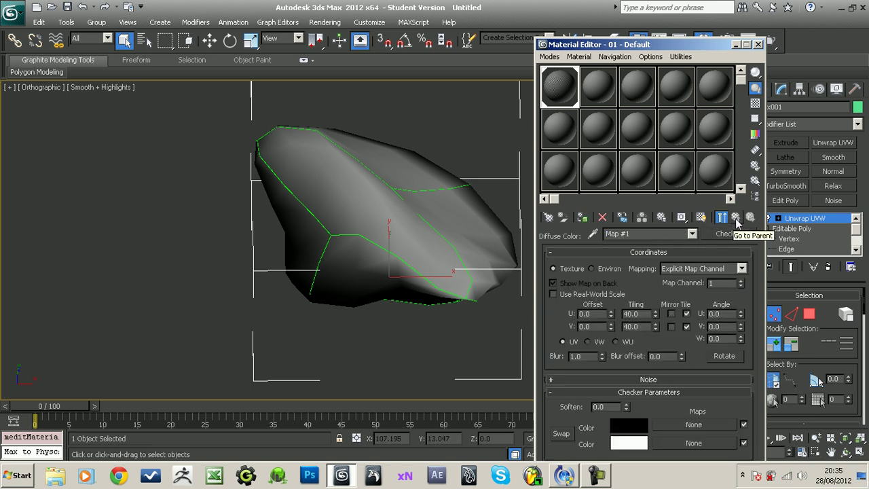
click(701, 217)
drag(659, 233, 542, 240)
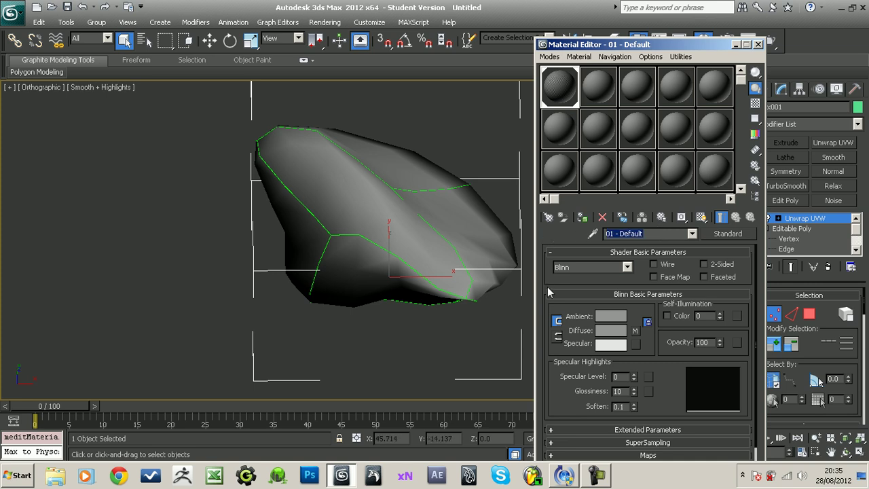
text(Checker)
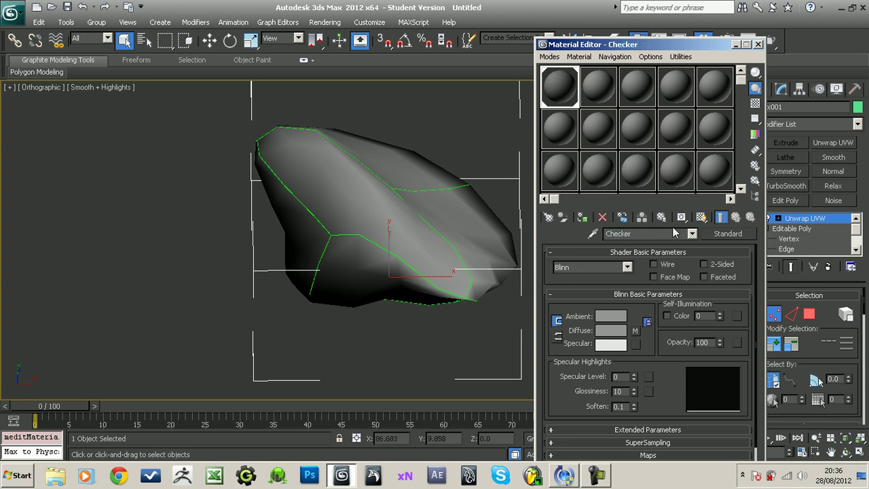
Step: Display the Checker material on the rock in the viewport and close the Material Editor once the pattern has been inspected
click(701, 218)
middle_drag(431, 229, 404, 253)
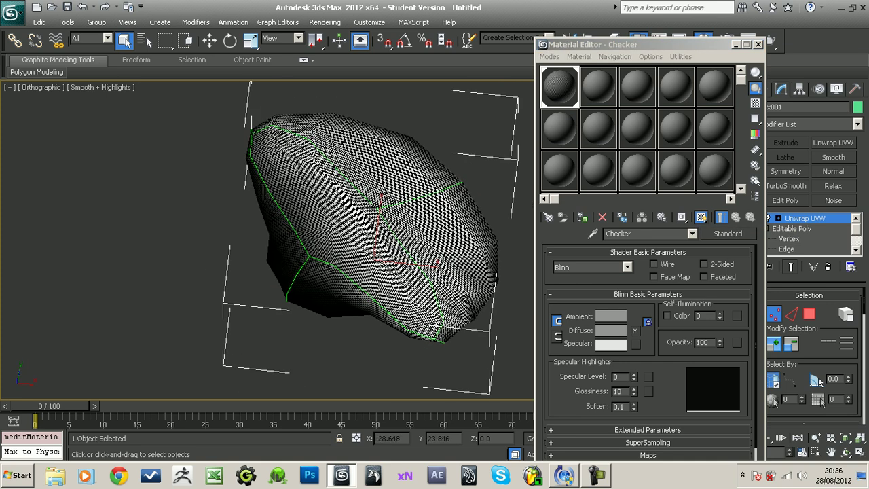
alt+middle_drag(426, 294, 411, 278)
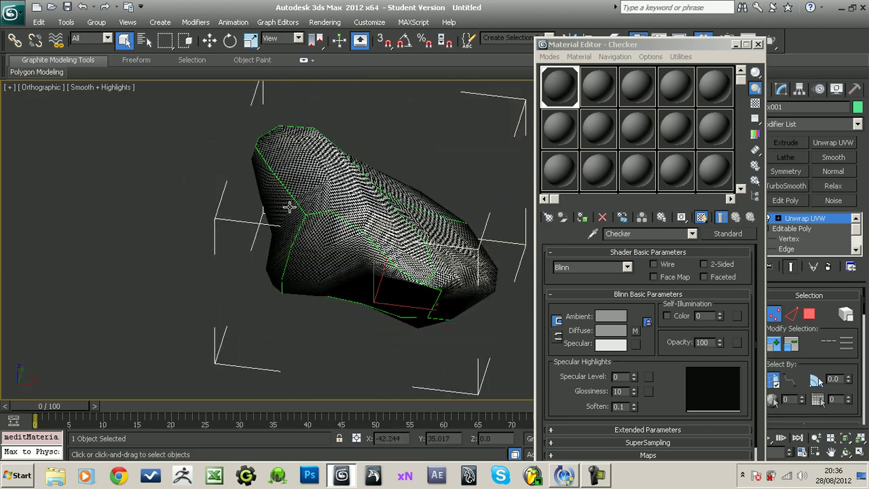
alt+middle_drag(406, 226, 389, 242)
alt+middle_drag(363, 166, 425, 173)
scroll(387, 195, up, 4)
scroll(387, 178, down, 3)
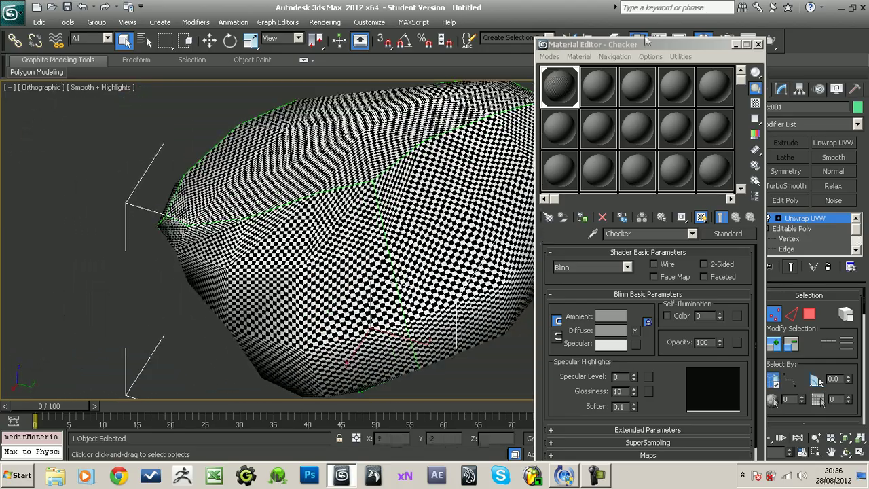
click(758, 44)
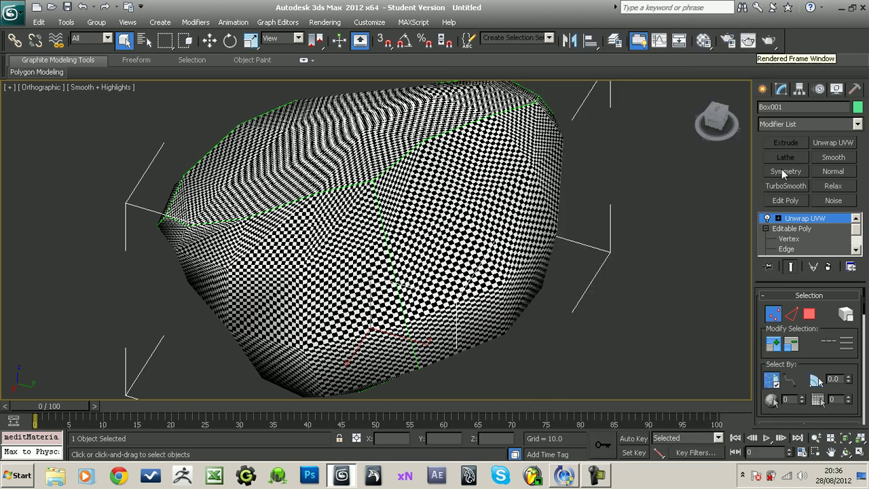
Step: Select all of the rock's faces at the Face level of Unwrap UVW and widen the command panel to two columns
click(778, 218)
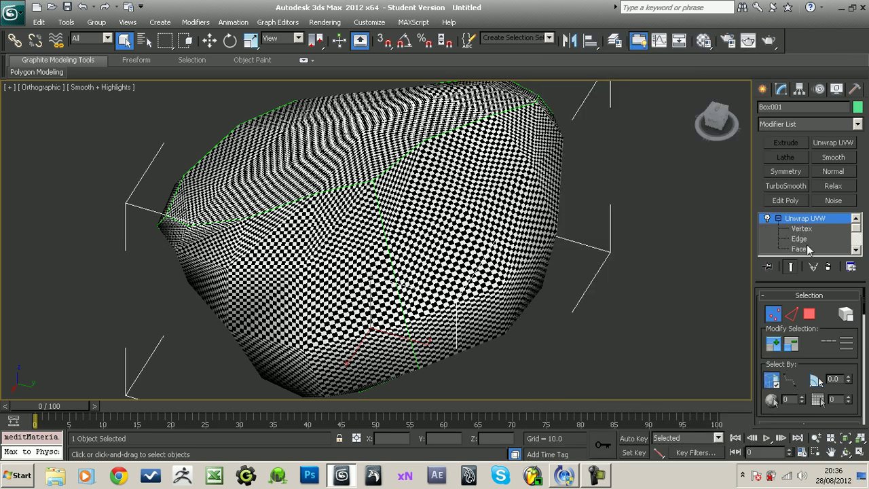
click(800, 250)
scroll(536, 204, down, 2)
alt+middle_drag(519, 207, 498, 287)
key(ctrl+a)
drag(760, 318, 720, 292)
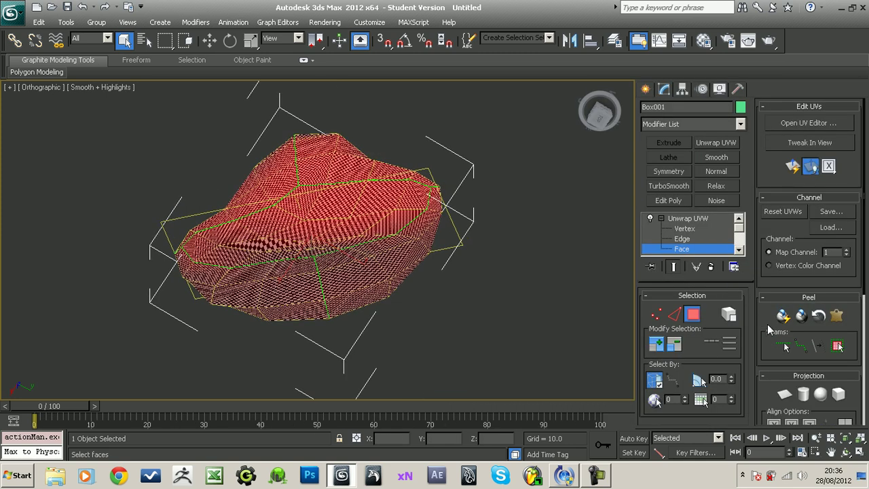
Step: Apply a planar UV projection to the selected faces and align it to a view from above the rock
drag(759, 380, 769, 270)
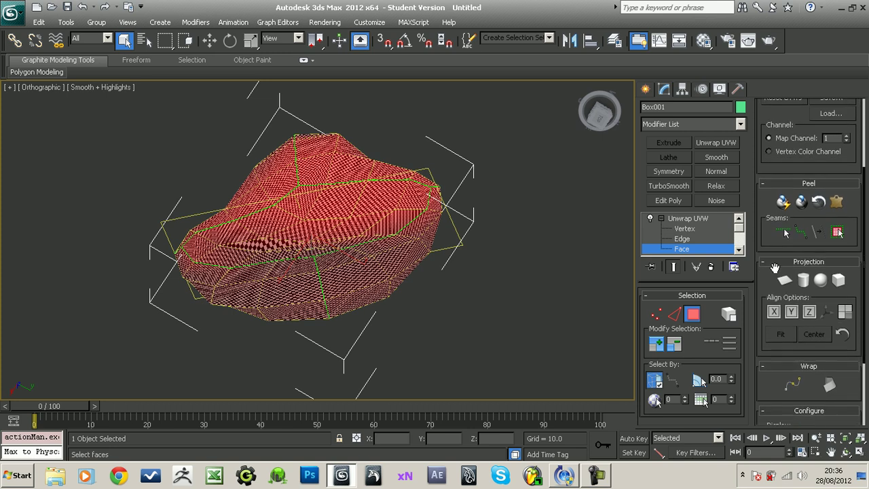
click(785, 280)
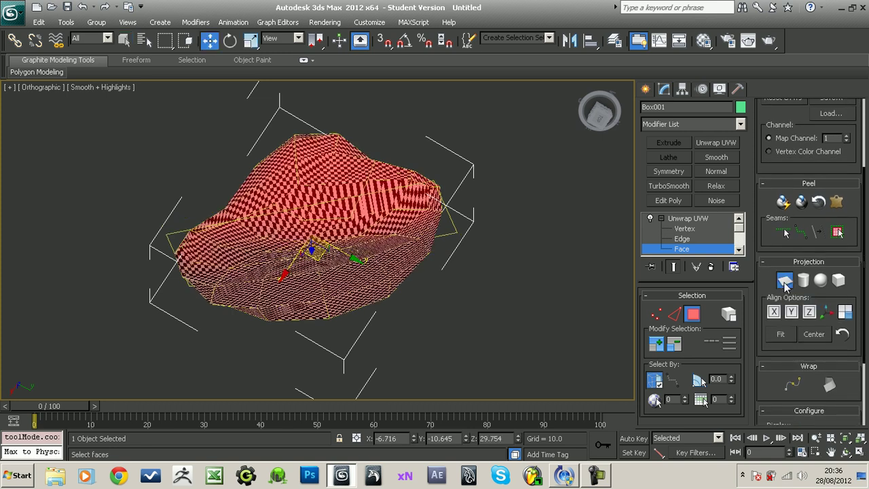
click(845, 312)
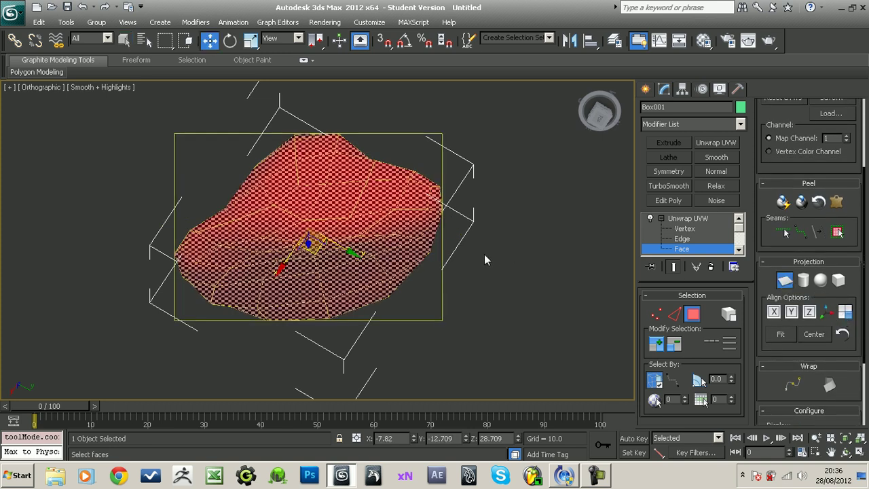
alt+middle_drag(489, 268, 506, 216)
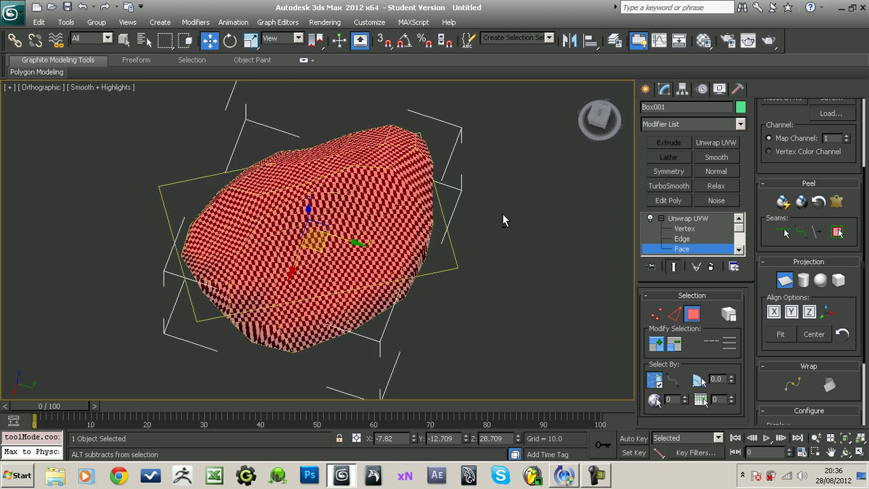
alt+middle_drag(344, 202, 400, 164)
alt+middle_drag(325, 177, 279, 333)
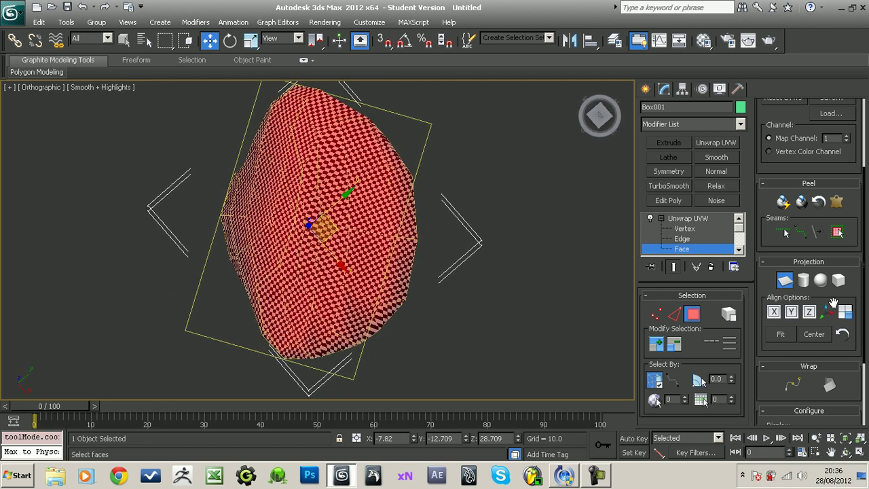
alt+middle_drag(611, 258, 311, 159)
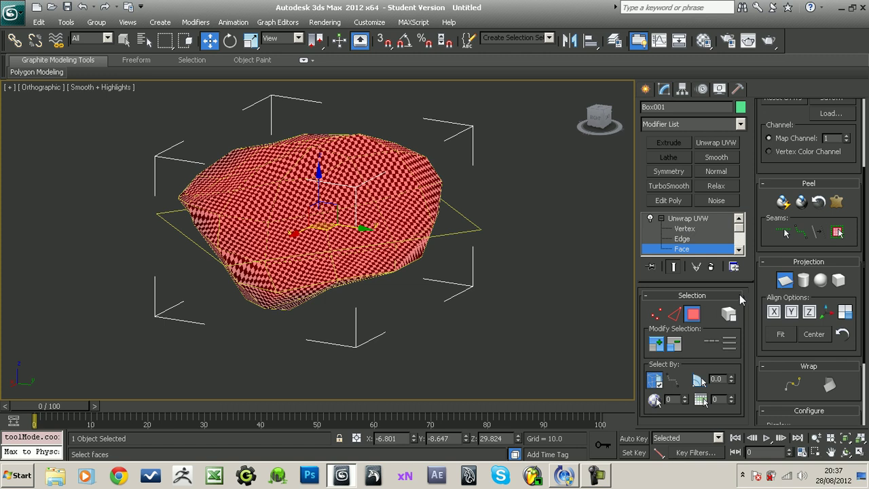
Step: Open the UV editor and examine the rock's whole UV layout
drag(762, 159, 779, 319)
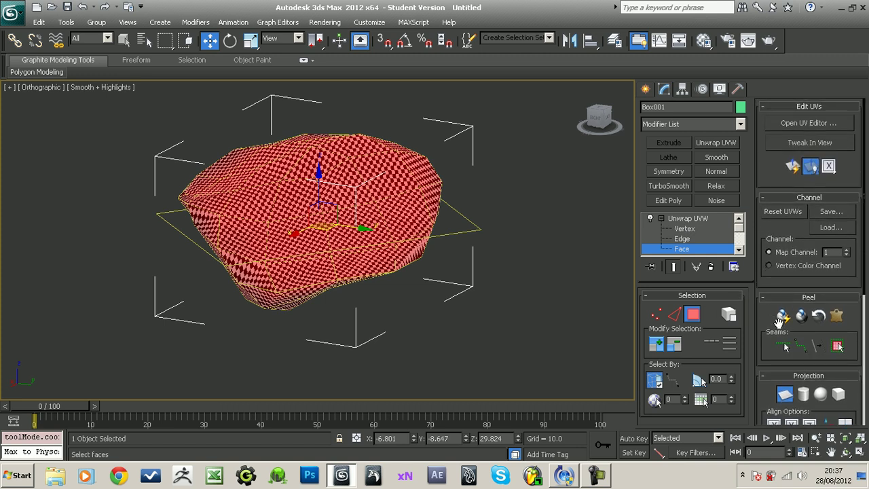
click(783, 127)
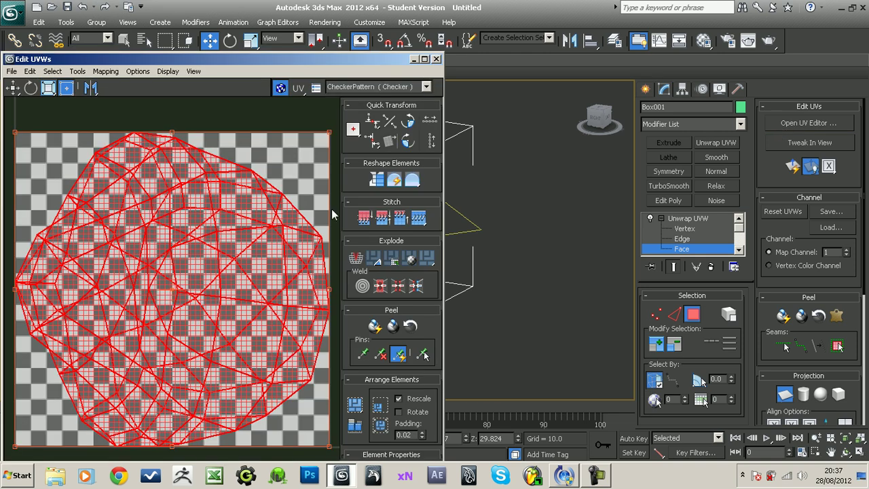
ctrl+alt+middle_drag(191, 197, 197, 226)
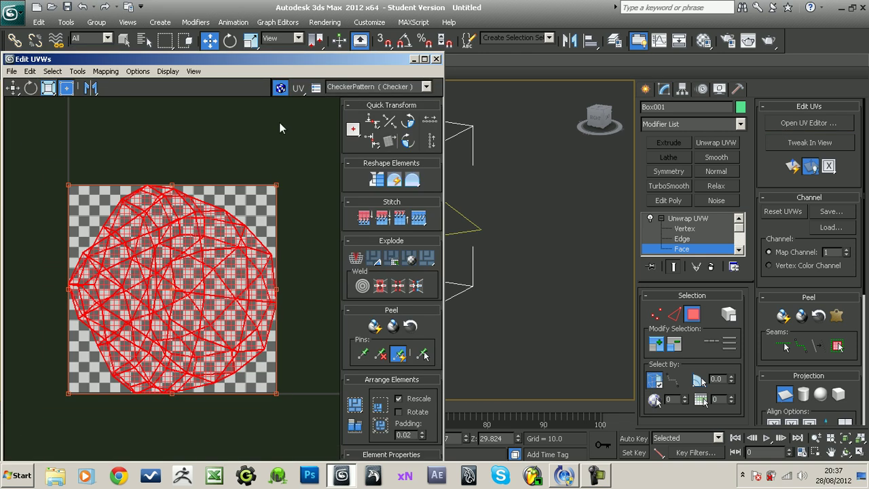
middle_drag(276, 212, 278, 200)
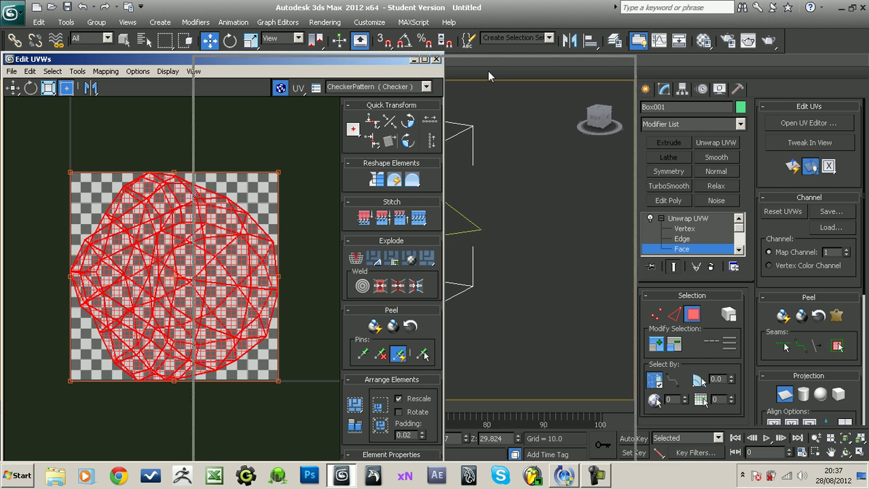
Step: Move the UV editor window slightly aside and set the viewport layout to two side-by-side views
drag(292, 69, 313, 72)
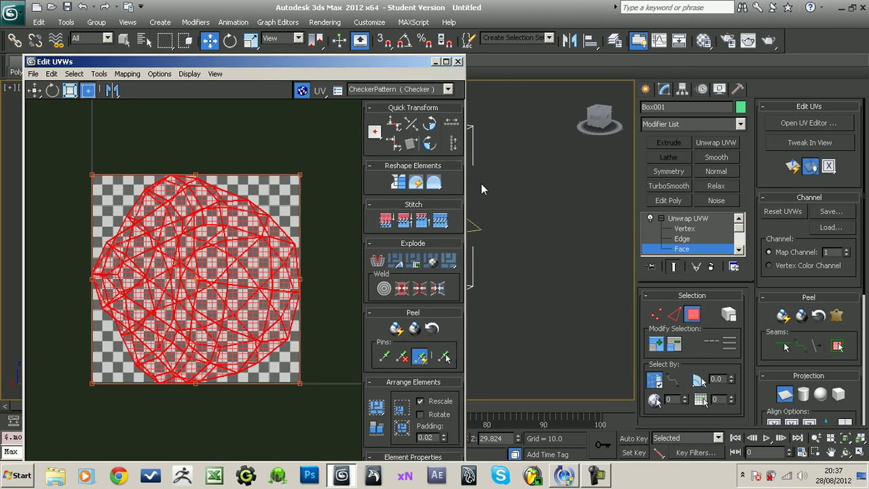
right_click(846, 450)
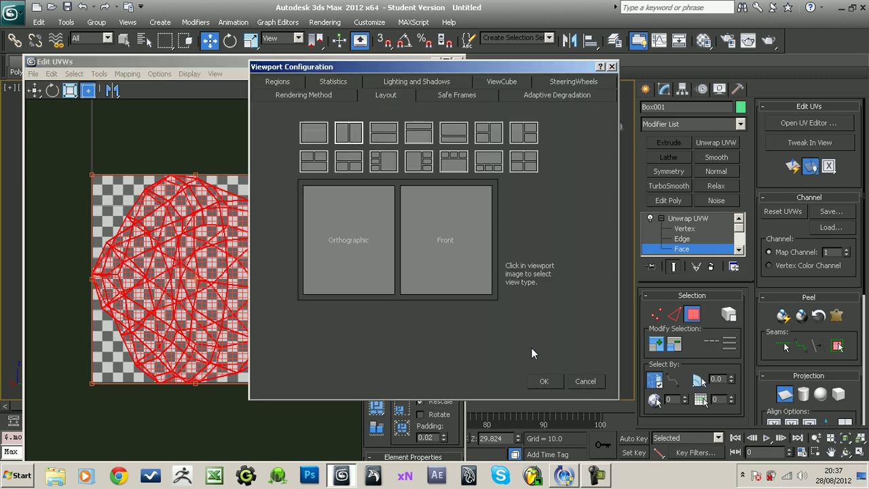
click(544, 382)
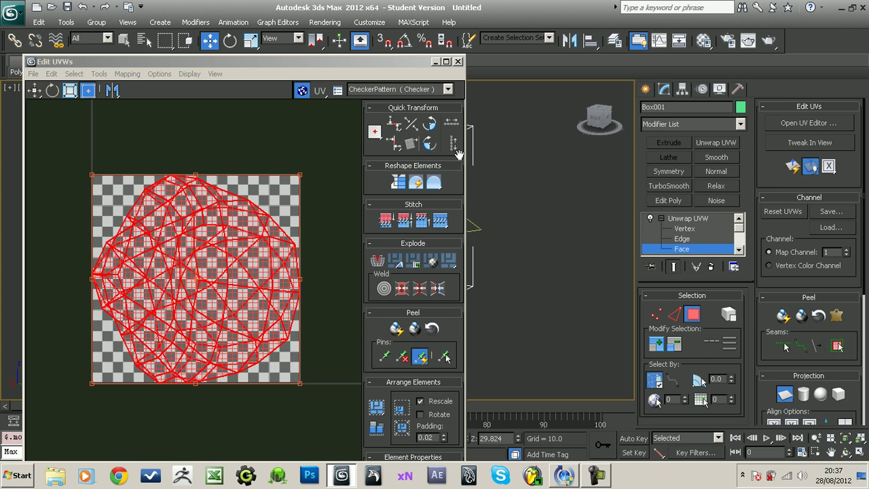
Step: Narrow the UV editor window, shift it away from the rock, and close it to reach the two viewports
drag(468, 157, 379, 163)
click(215, 73)
click(204, 60)
drag(217, 61, 192, 46)
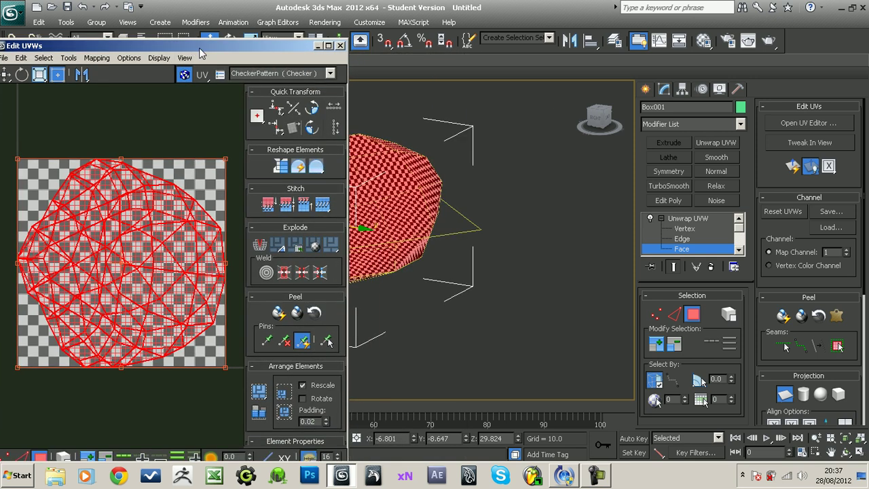
click(342, 47)
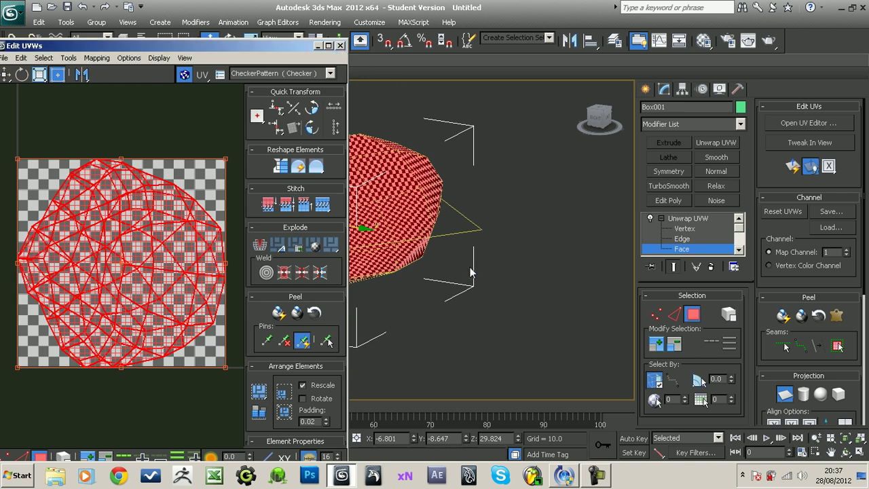
click(342, 45)
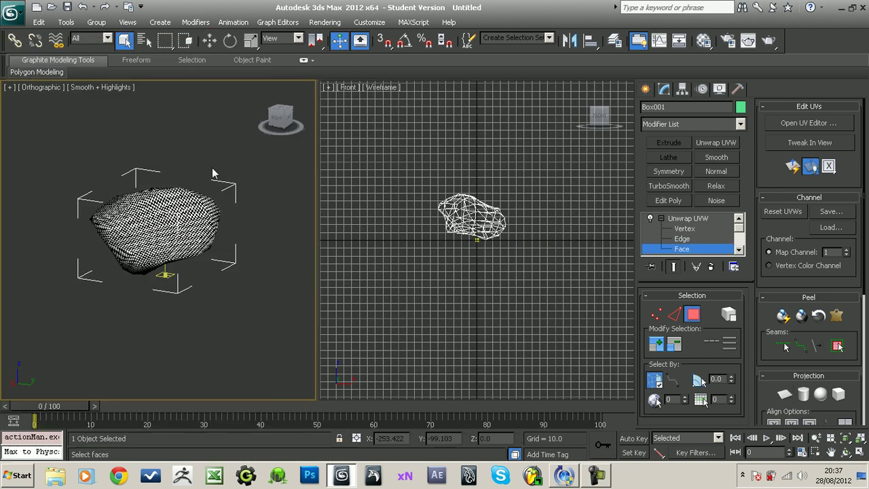
Step: Change the Front viewport to an angled Orthographic view of the rock, shaded and without its grid
click(344, 90)
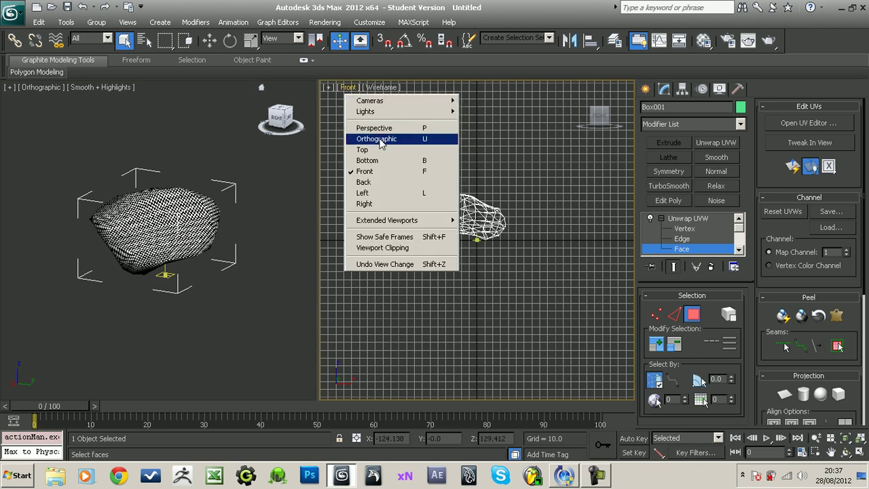
click(385, 139)
alt+middle_drag(390, 238, 417, 264)
key(g)
key(F3)
right_click(260, 277)
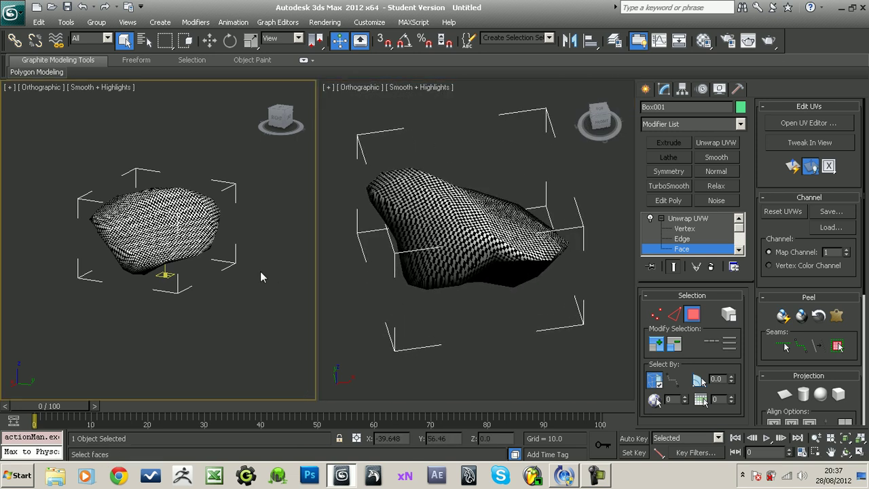
Step: Reopen the UV editor beside the new Orthographic viewport and hide the checker background behind the UV layout
click(781, 124)
alt+middle_drag(377, 190, 474, 243)
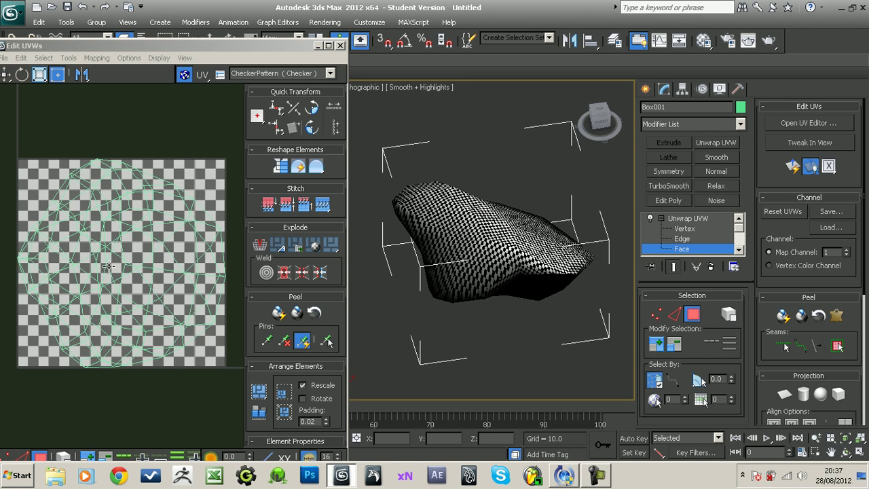
click(184, 74)
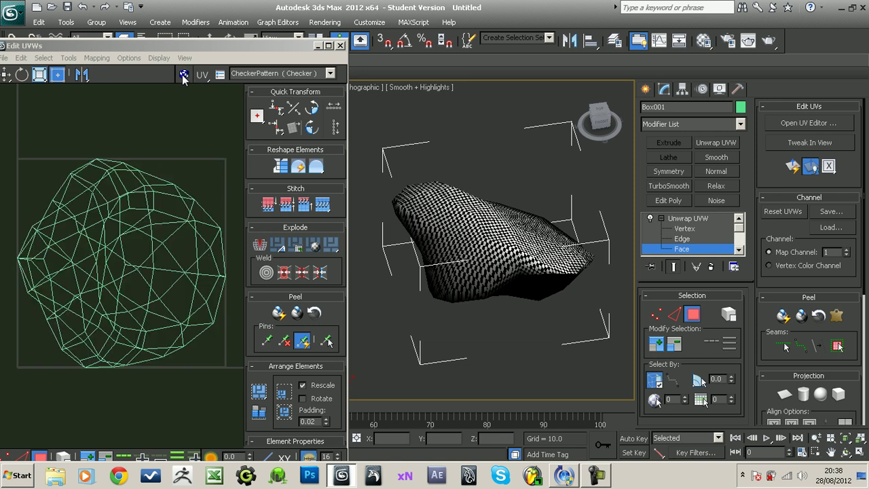
scroll(136, 258, down, 2)
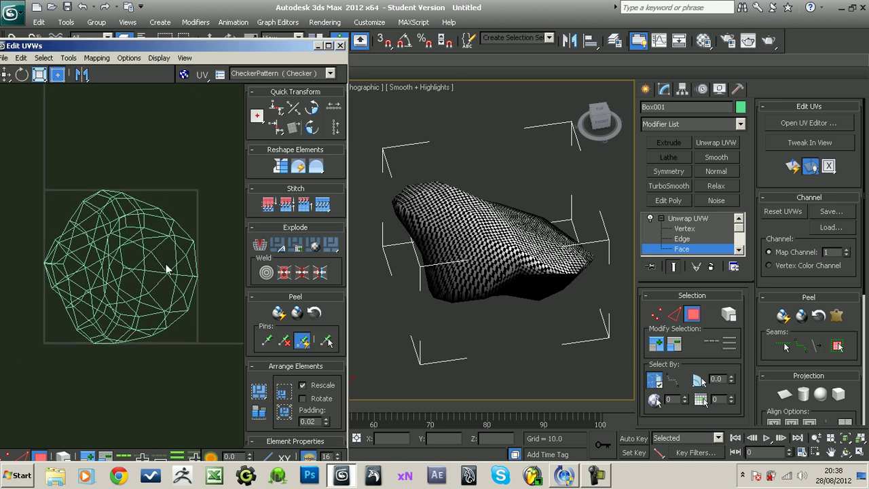
middle_drag(166, 263, 165, 245)
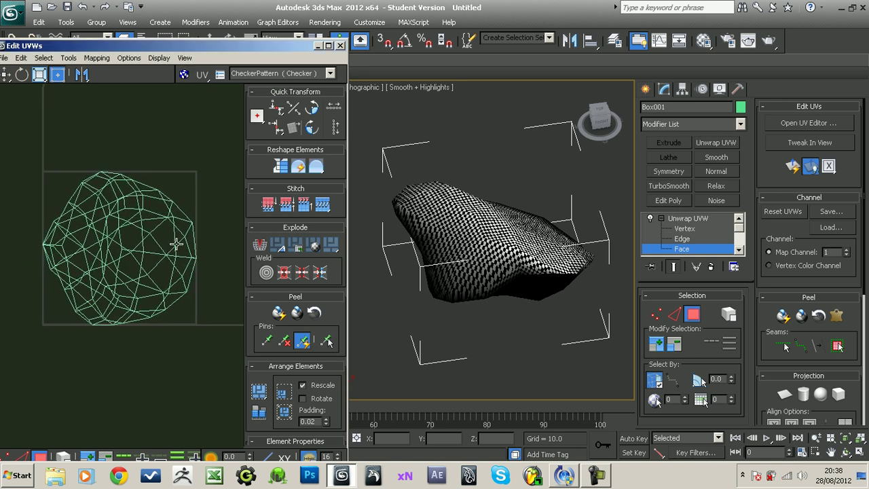
Step: Switch to edge selection, display edged faces on the rock, and select a full edge loop running around its body
click(697, 240)
alt+middle_drag(560, 283, 563, 182)
click(714, 345)
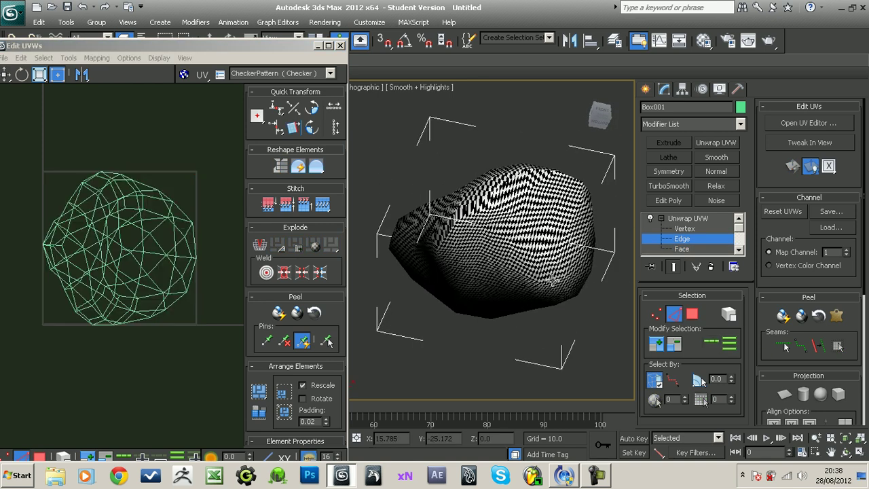
scroll(500, 285, up, 2)
alt+middle_drag(477, 275, 484, 272)
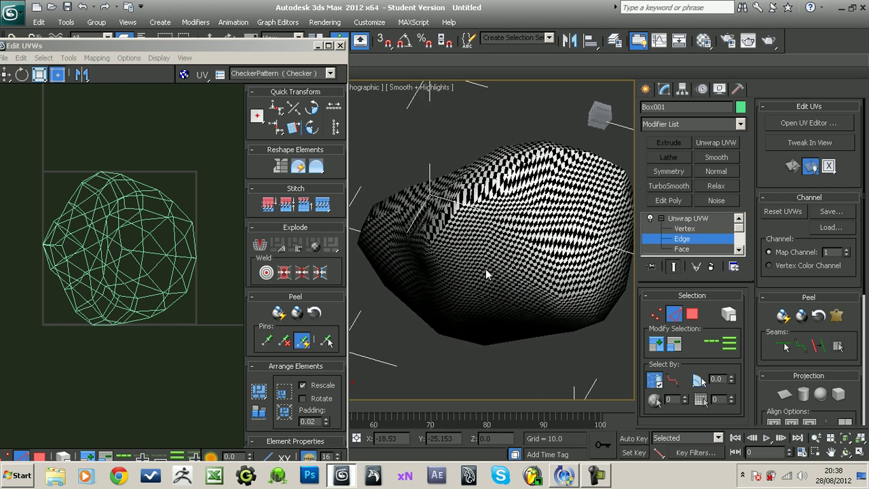
alt+middle_drag(464, 297, 517, 282)
scroll(515, 283, up, 3)
click(463, 175)
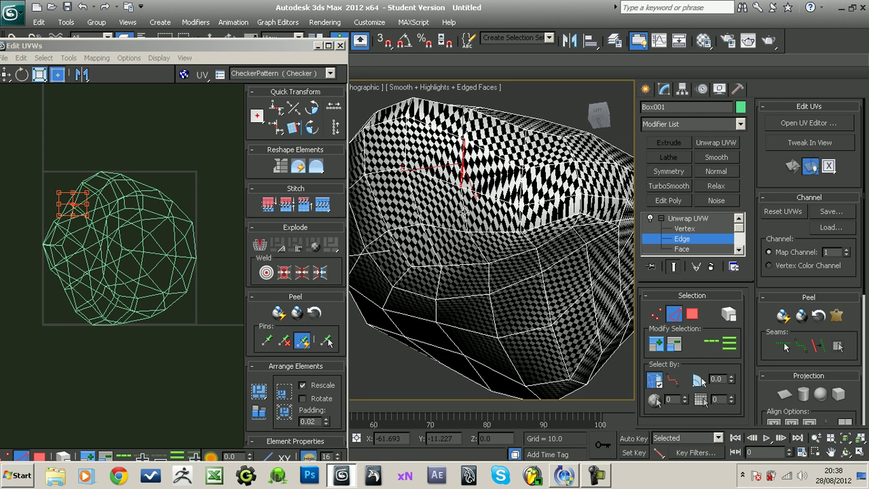
click(465, 212)
click(479, 250)
click(468, 208)
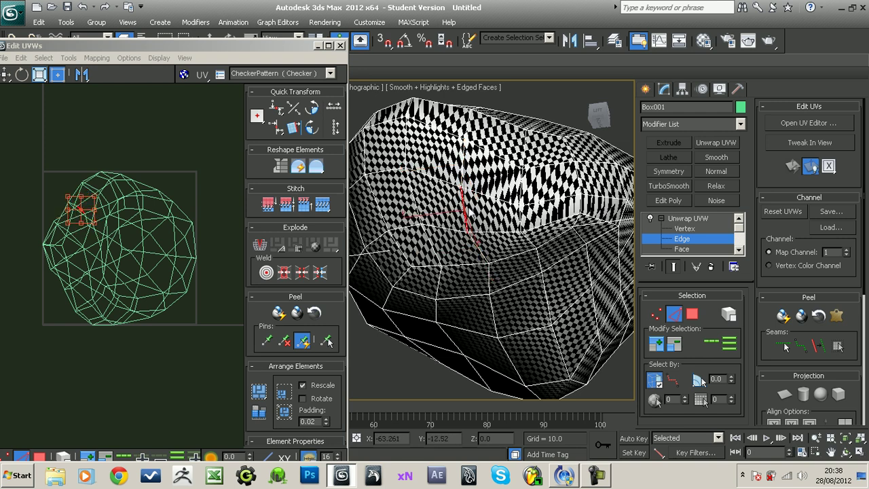
click(711, 344)
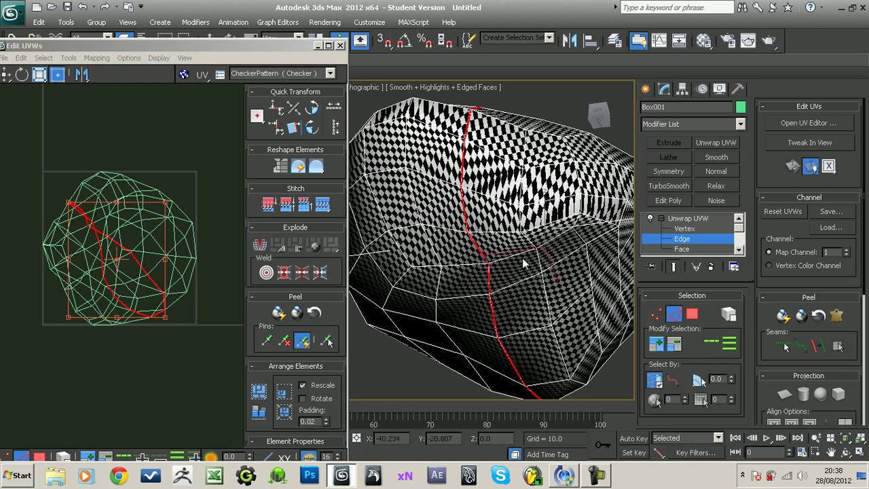
Step: Replace the selection with the edge loop that runs along the crease on the rock's underside and over its top
alt+middle_drag(523, 250, 504, 288)
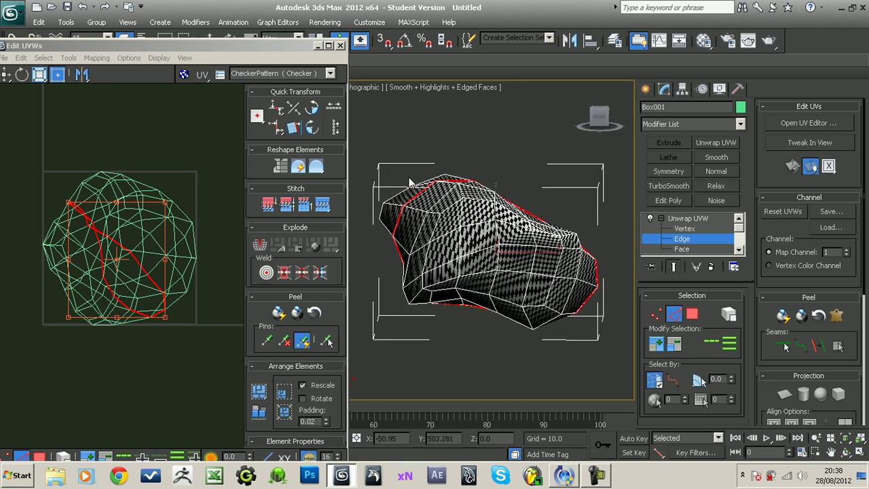
click(564, 255)
alt+middle_drag(625, 288, 618, 241)
scroll(462, 276, up, 5)
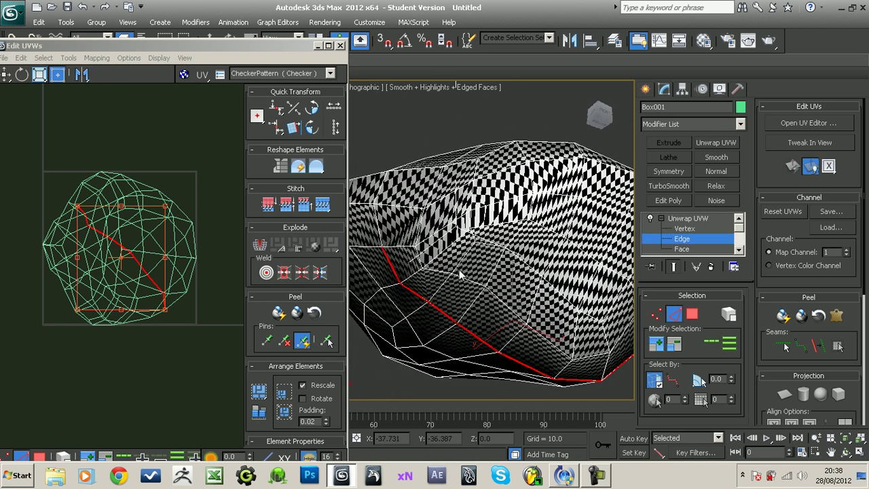
click(417, 258)
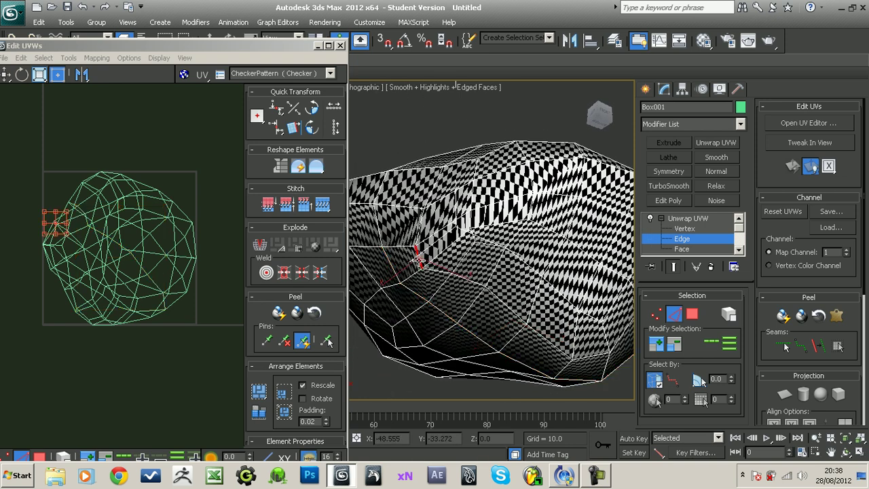
click(713, 343)
Step: Deselect the loop's upper edges and break the UVs along the remaining underside edges
alt+middle_drag(552, 281, 512, 305)
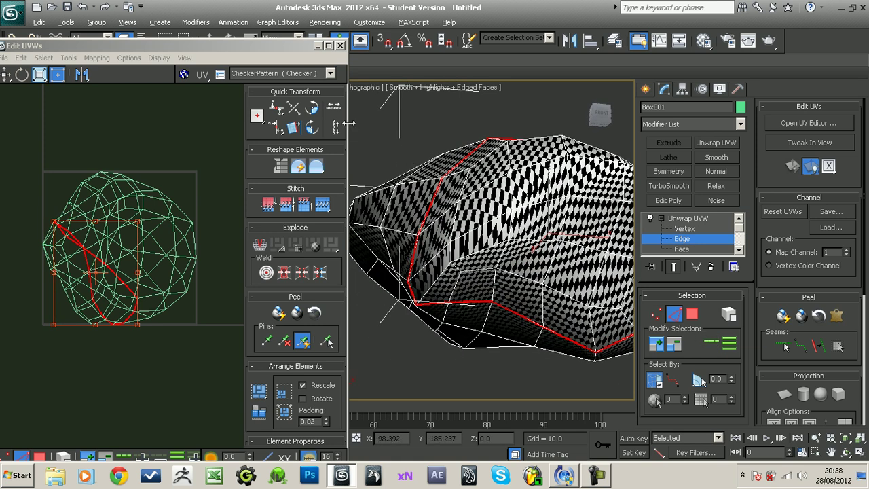
drag(385, 125, 554, 259)
alt+middle_drag(552, 261, 455, 277)
alt+drag(421, 123, 594, 278)
alt+middle_drag(504, 242, 499, 204)
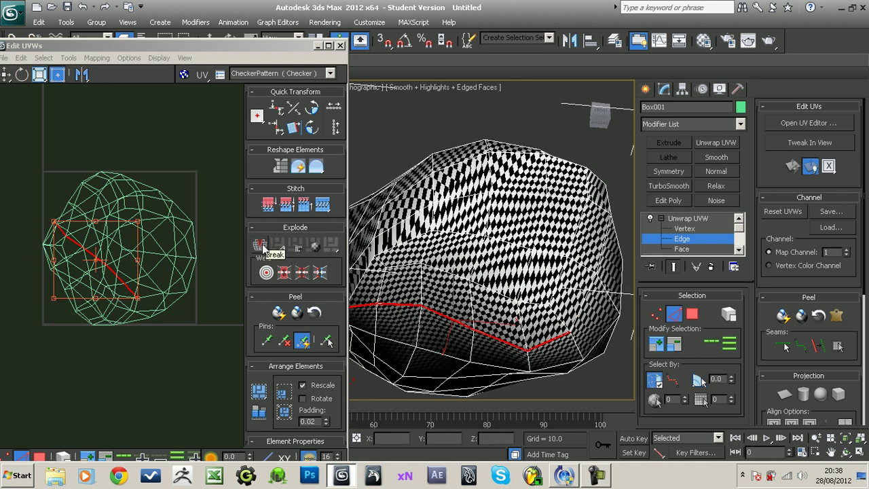
click(262, 244)
Step: Select the row of edges crossing the underside from the new seam to the far side and break the UVs along it
alt+middle_drag(504, 279, 462, 250)
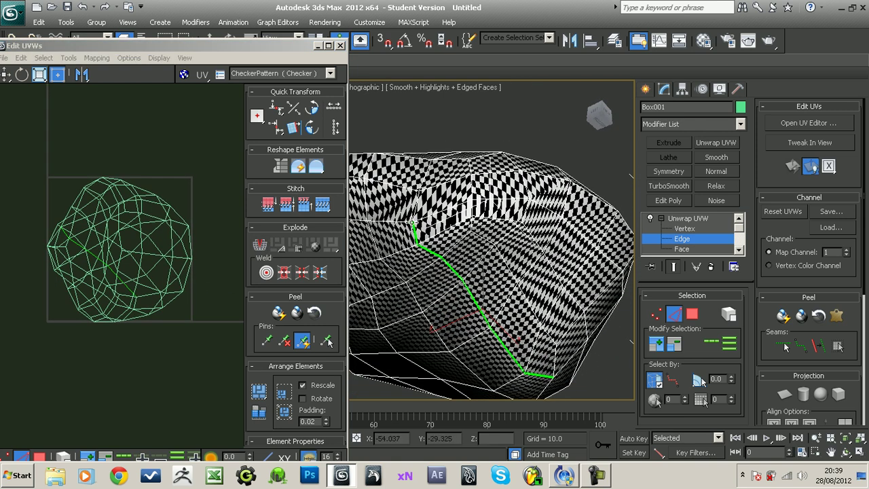
alt+middle_drag(558, 372, 528, 321)
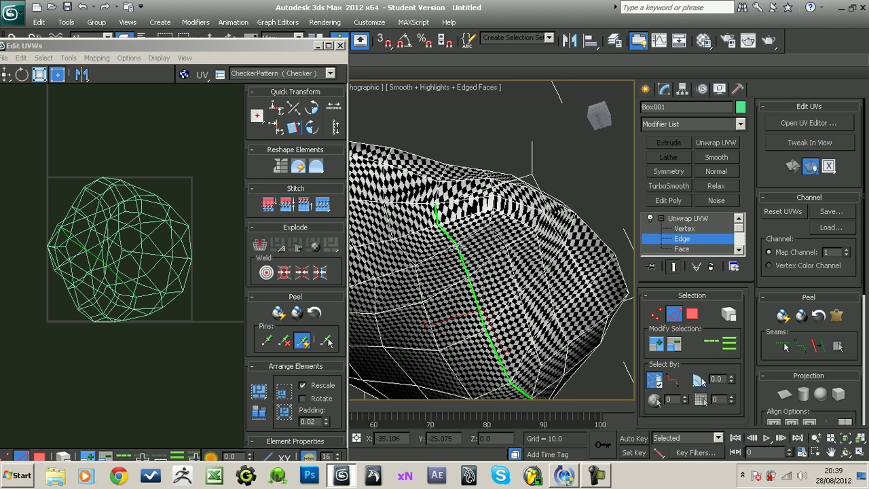
alt+middle_drag(466, 288, 552, 293)
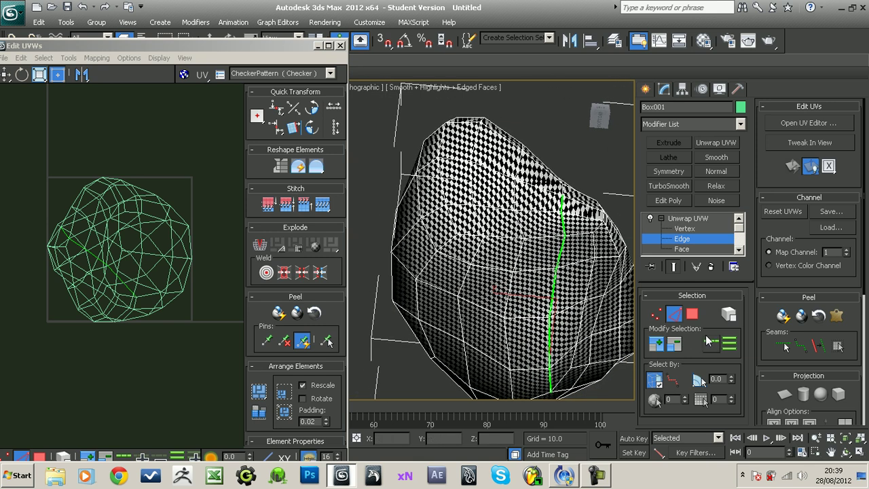
click(525, 316)
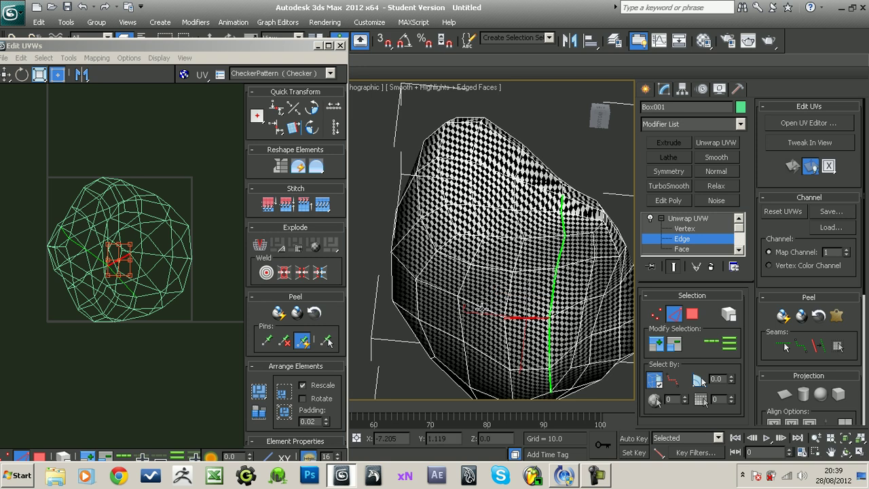
ctrl+click(479, 307)
ctrl+click(446, 292)
ctrl+click(408, 270)
alt+middle_drag(453, 292, 518, 326)
click(262, 246)
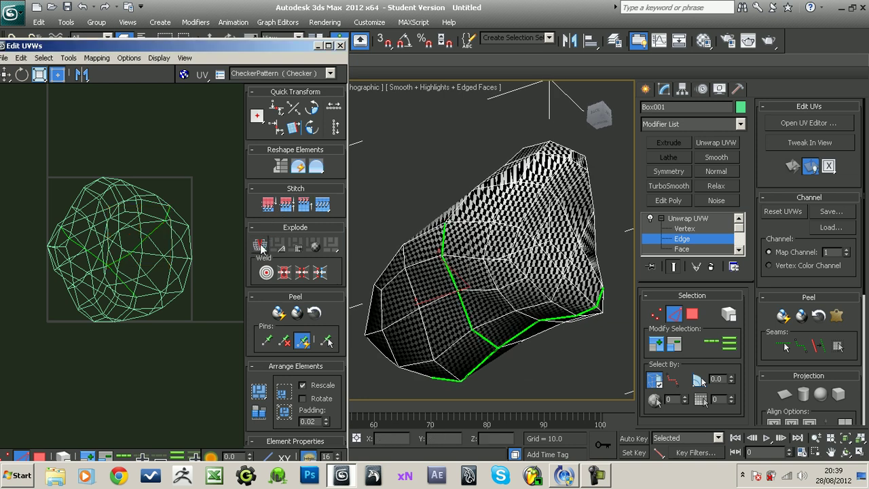
Step: Bring the UV editor's lower toolbar into view and select all faces of the rock's UV shell by element
drag(218, 49, 235, 29)
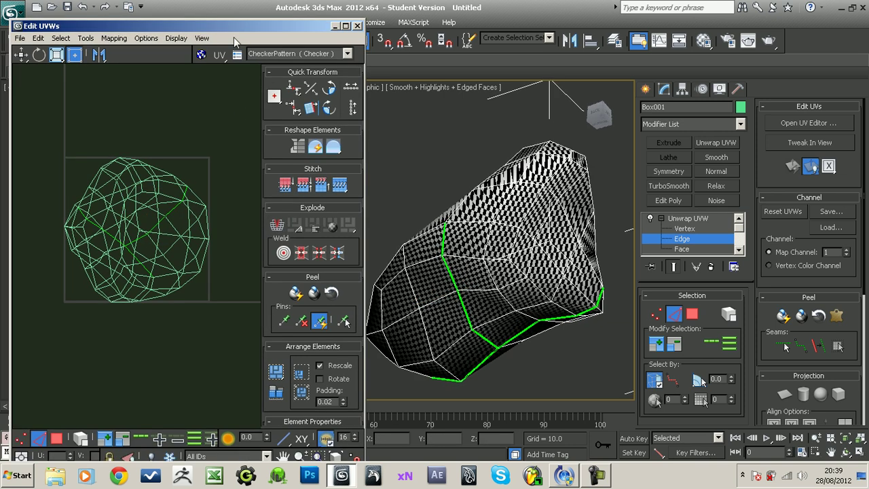
click(57, 438)
click(81, 439)
click(169, 274)
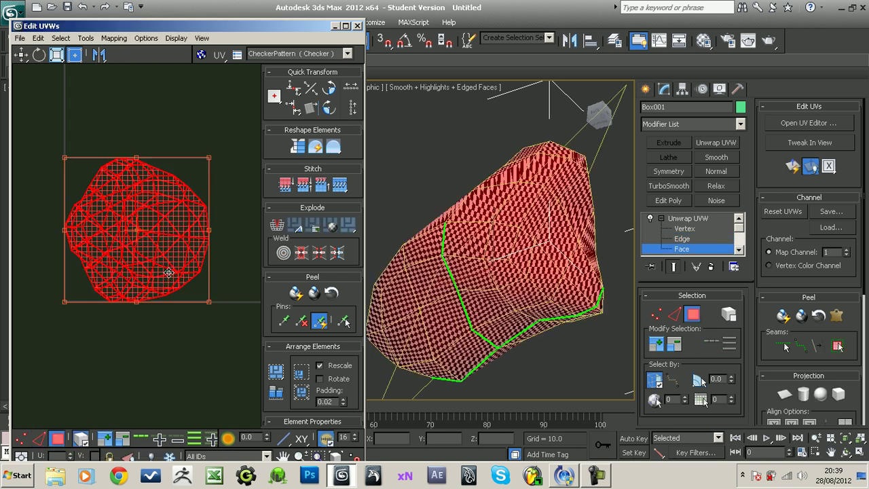
Step: Relax the selected UVs by edge angles with 32 iterations and an amount of 0.45
click(85, 38)
click(99, 221)
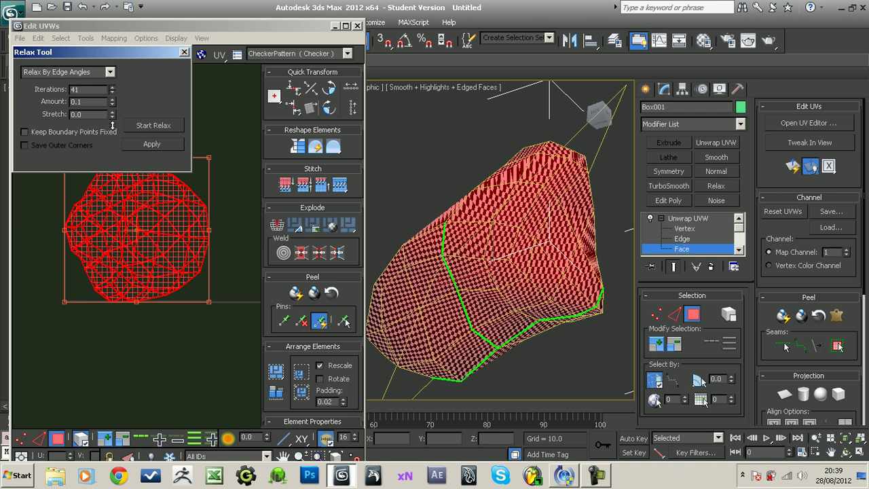
drag(113, 103, 112, 91)
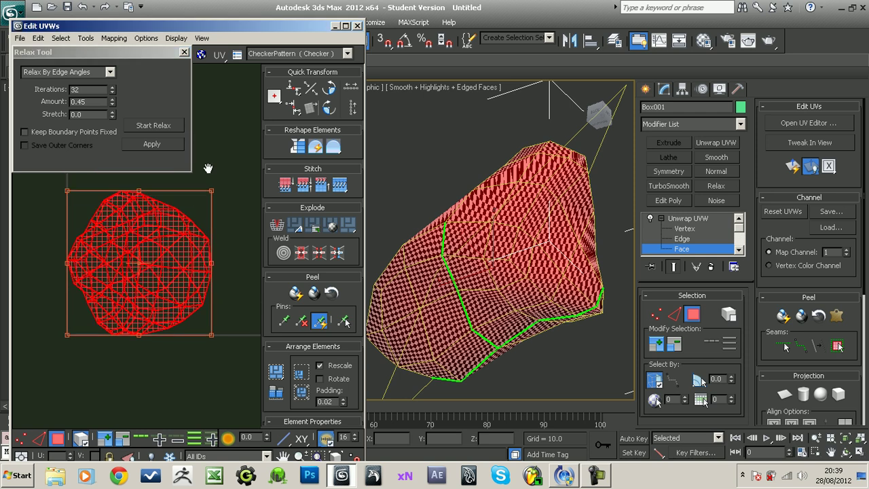
click(154, 123)
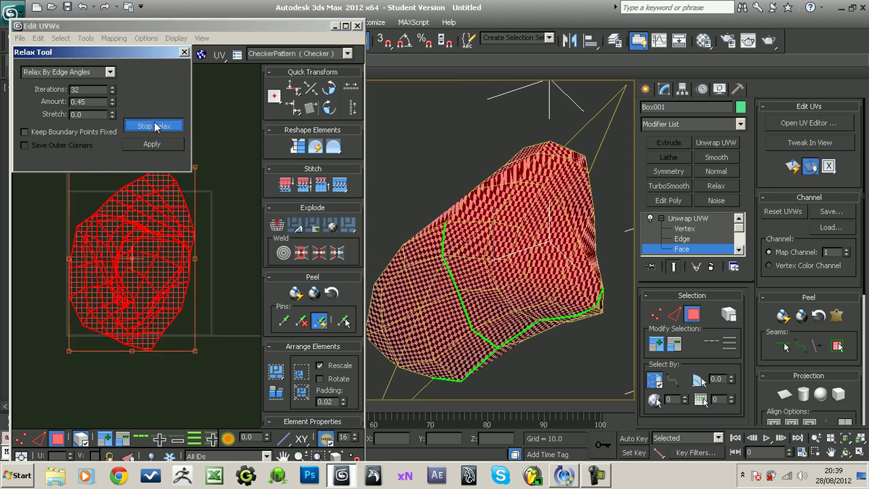
click(154, 125)
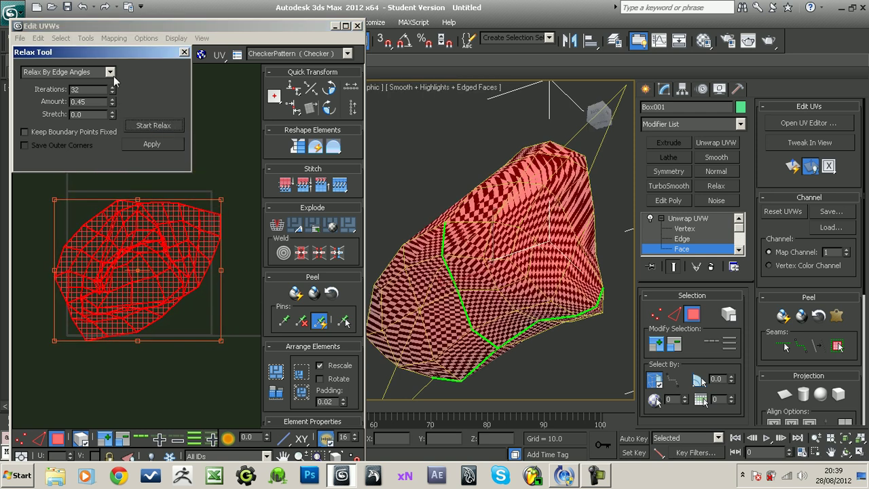
Step: Relax the UV shell again using Relax By Face Angles, and clear the face selection
click(110, 72)
click(90, 87)
click(154, 126)
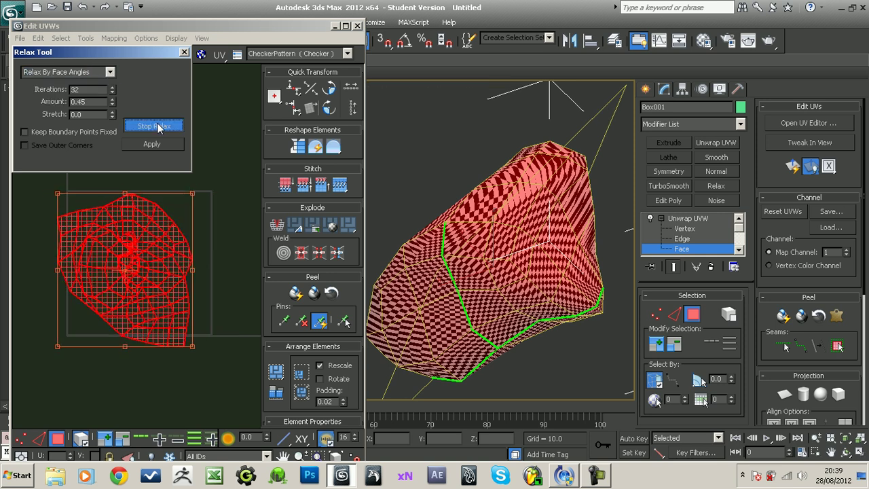
click(154, 126)
click(213, 273)
scroll(139, 256, up, 3)
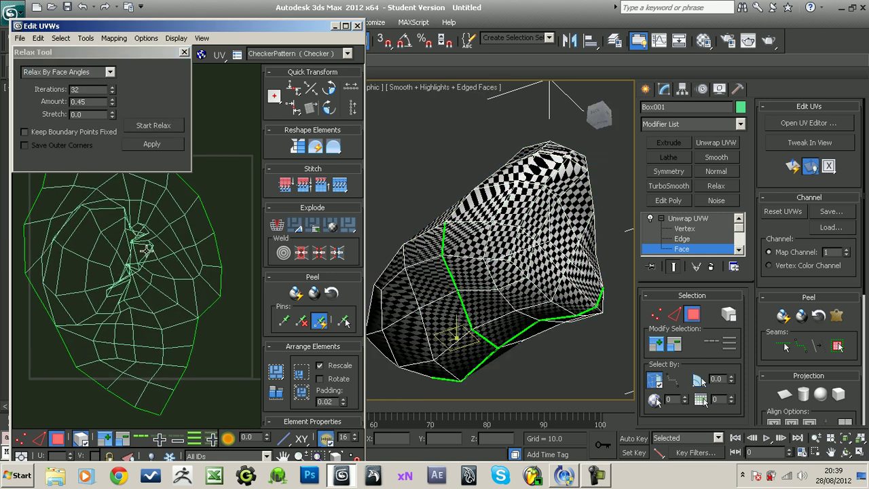
Step: Set the relax iterations to 132 and the amount to 0.19, and relax the UVs by face angles
drag(114, 93, 113, 29)
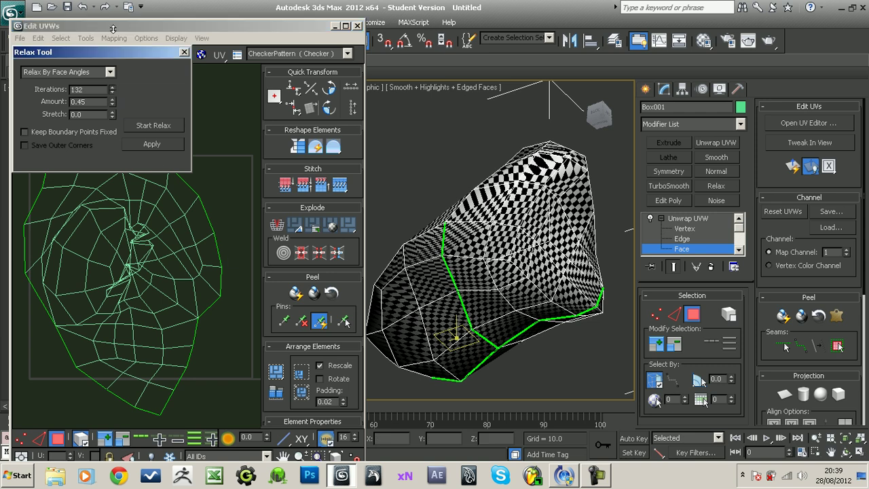
drag(113, 102, 115, 120)
click(145, 125)
click(144, 125)
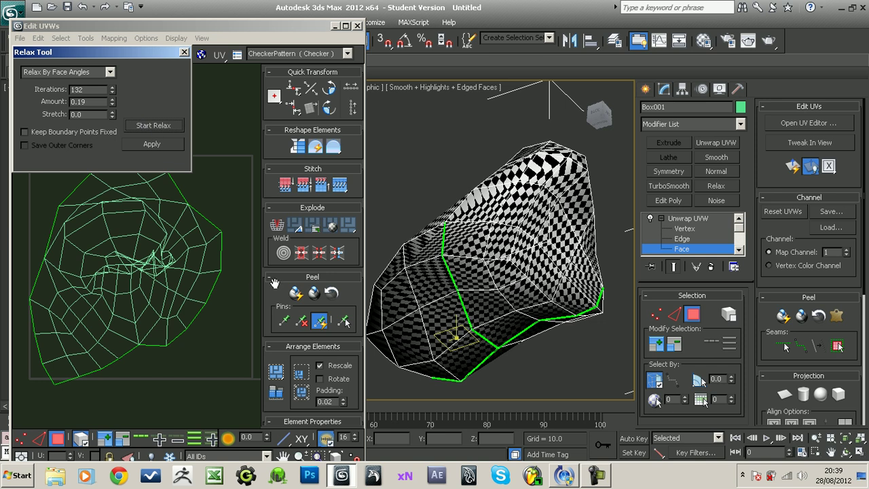
Step: Select the two edges continuing upward from the end of the underside seam and break the UVs there
alt+middle_drag(552, 250, 489, 228)
scroll(564, 241, up, 5)
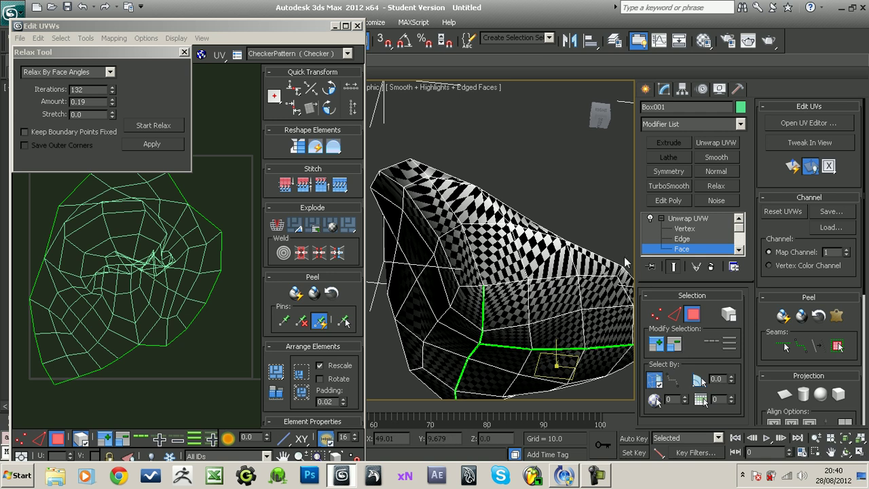
key(2)
click(469, 253)
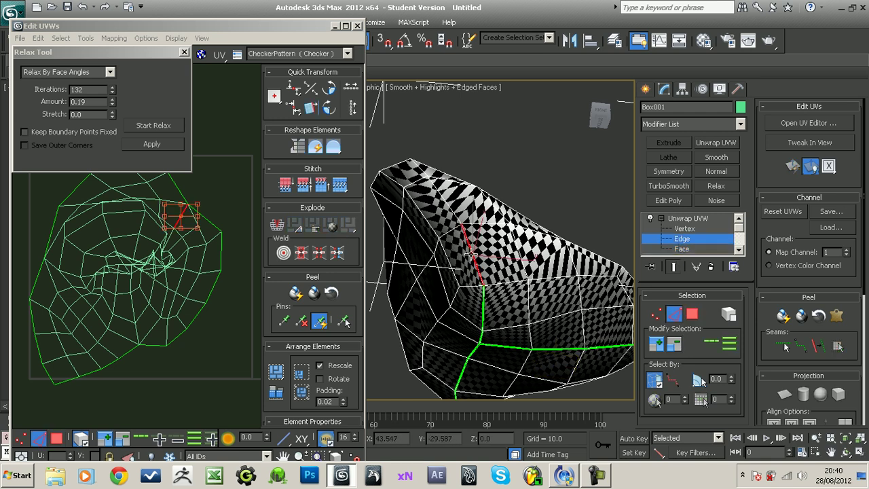
ctrl+click(446, 200)
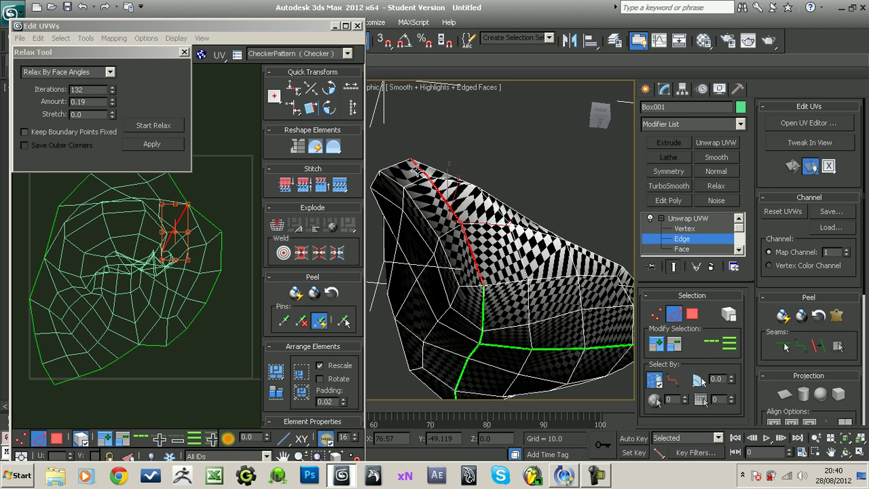
click(278, 225)
Step: Select two more edges on another side of the rock to extend its seam and break the UVs along them
alt+middle_drag(447, 236, 548, 318)
click(484, 194)
alt+middle_drag(484, 194, 548, 230)
ctrl+click(532, 216)
click(282, 229)
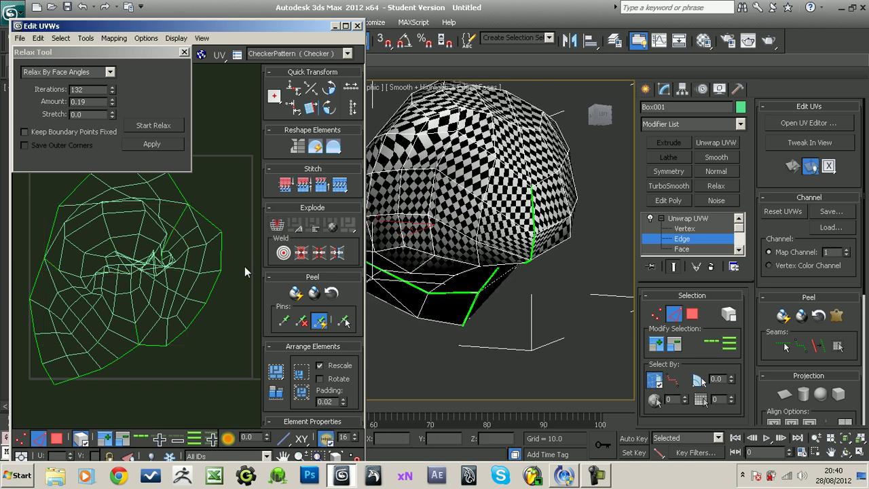
Step: Select all UV edges, relax the layout by face angles, and clear the selection
scroll(205, 307, down, 2)
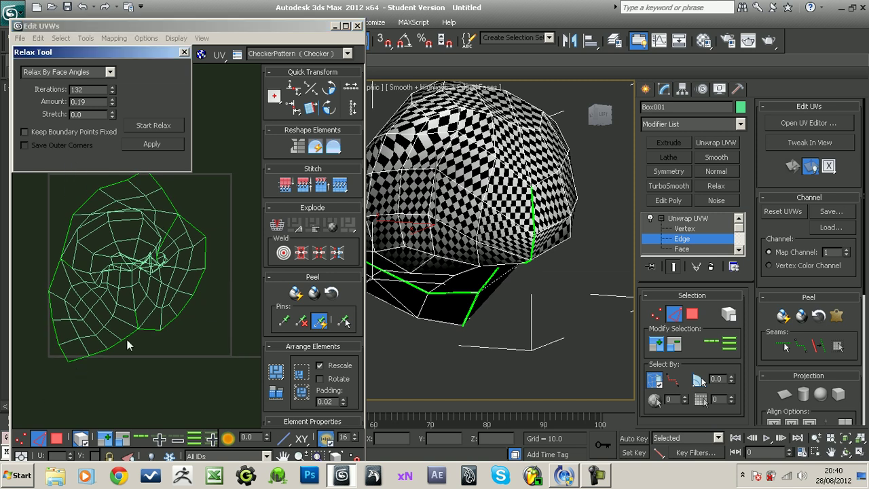
click(139, 282)
key(ctrl+a)
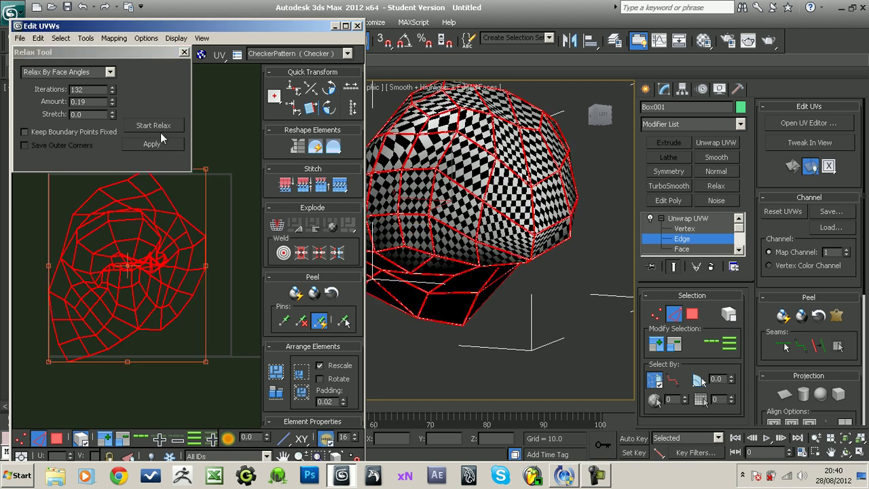
click(161, 133)
click(164, 128)
click(165, 129)
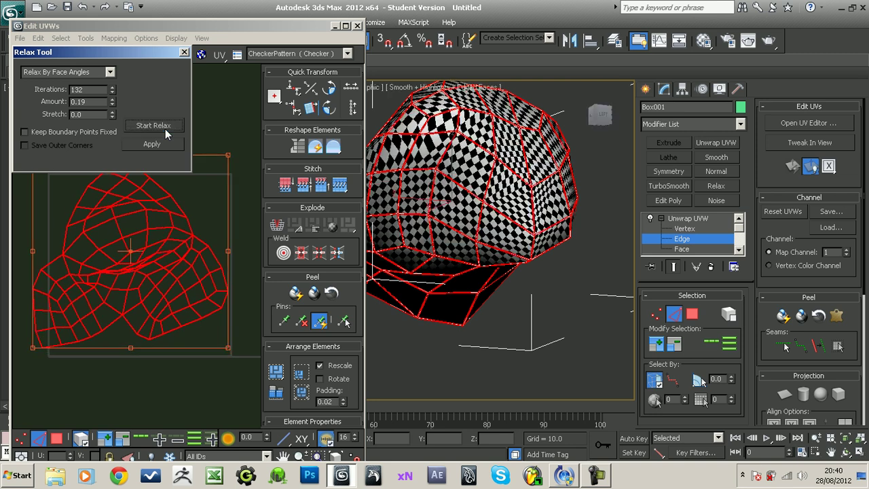
click(161, 364)
Step: Select the edges at both inner corners of the upper UV lobe, without element selection, and break them
scroll(162, 351, up, 6)
ctrl+alt+middle_drag(153, 286, 180, 319)
scroll(160, 295, down, 2)
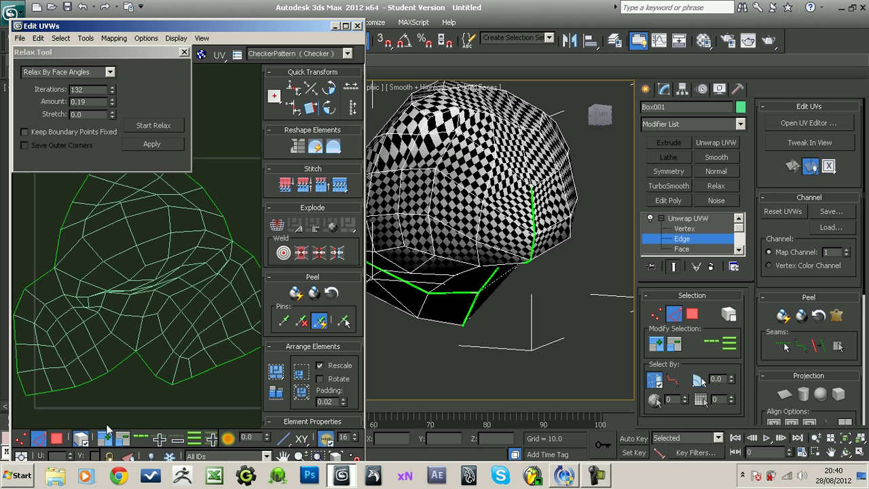
click(226, 247)
ctrl+click(63, 271)
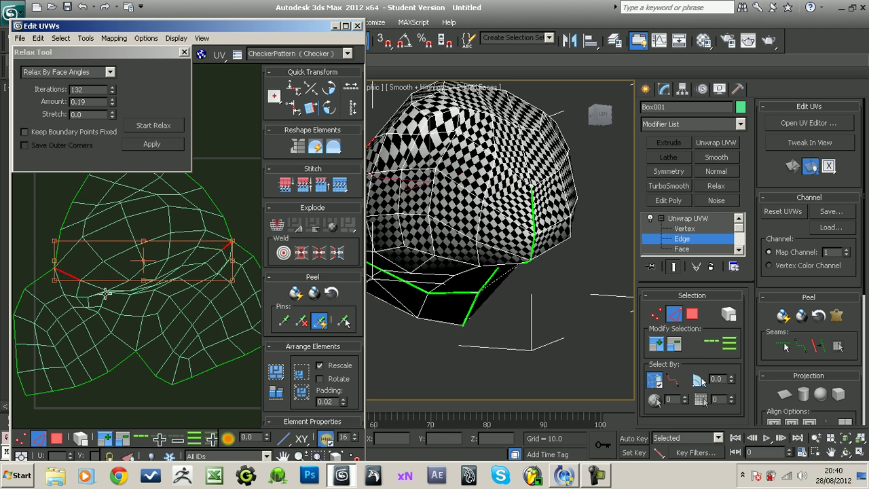
click(278, 225)
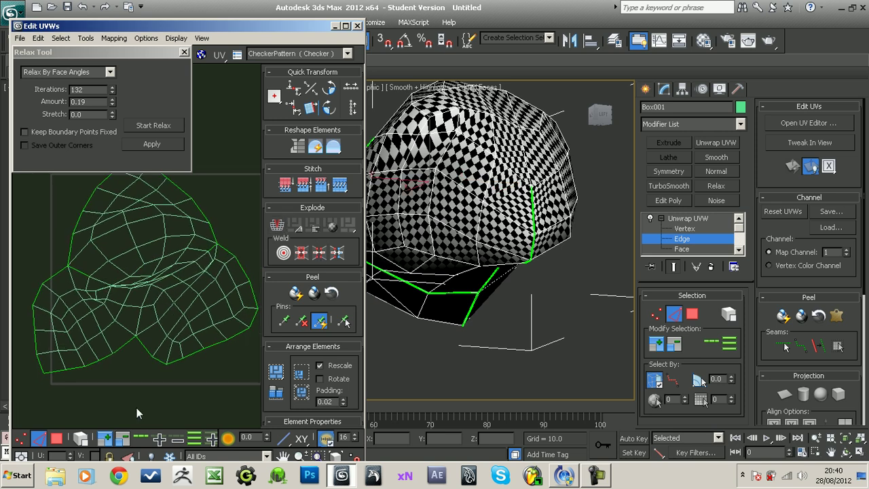
Step: Select the whole UV shell by its faces and relax it by face angles with an amount of 0.19
click(59, 438)
click(150, 250)
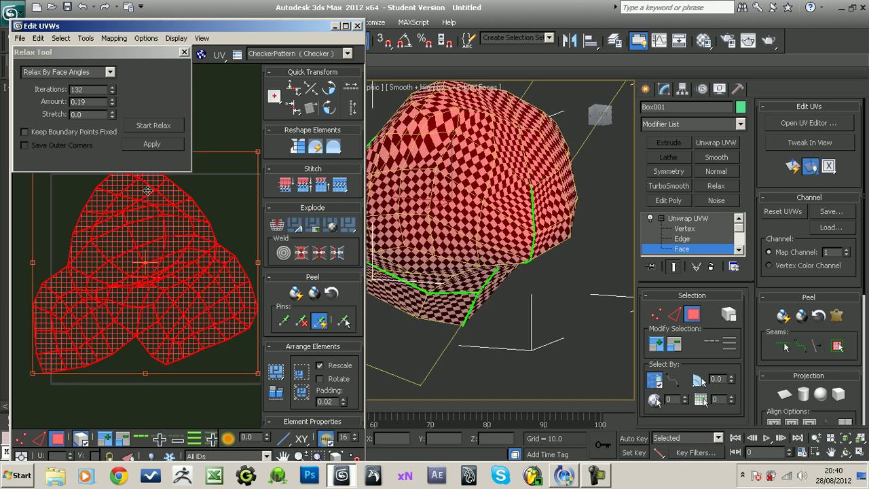
click(154, 126)
click(144, 124)
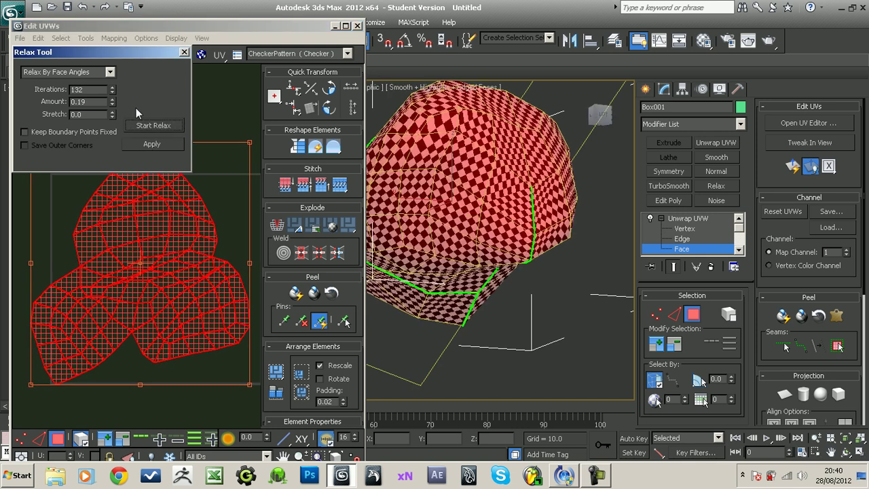
Step: Lower the relax amount to 0.01 and run the face-angle relax on the UV shell again
drag(114, 104, 116, 91)
click(154, 126)
click(154, 128)
scroll(203, 260, up, 3)
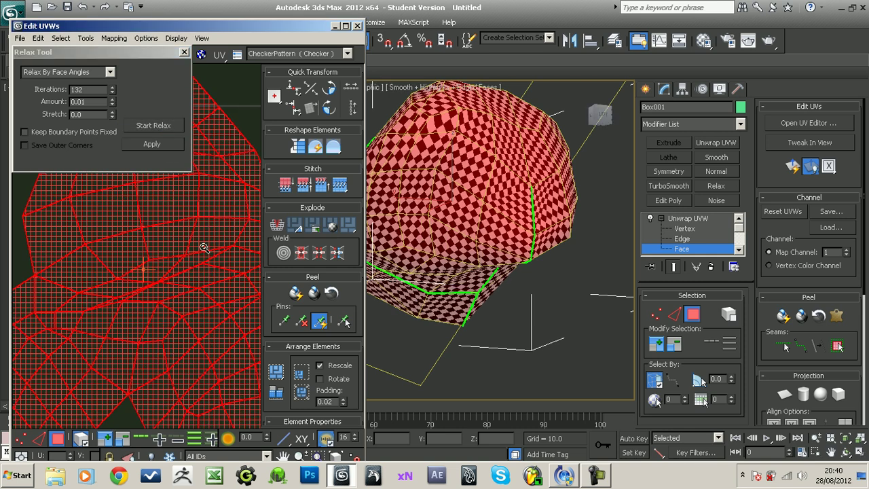
scroll(202, 271, down, 4)
Step: Switch the UVs to vertex editing and nudge a vertex in the squeezed band across the middle of the shell
alt+middle_drag(524, 204, 488, 329)
scroll(489, 329, up, 5)
middle_drag(452, 173, 478, 215)
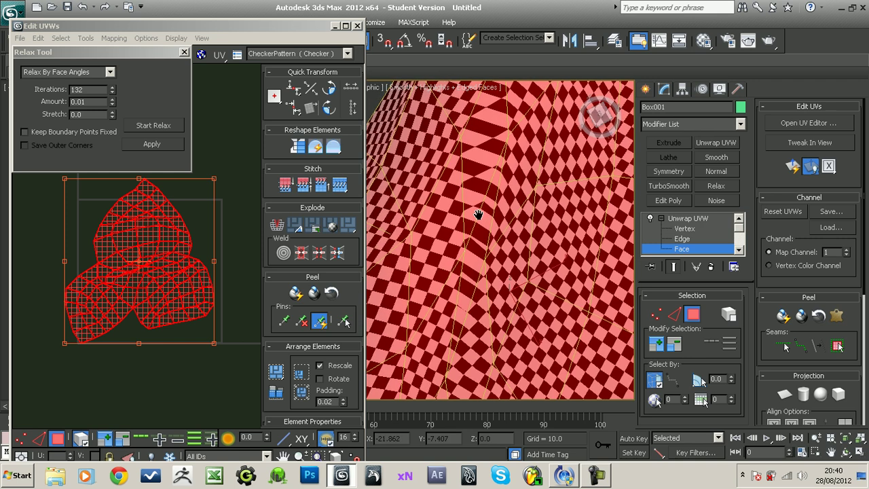
scroll(219, 264, up, 3)
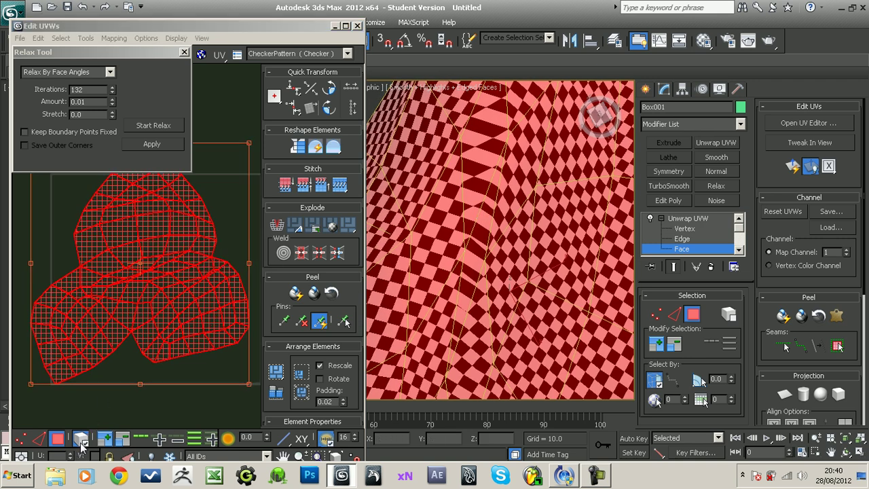
click(21, 438)
scroll(136, 314, up, 4)
scroll(136, 314, up, 4)
drag(98, 329, 101, 324)
scroll(157, 381, down, 8)
Step: Move the crowded UV vertices in the shell's middle band apart to even out the stretched checkers
click(20, 248)
scroll(145, 292, up, 8)
drag(188, 309, 178, 302)
click(190, 297)
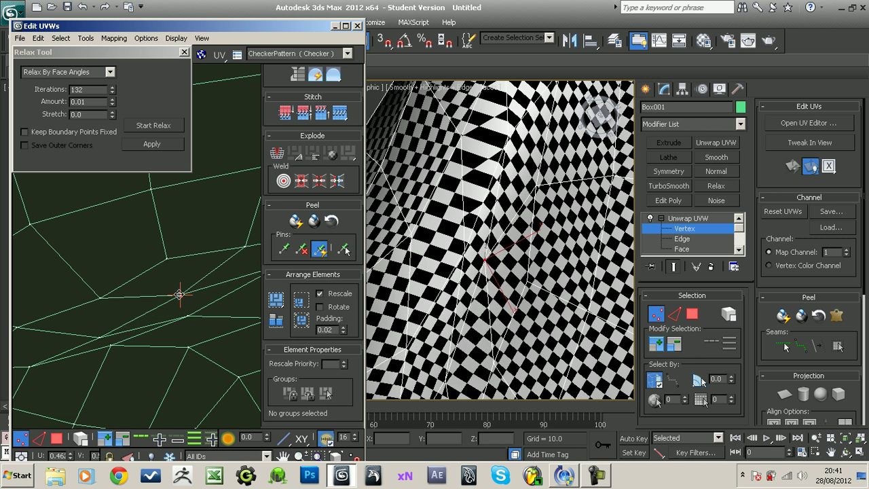
drag(113, 347, 120, 358)
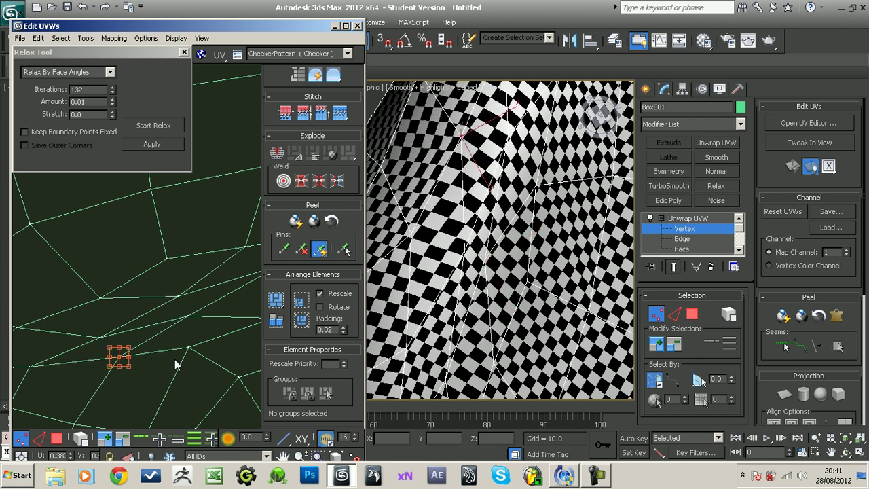
middle_drag(201, 357, 144, 326)
drag(128, 322, 135, 330)
Step: Fine-tune the remaining vertices along the pinched middle band of the UV shell to reduce checker distortion
middle_drag(188, 265, 212, 267)
drag(249, 241, 235, 250)
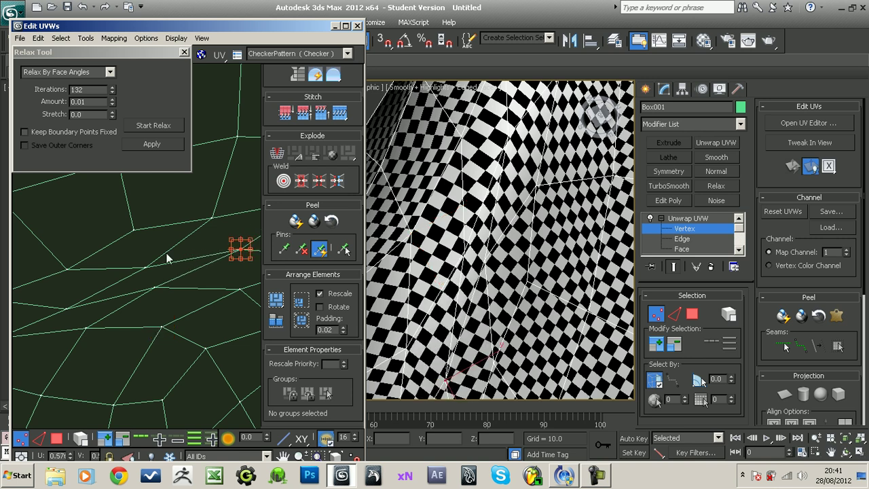
mouse_move(145, 267)
mouse_down()
mouse_move(132, 265)
mouse_move(144, 260)
mouse_up()
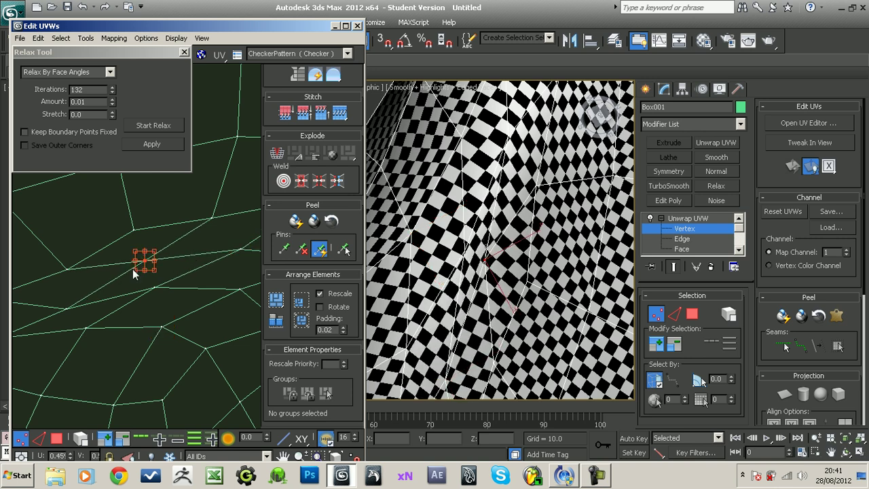
scroll(139, 257, down, 2)
drag(86, 295, 89, 292)
scroll(182, 288, down, 2)
scroll(484, 257, down, 6)
Step: Select the entire UV shell as a face element and pack it to fill the UV square
alt+middle_drag(484, 257, 467, 306)
scroll(489, 291, down, 2)
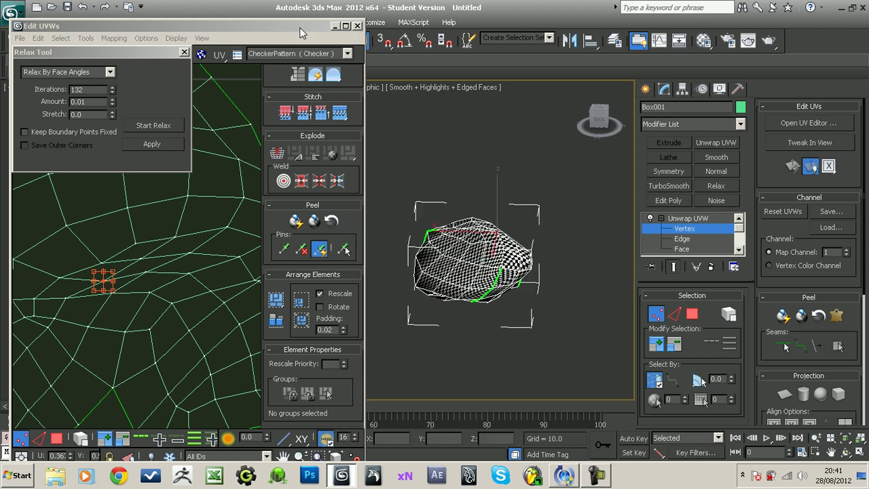
scroll(194, 265, down, 6)
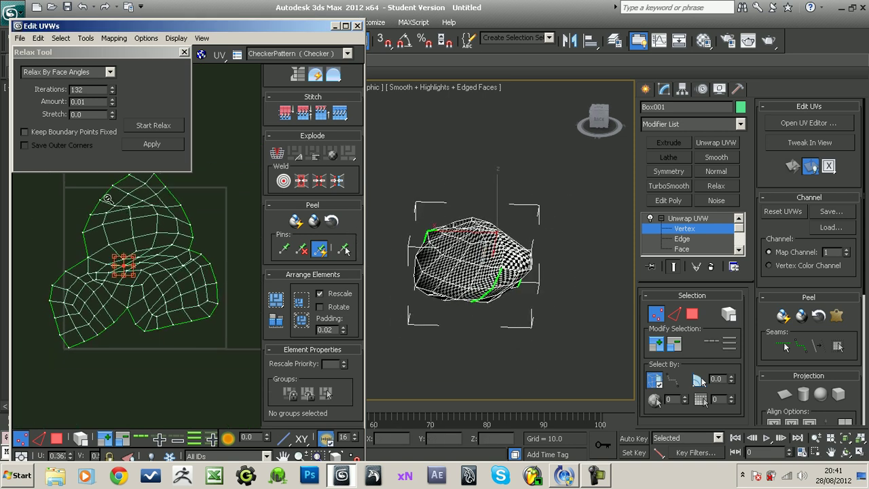
click(56, 438)
click(81, 438)
click(177, 270)
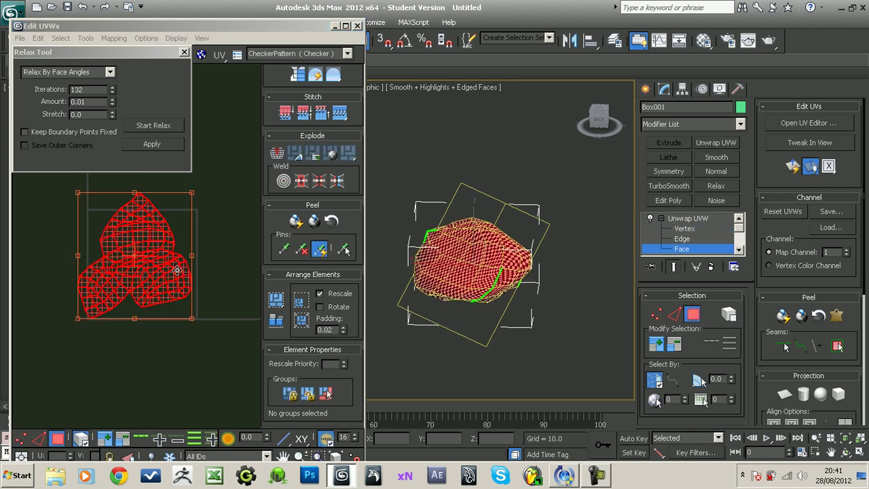
click(303, 321)
scroll(170, 297, up, 3)
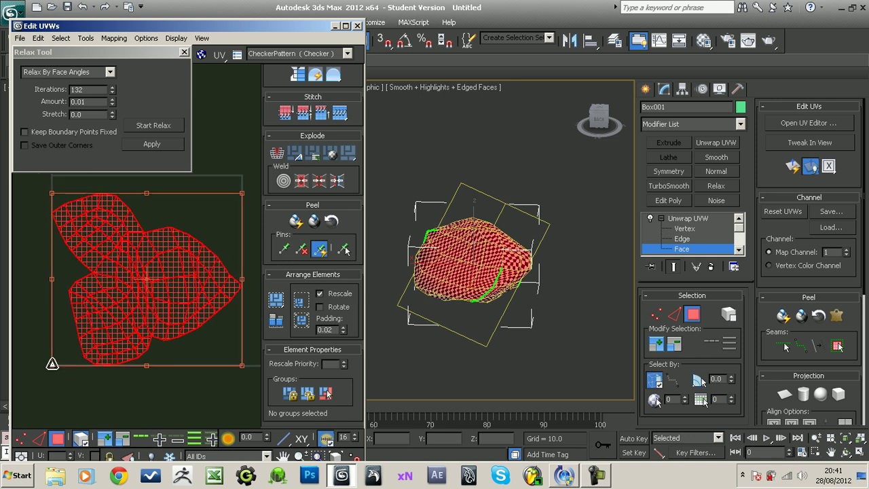
Step: Scale the packed UV shell down slightly to leave a margin inside the UV square, and clear the selection
drag(52, 365, 57, 361)
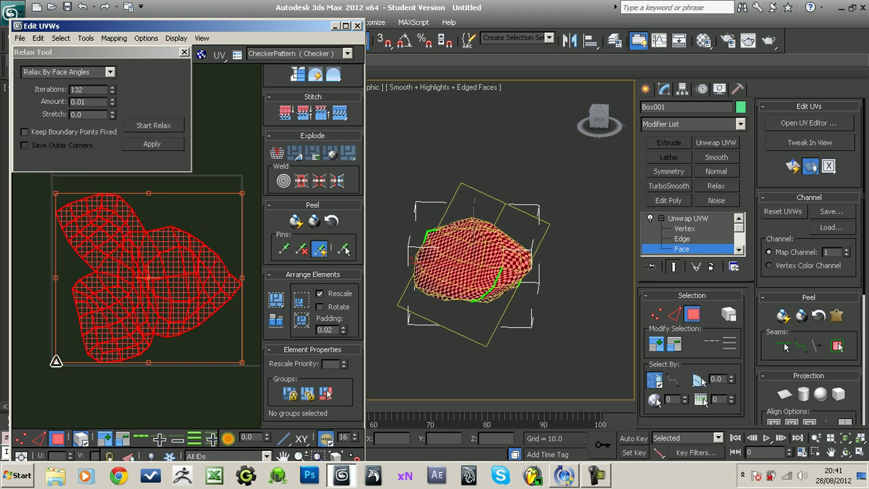
drag(246, 365, 241, 361)
drag(56, 363, 91, 360)
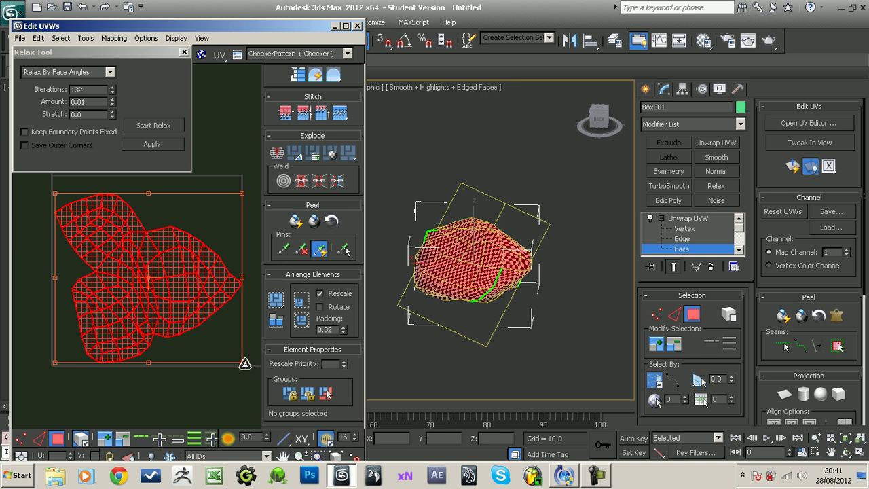
drag(246, 364, 242, 356)
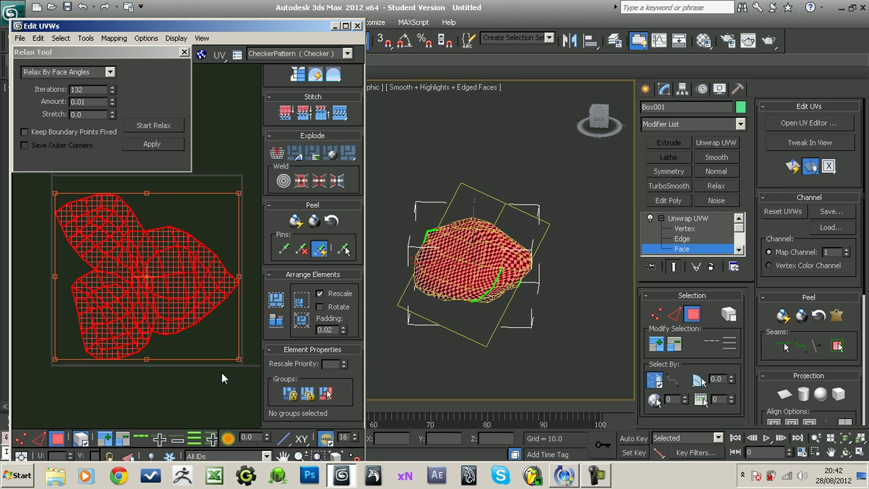
click(220, 374)
middle_drag(217, 348, 214, 378)
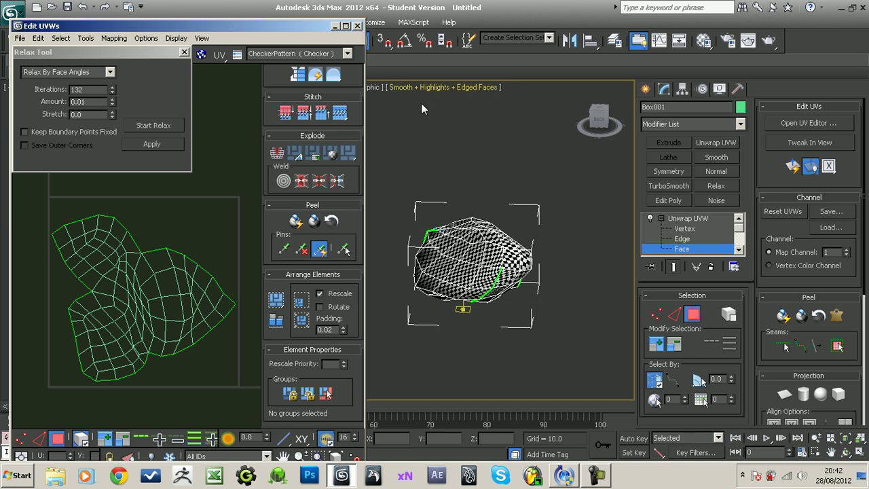
Step: Leave the UV editor and collapse the rock's stack down to the Unwrap UVW modifier, accepting the warning
click(157, 142)
click(687, 218)
right_click(701, 226)
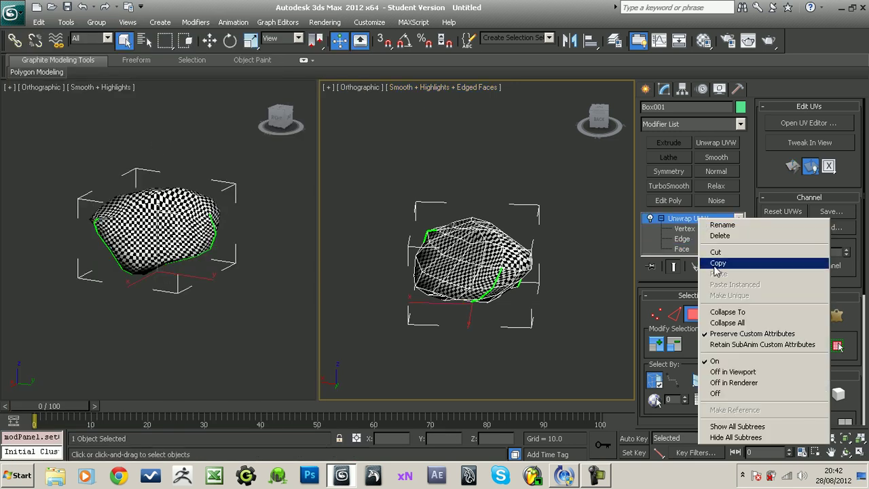
click(723, 314)
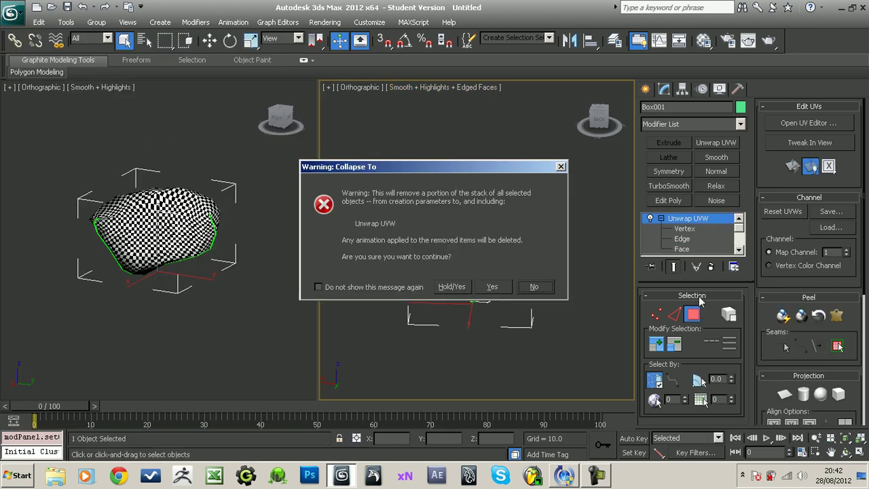
click(492, 287)
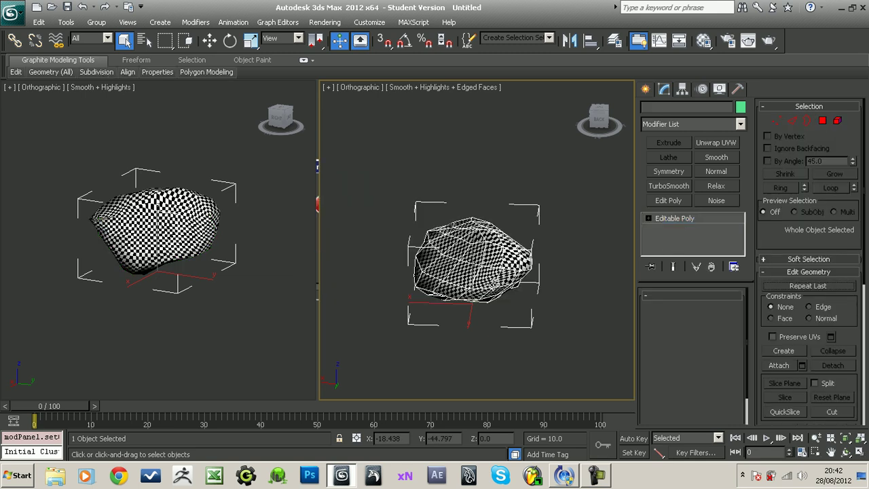
Step: Add a TurboSmooth modifier to the rock and set its iterations to 3
click(648, 218)
scroll(488, 264, up, 5)
alt+middle_drag(487, 265, 517, 216)
scroll(518, 218, down, 4)
alt+middle_drag(510, 261, 548, 263)
alt+middle_drag(481, 274, 468, 283)
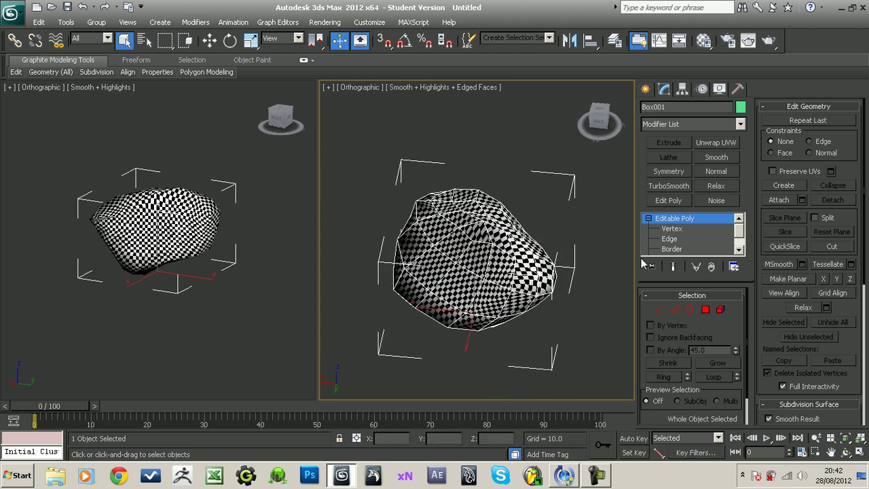
click(683, 186)
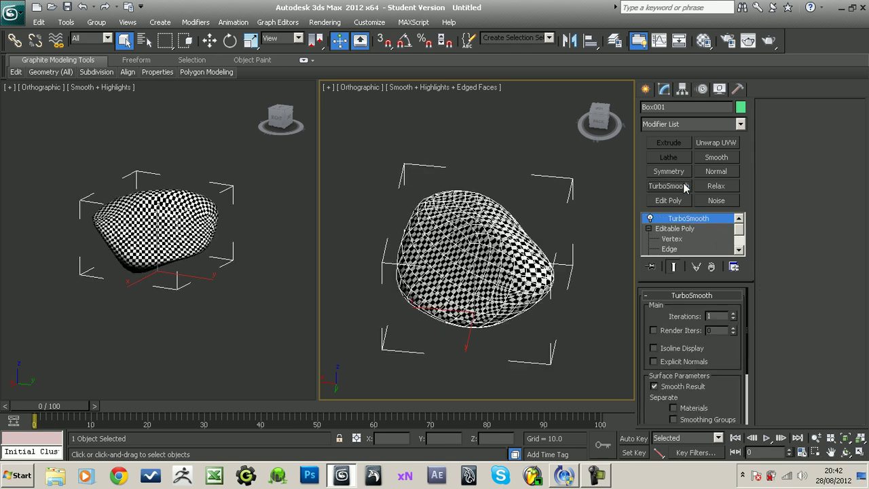
click(733, 314)
click(733, 315)
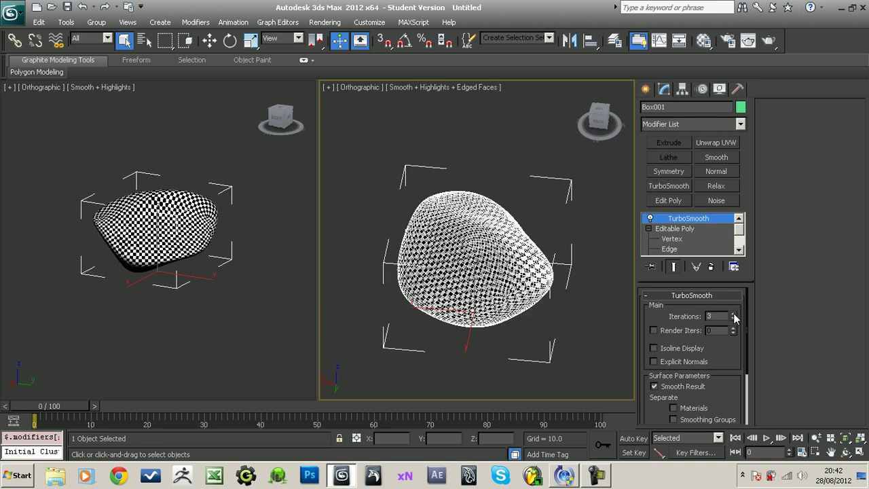
alt+middle_drag(500, 270, 533, 248)
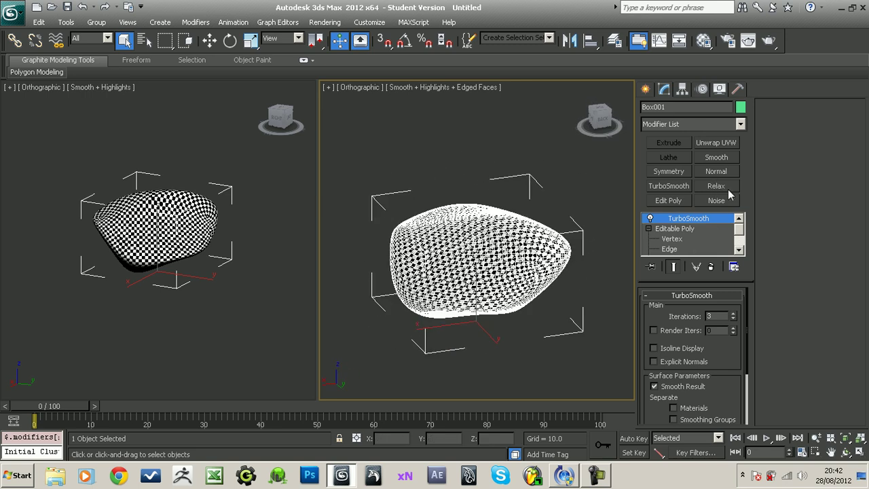
Step: Add a Noise modifier above TurboSmooth with seed 6 and scale 58
click(720, 201)
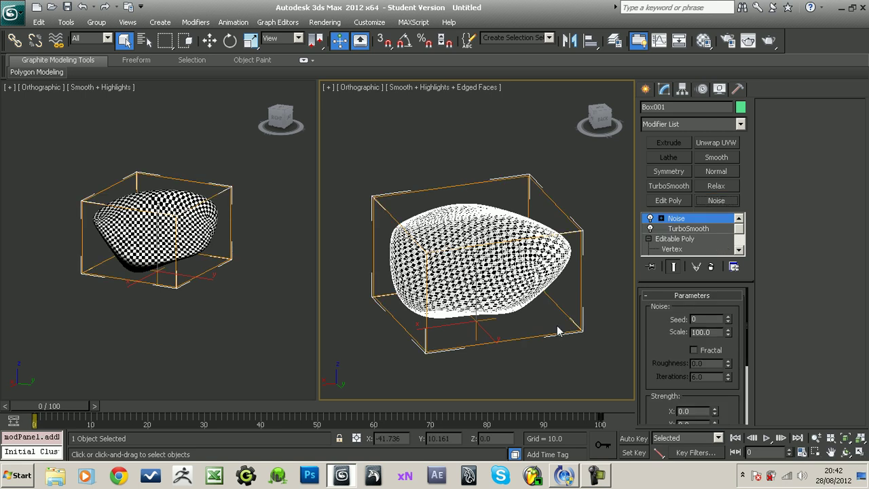
scroll(559, 272, down, 2)
drag(729, 317, 730, 339)
scroll(652, 354, down, 1)
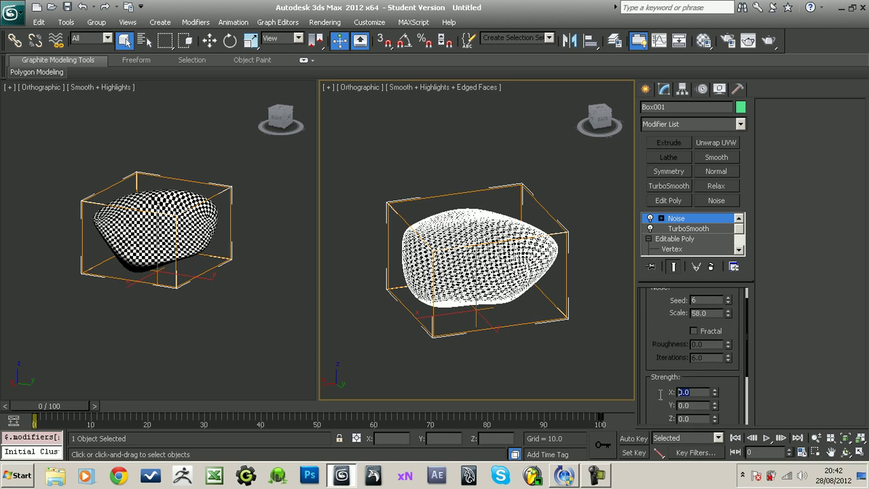
Step: Set the Noise strength to 10 on the X, Y and Z axes
text(10)
key(Return)
click(692, 405)
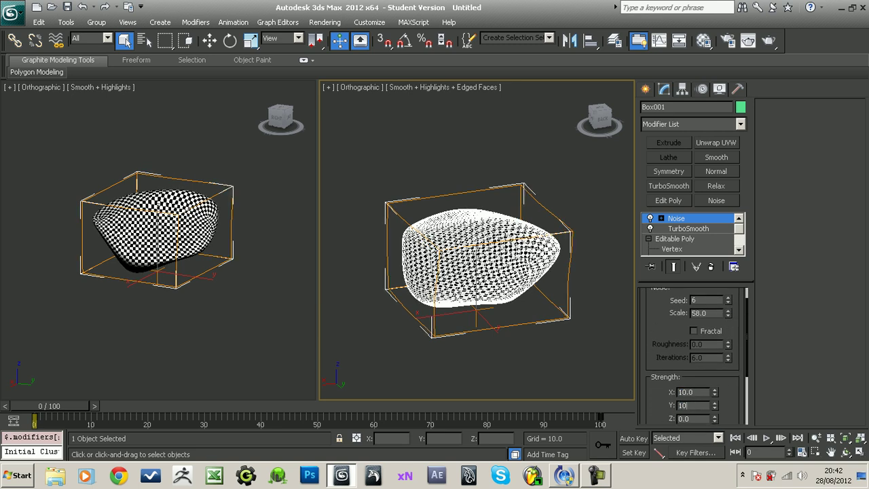
text(10)
key(Return)
click(684, 418)
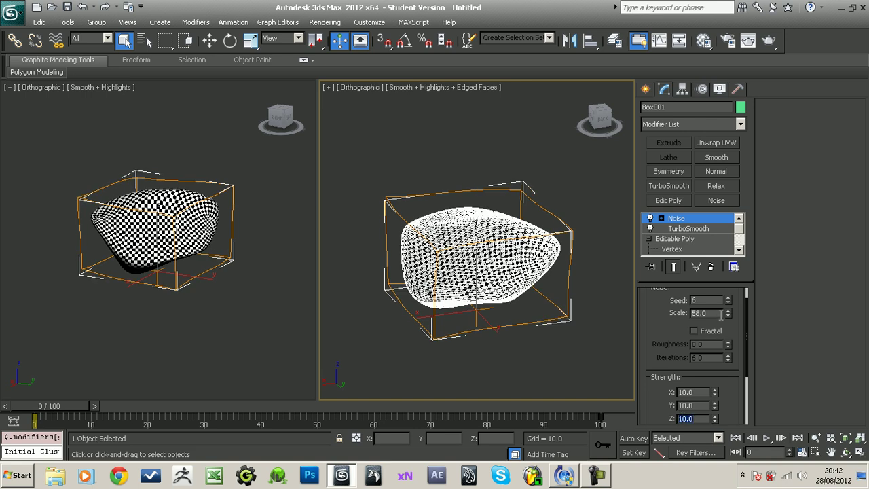
Step: Reduce the Noise scale, trying values such as 3 and 5, and settle on 10
scroll(661, 315, up, 1)
drag(726, 334, 731, 396)
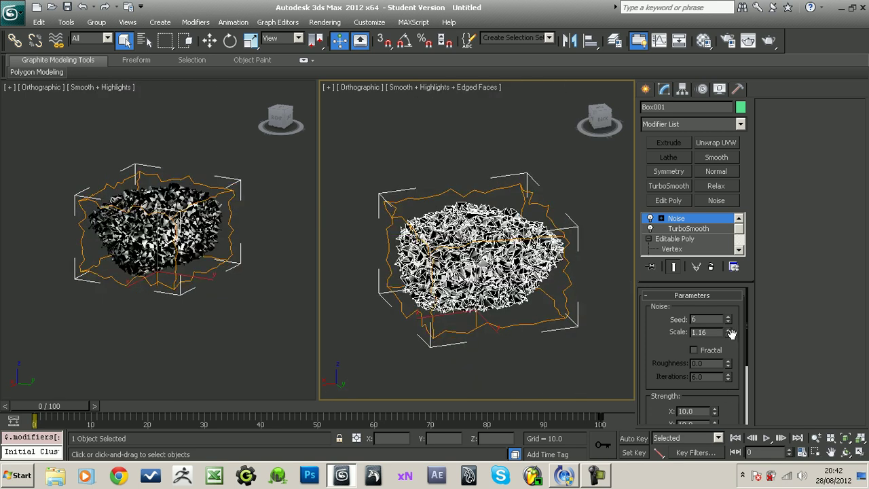
drag(726, 334, 727, 333)
double_click(699, 332)
text(3.0)
key(Return)
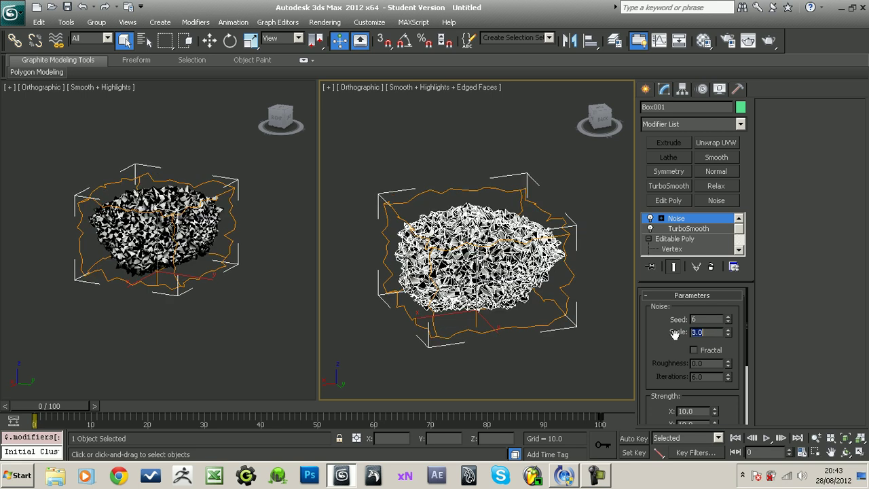
text(5.0)
key(Return)
text(10.0)
key(Return)
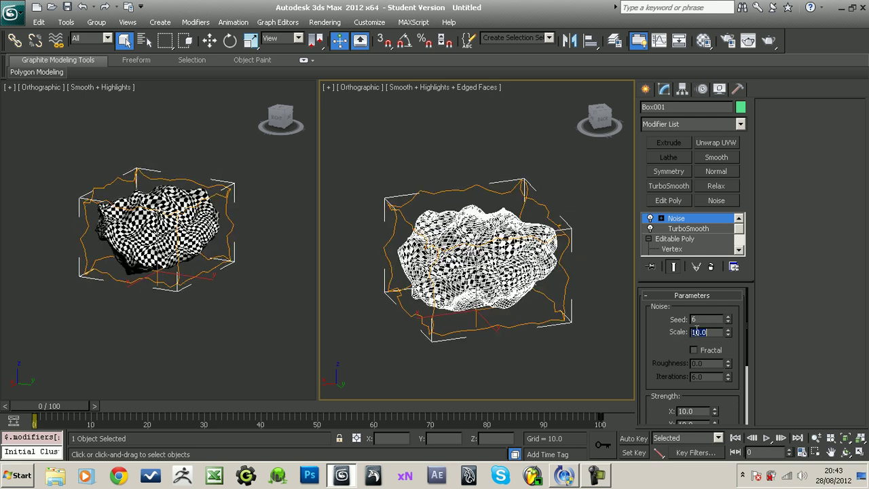
Step: Set the Noise strength to 3 on the X, Y and Z axes
drag(661, 405, 660, 356)
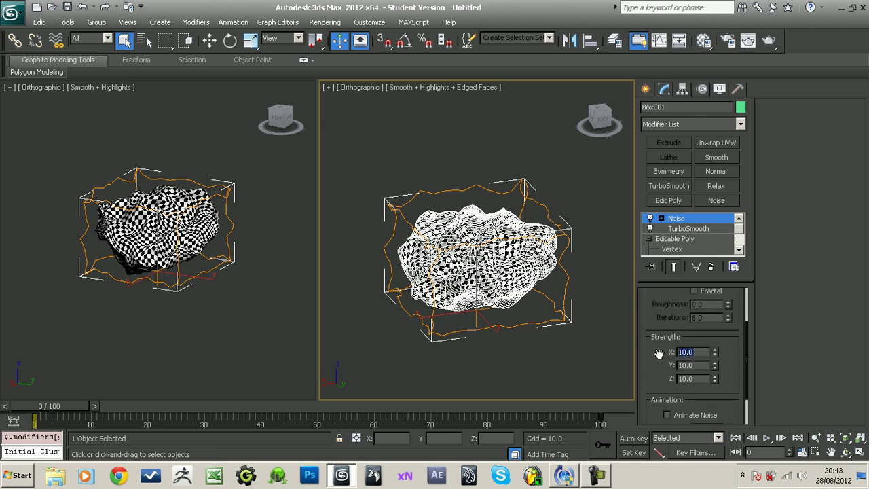
text(3.0)
key(Return)
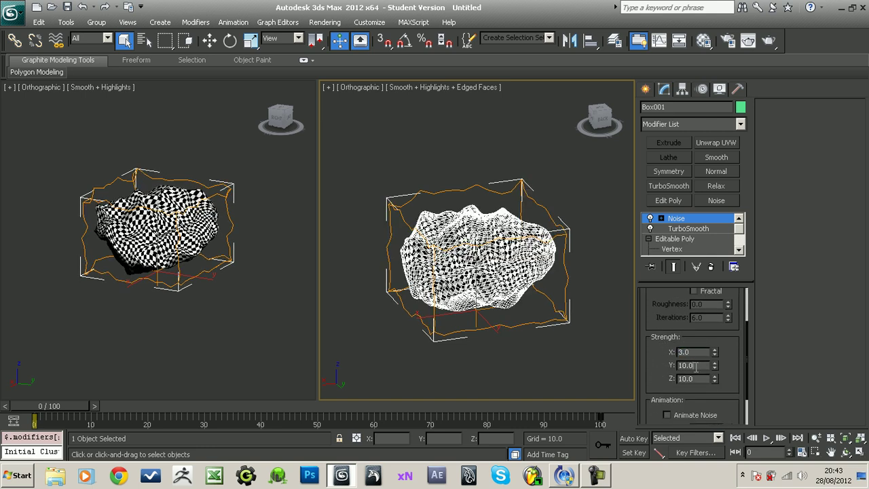
key(Tab)
text(3.0)
key(Return)
key(Tab)
text(3.0)
key(Return)
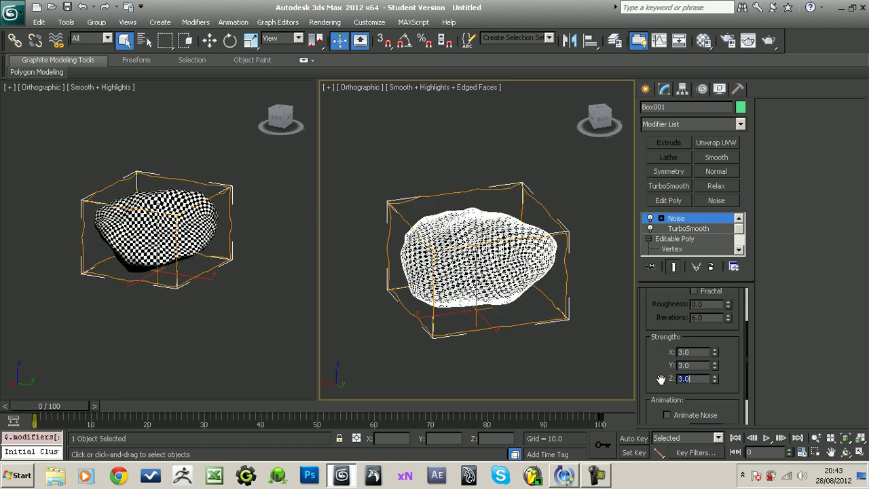
scroll(534, 304, up, 5)
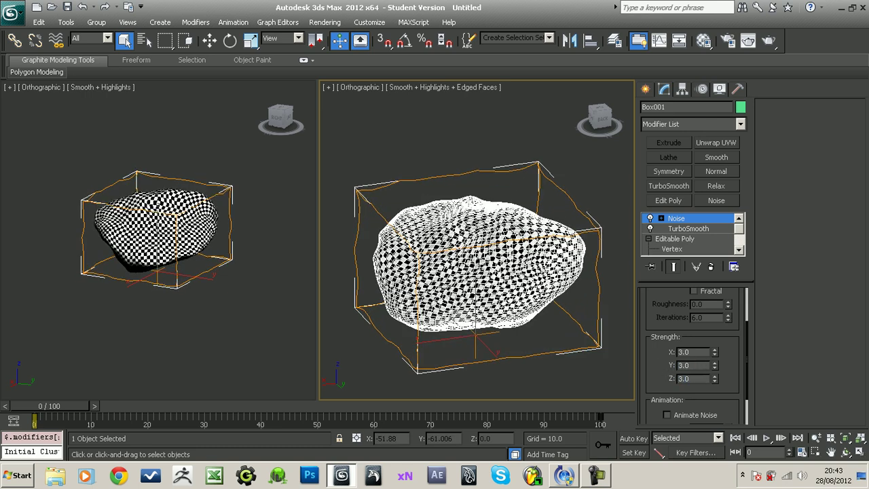
Step: Toggle the TurboSmooth and Noise modifiers off and on to compare the rock with and without them
click(650, 229)
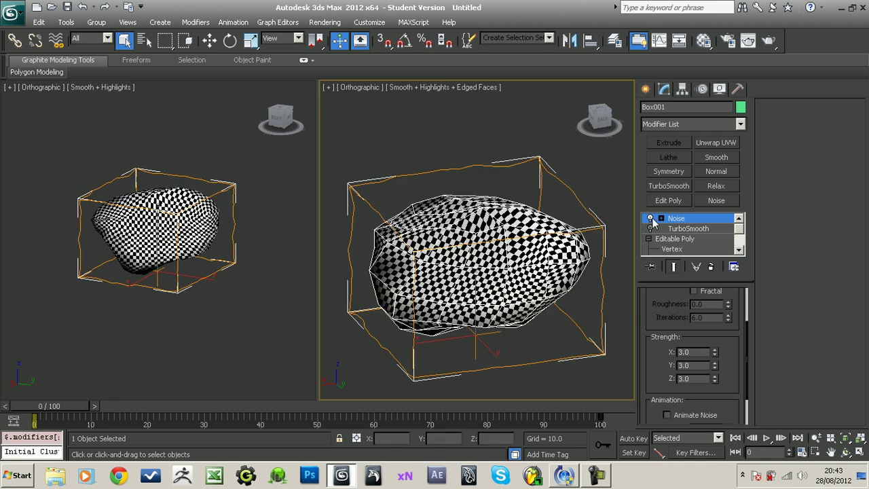
click(650, 218)
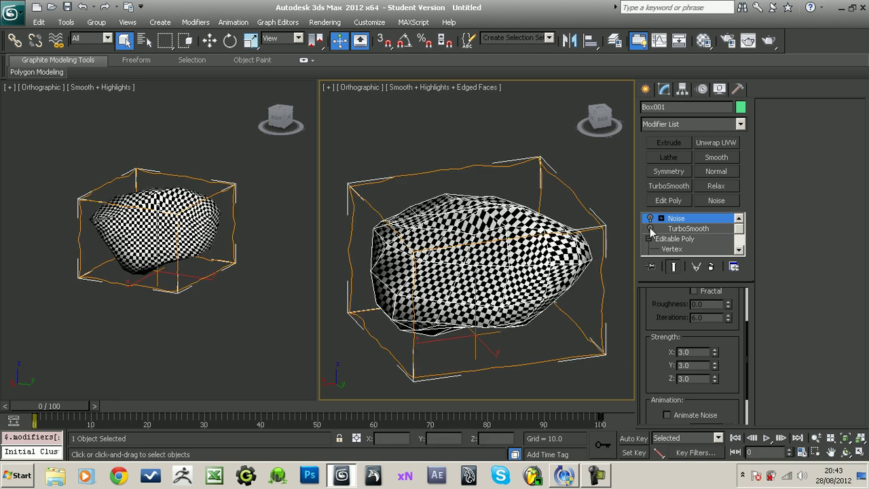
click(651, 228)
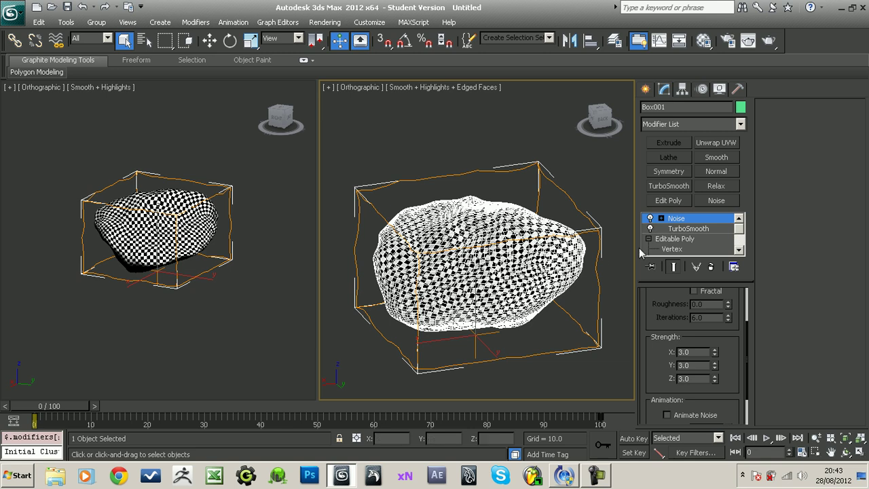
click(650, 229)
click(650, 219)
click(650, 228)
Step: Set the TurboSmooth iterations to 4 and toggle Noise off and on to compare
click(702, 231)
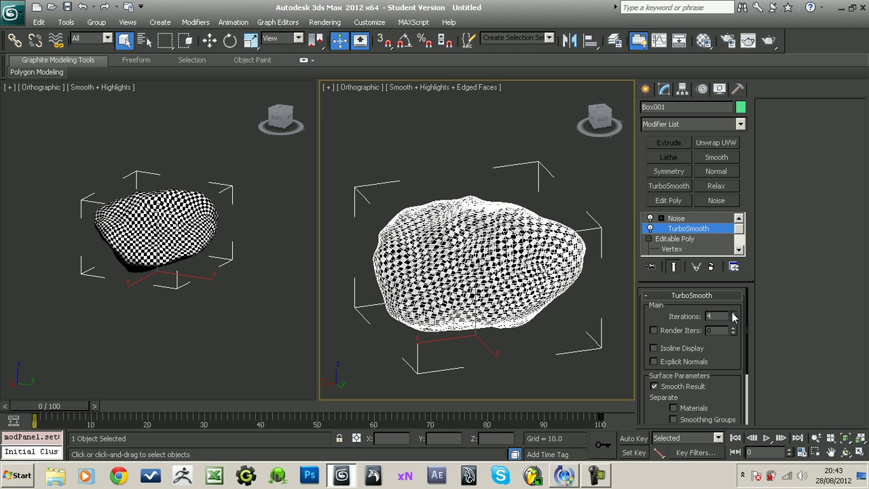
click(733, 313)
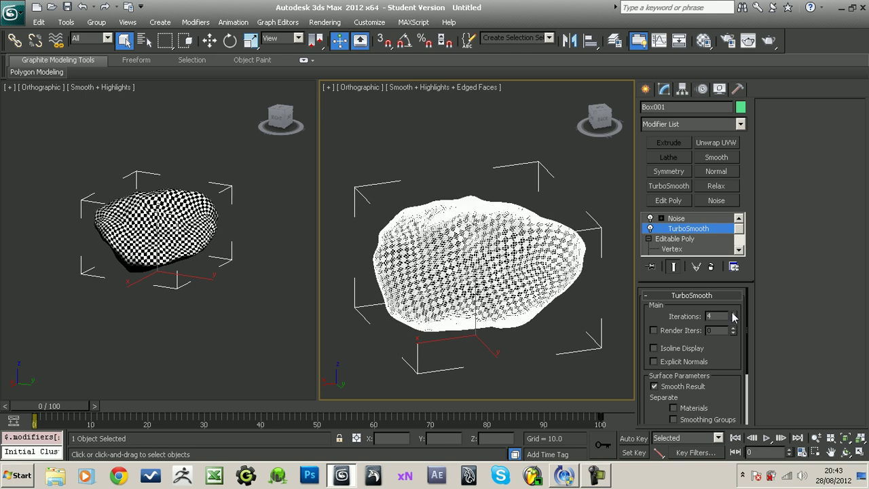
click(650, 218)
click(650, 218)
Step: Set the Noise scale to 5.5 and turn off edged faces in the active viewport
click(672, 220)
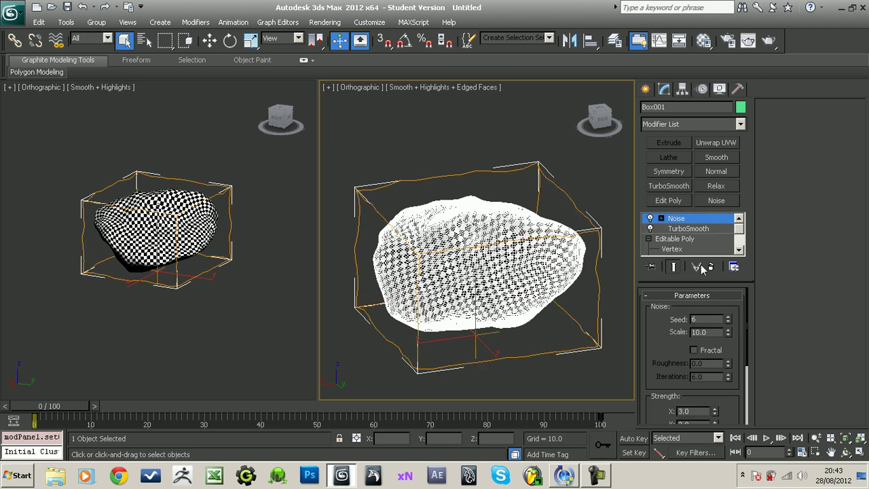
drag(728, 334, 726, 366)
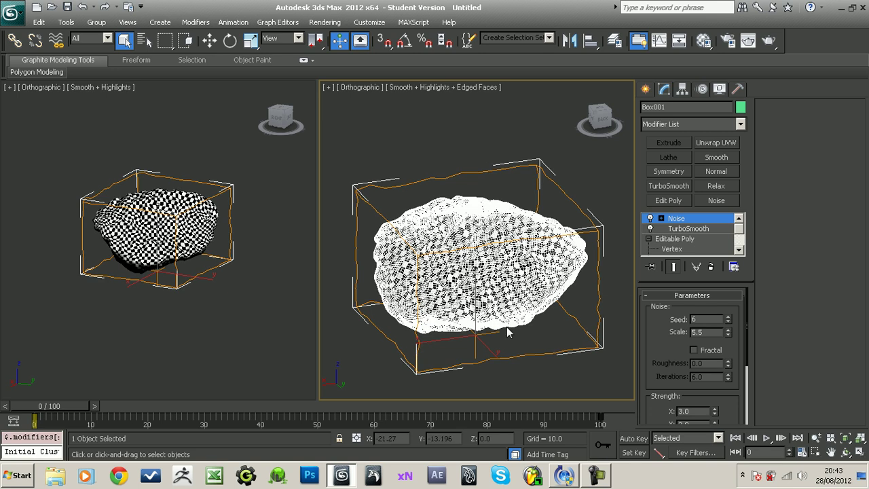
click(555, 363)
click(645, 90)
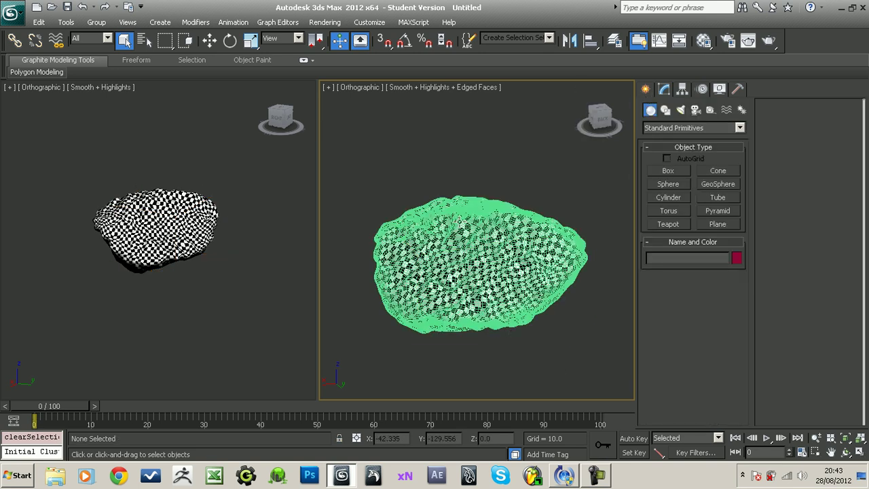
click(473, 218)
key(F4)
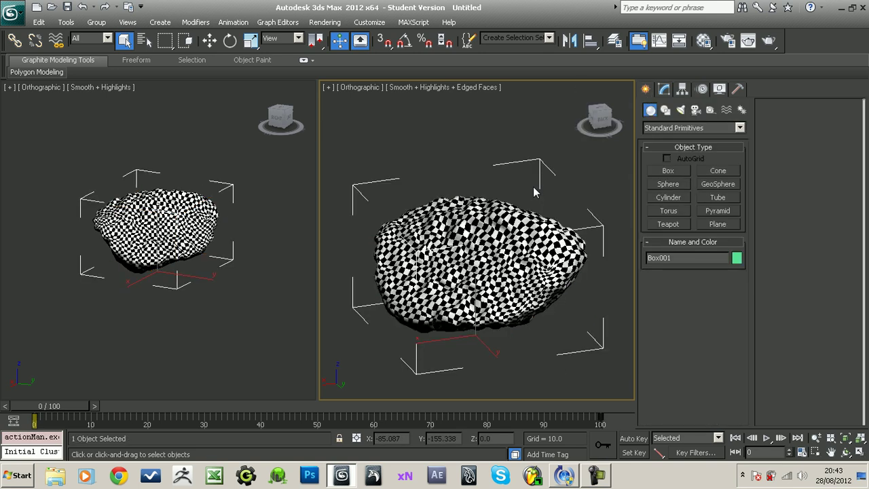
Step: Assign the plain grey 02 - Default material to the rock and close the Material Editor
click(681, 42)
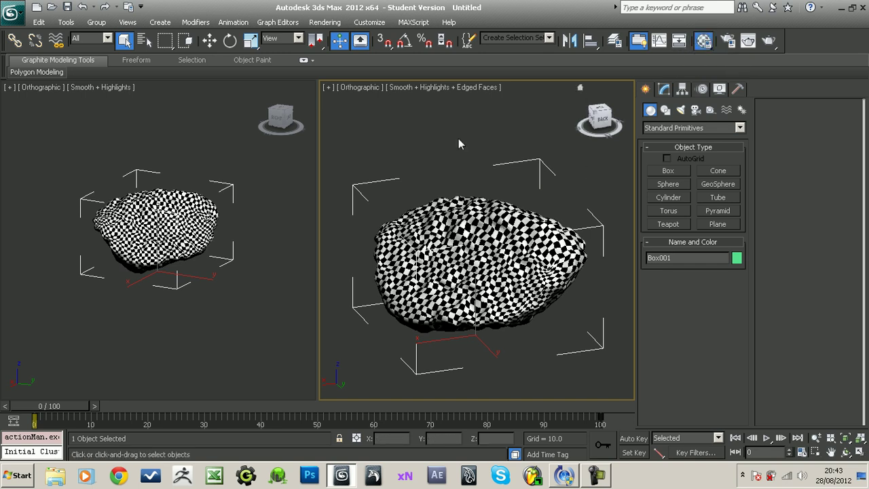
click(589, 99)
click(582, 216)
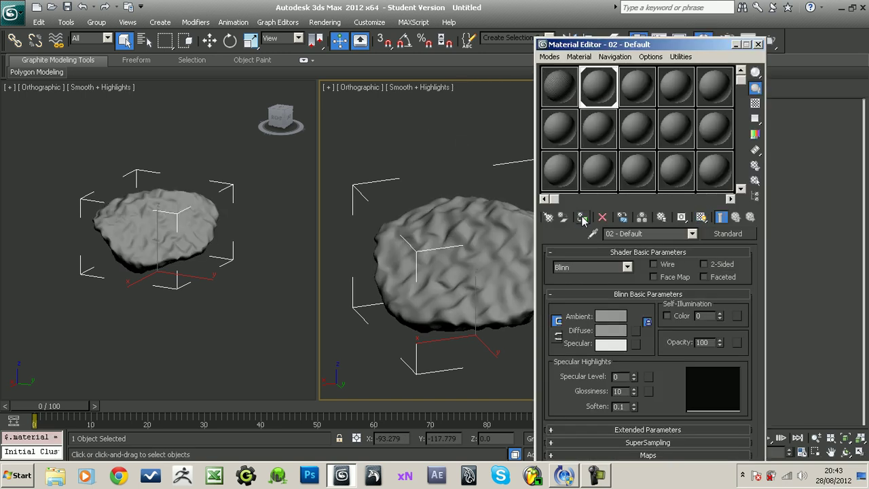
click(758, 44)
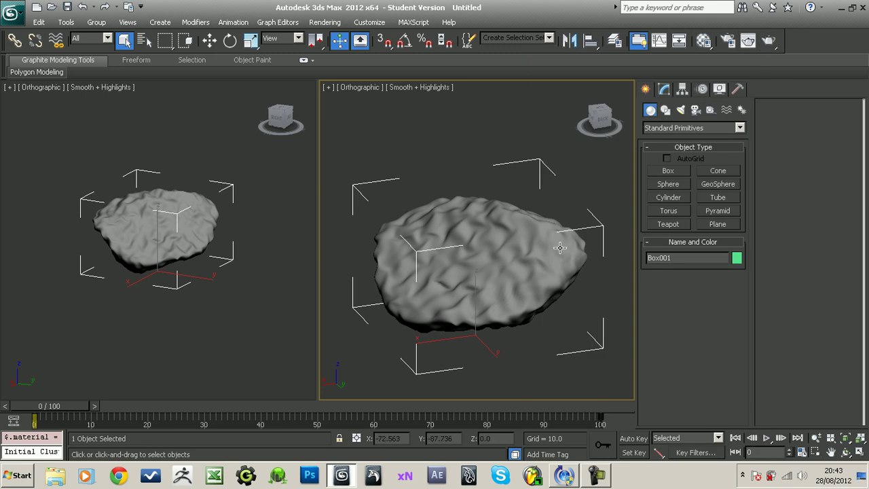
Step: Enable Fractal on the Noise modifier with a roughness of 0.325 and 10 iterations
click(664, 89)
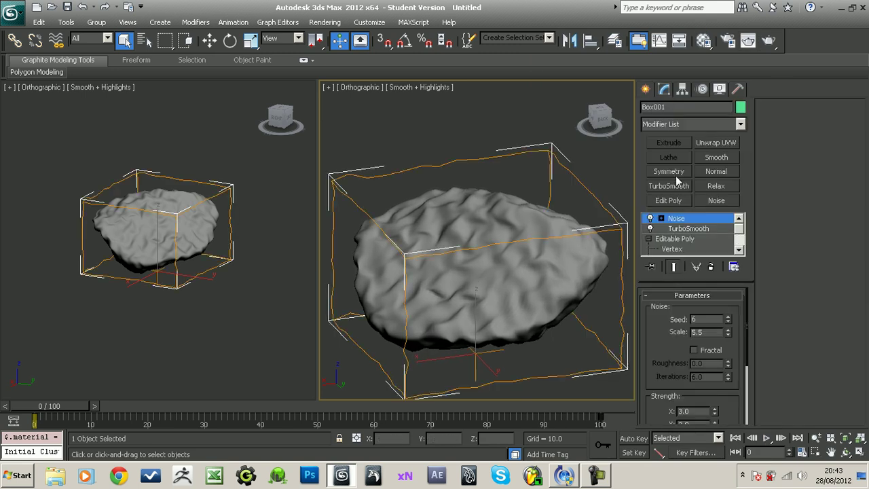
drag(729, 334, 729, 334)
click(693, 350)
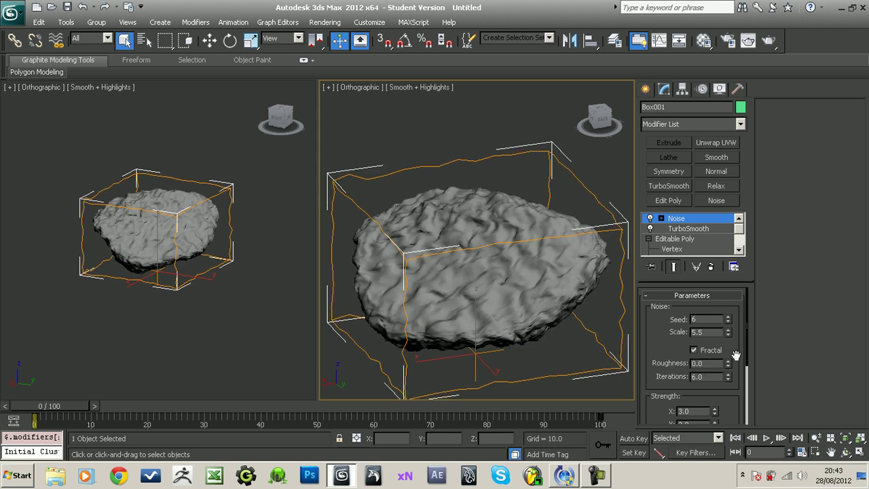
drag(732, 364, 745, 5)
drag(762, 166, 778, 194)
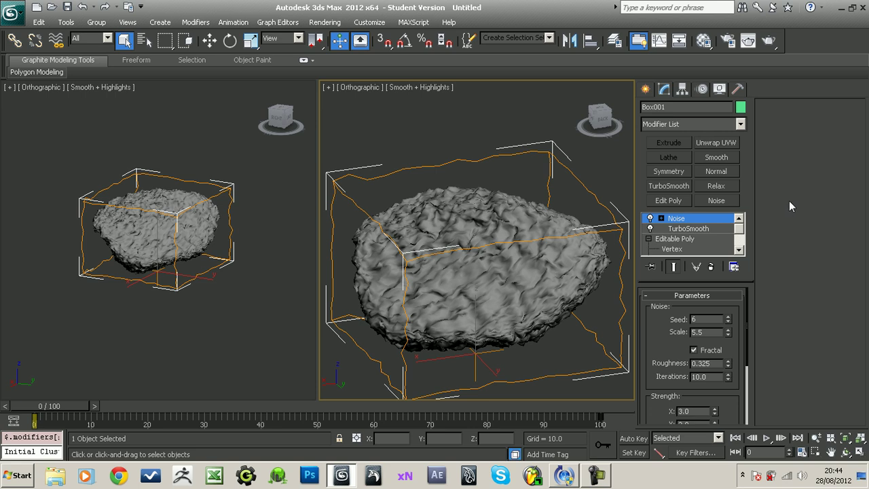
Step: Reduce the Noise fractal iterations, trying 3 and settling on 2
double_click(711, 377)
text(3)
key(Return)
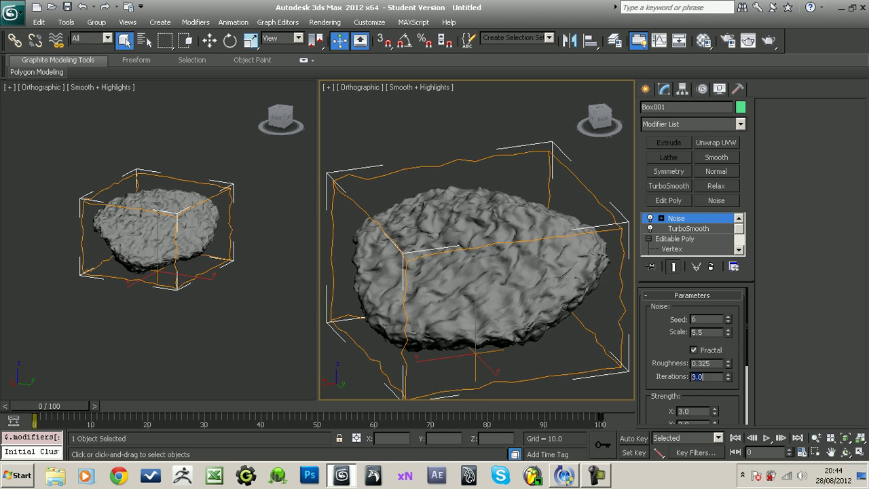
key(Return)
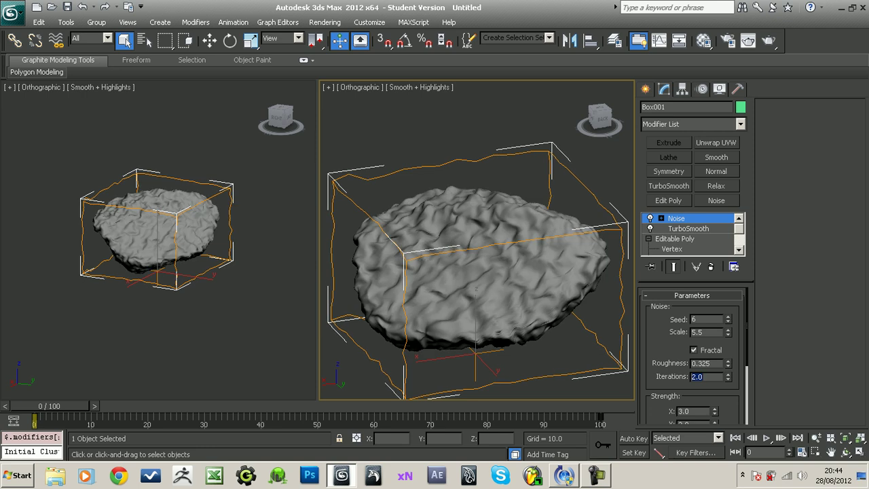
scroll(515, 272, down, 2)
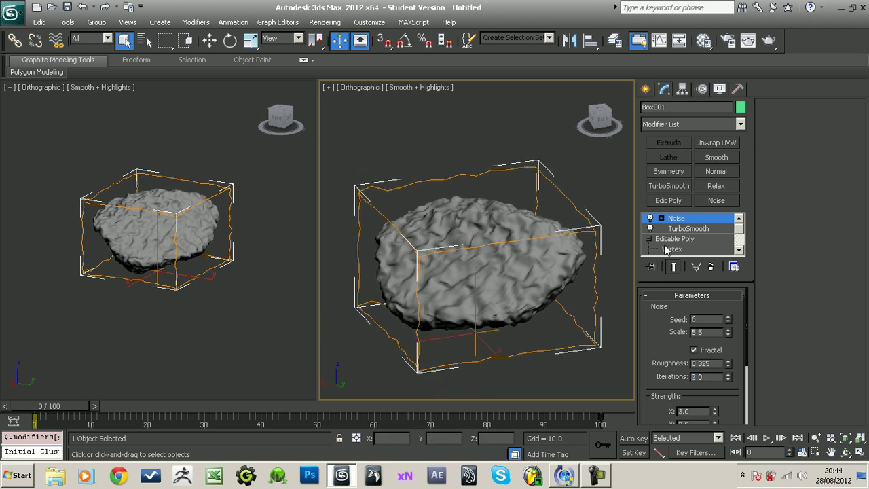
click(688, 230)
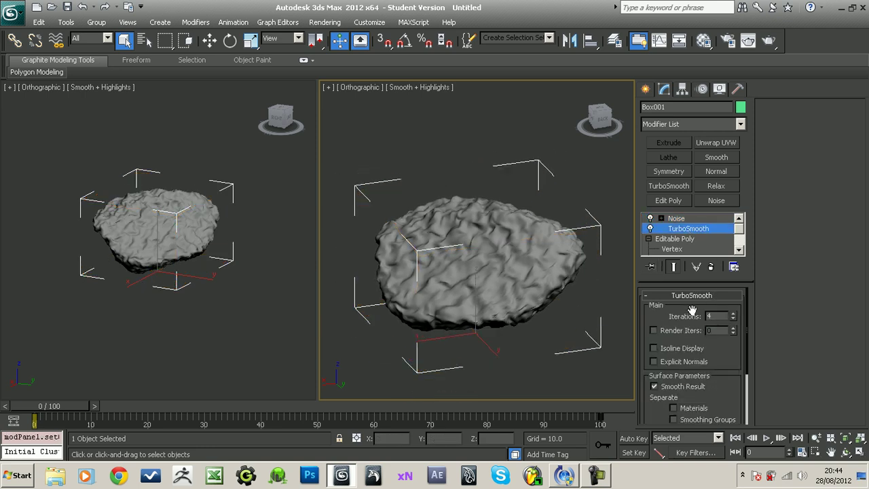
mouse_move(522, 297)
alt+middle_down()
mouse_move(508, 301)
mouse_move(512, 293)
alt+middle_up()
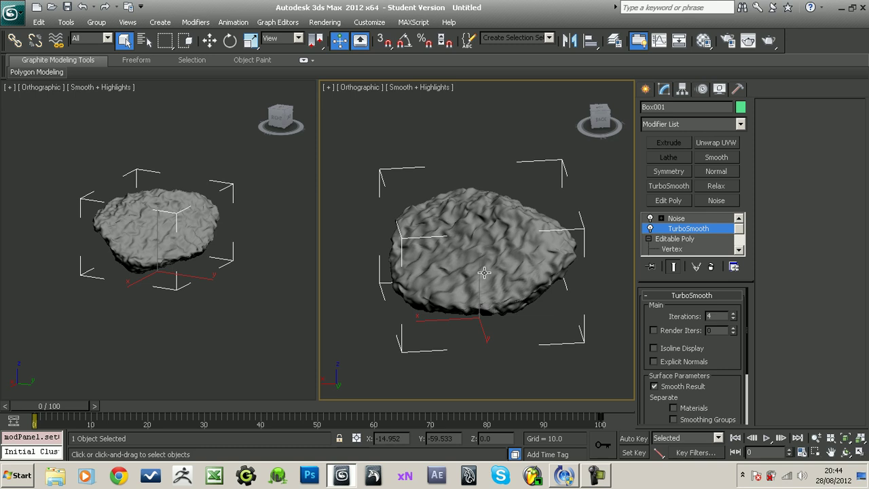
Step: Try to clone the rock as an instance named HighPoly
key(ctrl+v)
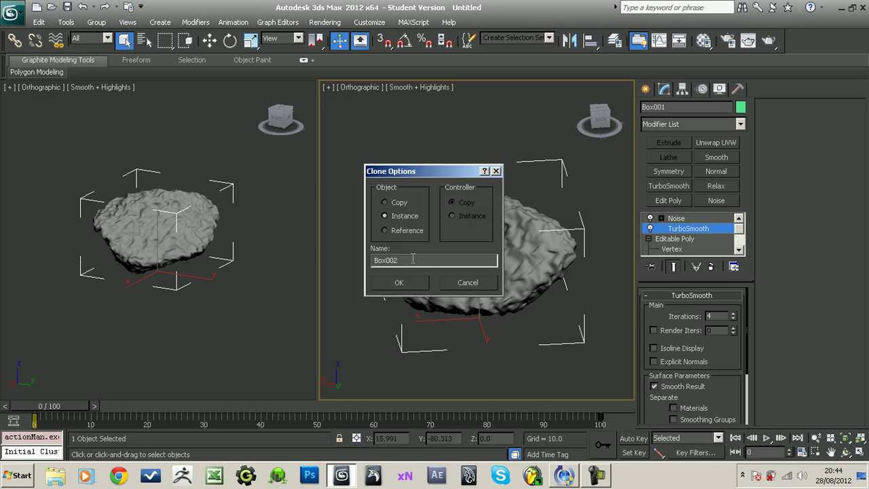
double_click(413, 260)
text(HighPoly)
key(Return)
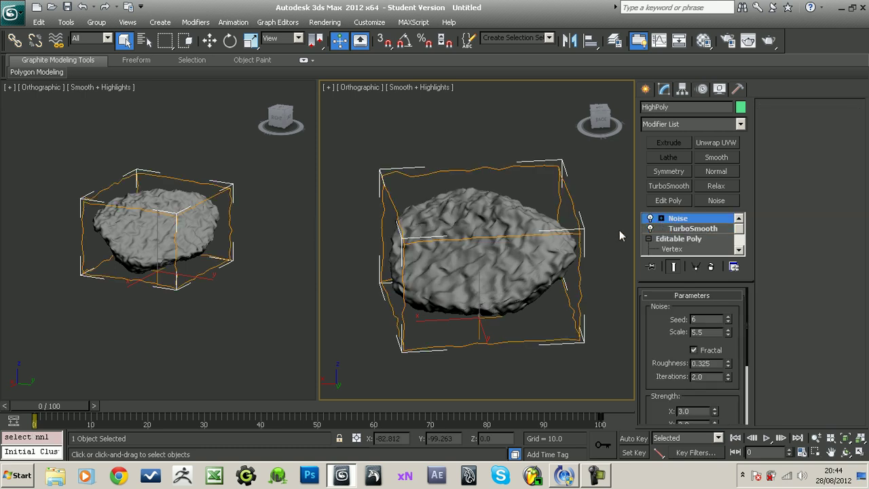
click(524, 237)
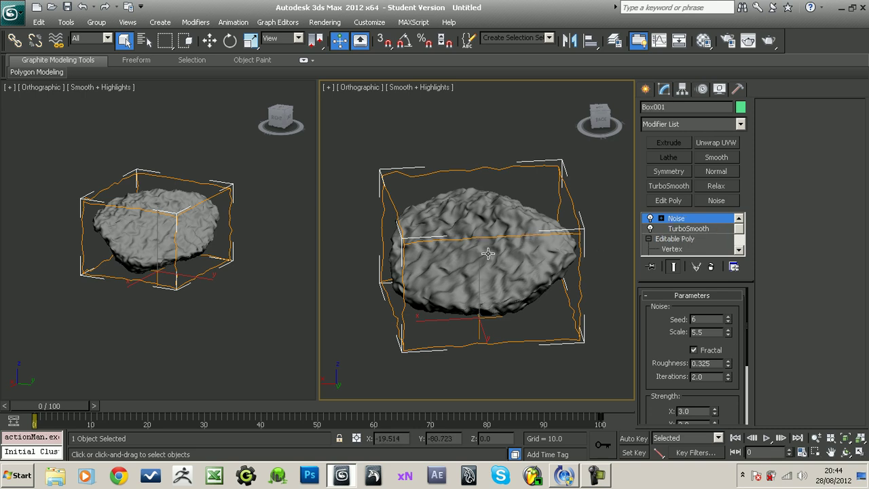
Step: Clone the rock in place as an independent copy named HighPoly
key(ctrl+v)
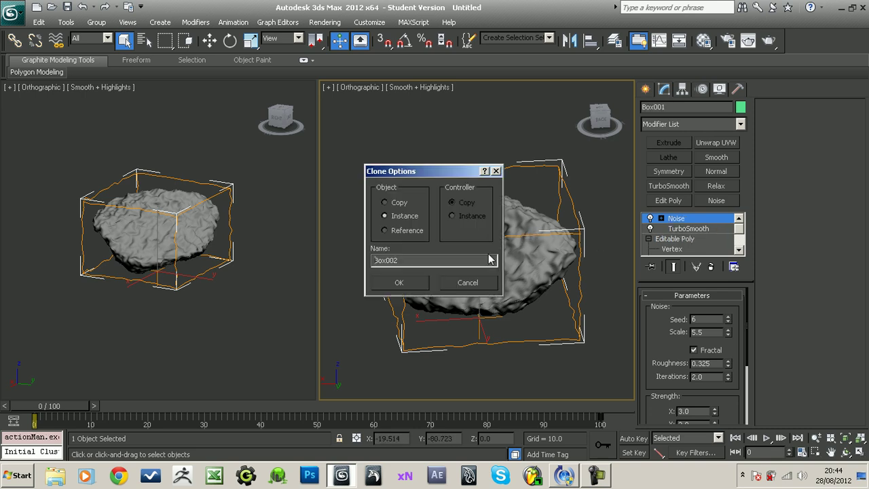
click(395, 203)
drag(405, 263, 357, 265)
text(HighPoly)
key(Return)
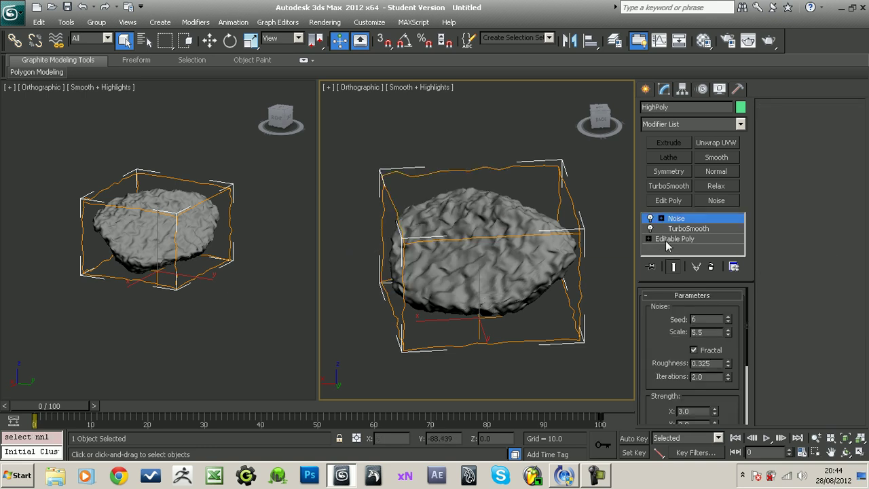
Step: Select the original rock Box001 and rename it LowPoly
click(591, 216)
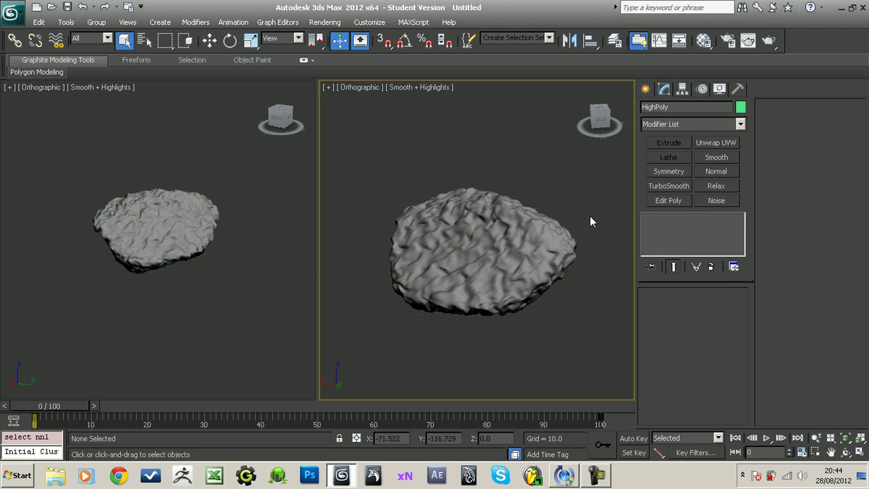
click(522, 250)
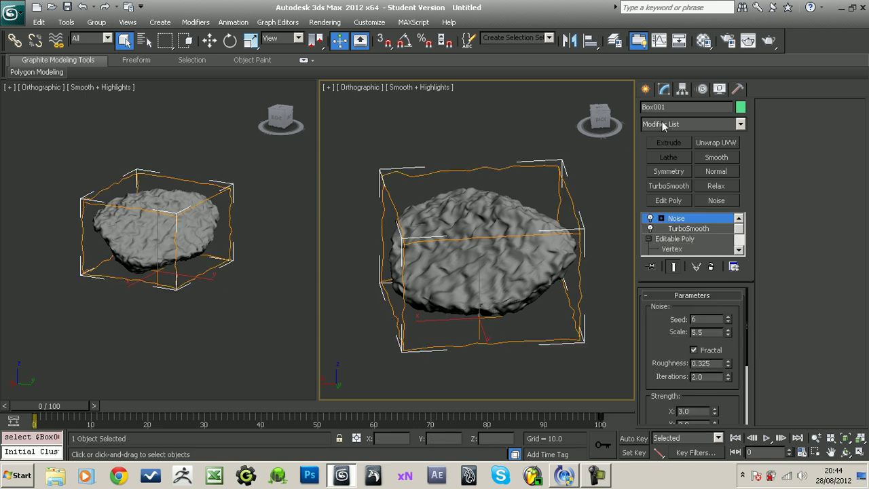
click(677, 107)
text(LowPoly)
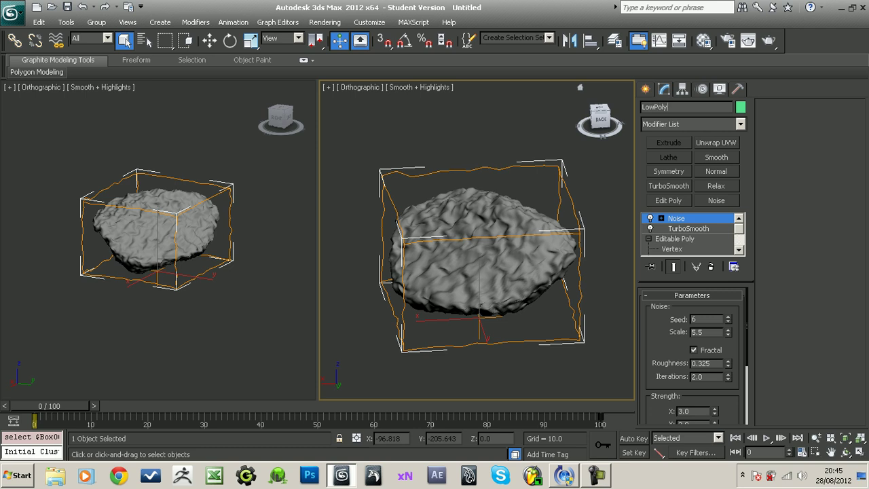
key(Return)
Step: Remove the Noise and TurboSmooth modifiers from the LowPoly rock, leaving only its Editable Poly
click(711, 267)
click(711, 267)
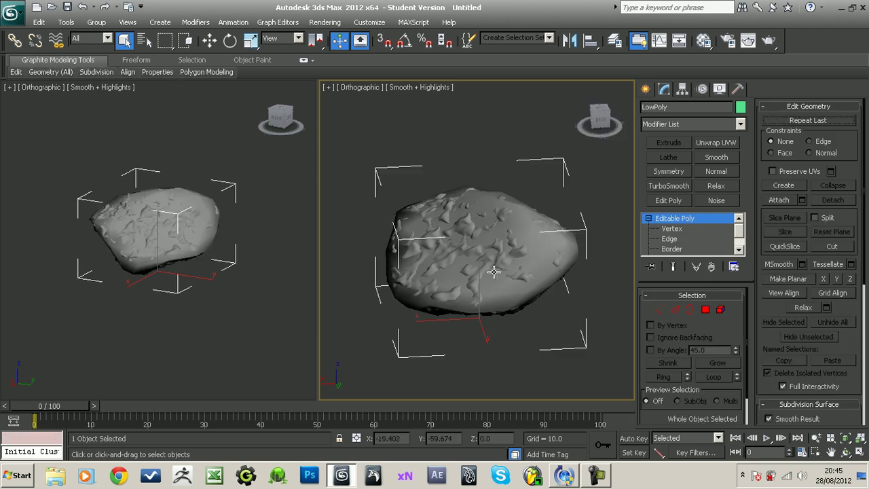
scroll(499, 274, up, 2)
alt+middle_drag(507, 274, 536, 266)
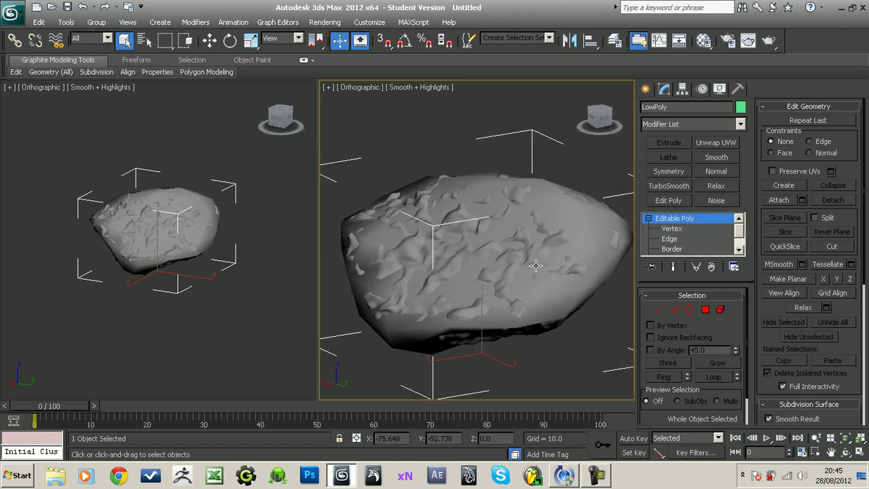
Step: Scale the HighPoly rock uniformly to about 103% so it covers more of the LowPoly rock
click(508, 256)
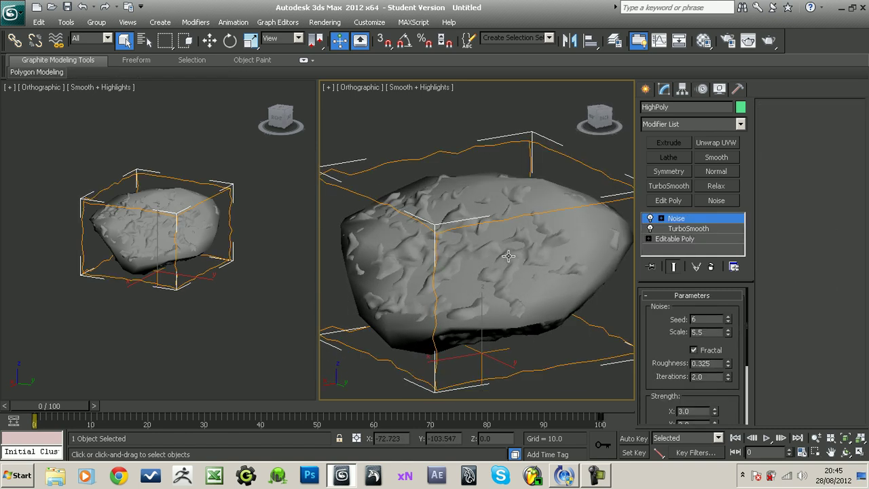
key(r)
drag(471, 346, 556, 311)
scroll(556, 311, up, 4)
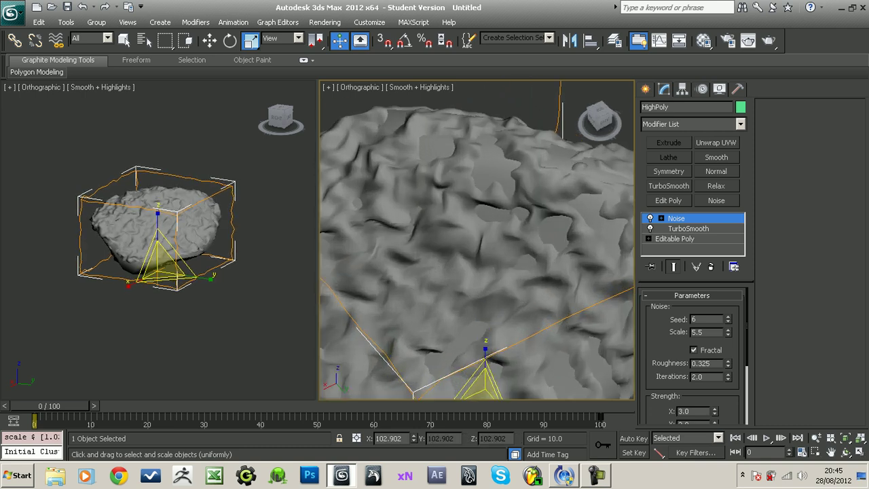
alt+middle_drag(537, 265, 466, 227)
scroll(466, 227, down, 6)
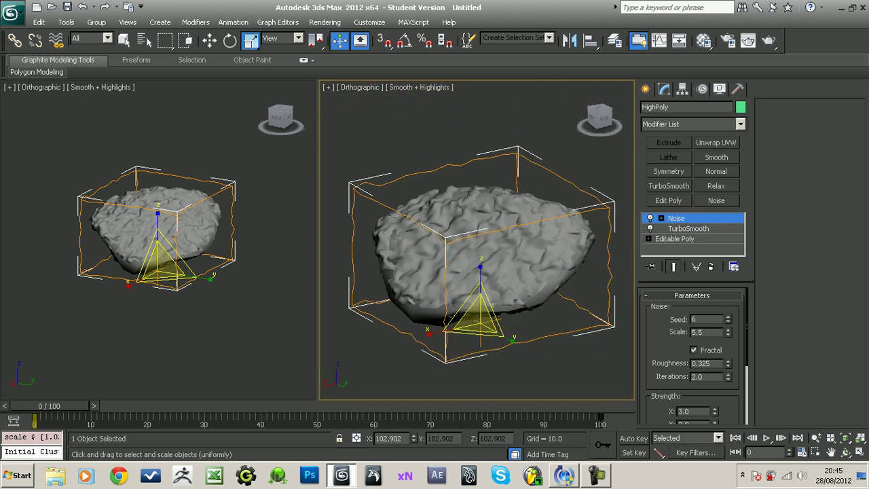
Step: Deselect the HighPoly rock and select the LowPoly rock beneath it
click(645, 89)
click(565, 336)
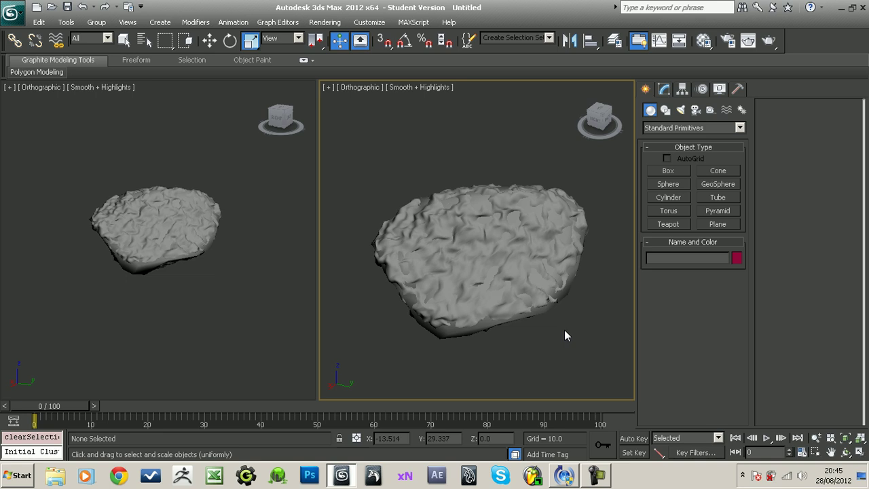
click(538, 301)
click(538, 300)
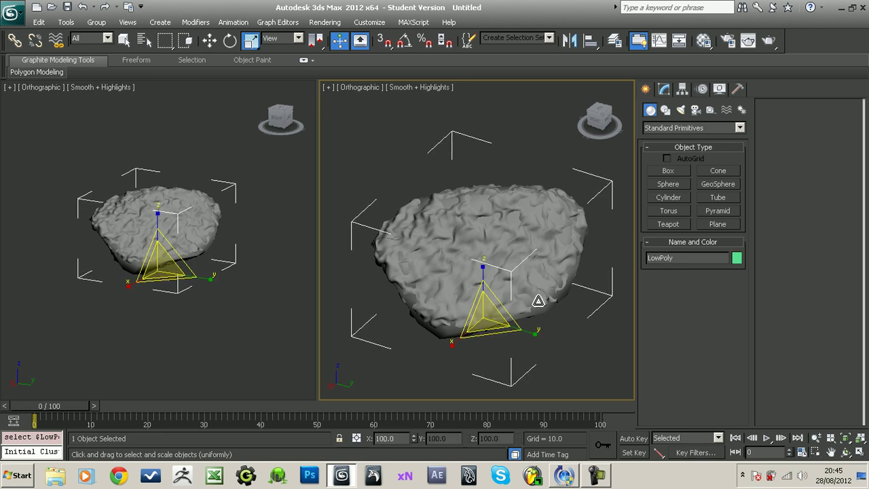
Step: Open Render To Texture for the LowPoly rock and place the dialog clear of the rock in the larger viewport
key(w)
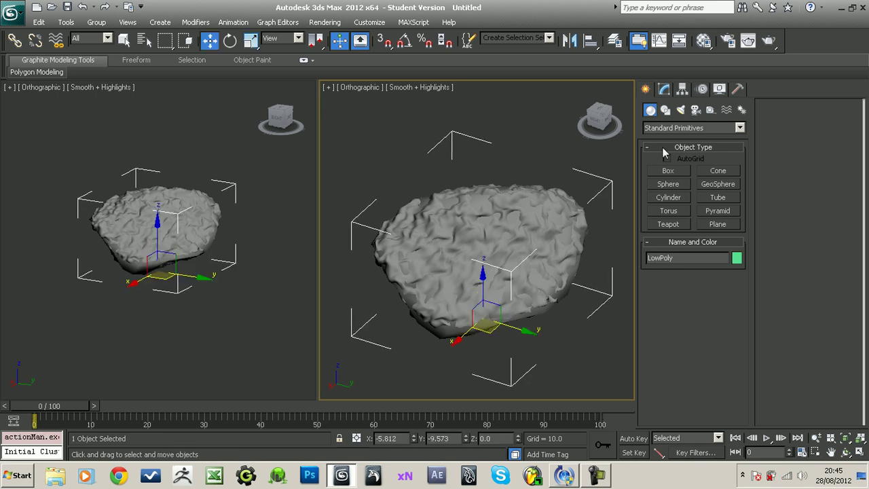
click(668, 91)
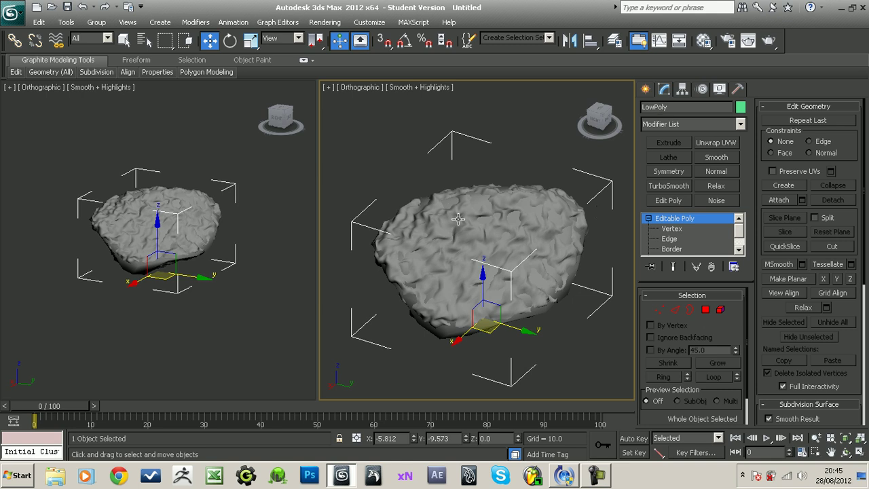
middle_drag(244, 268, 248, 269)
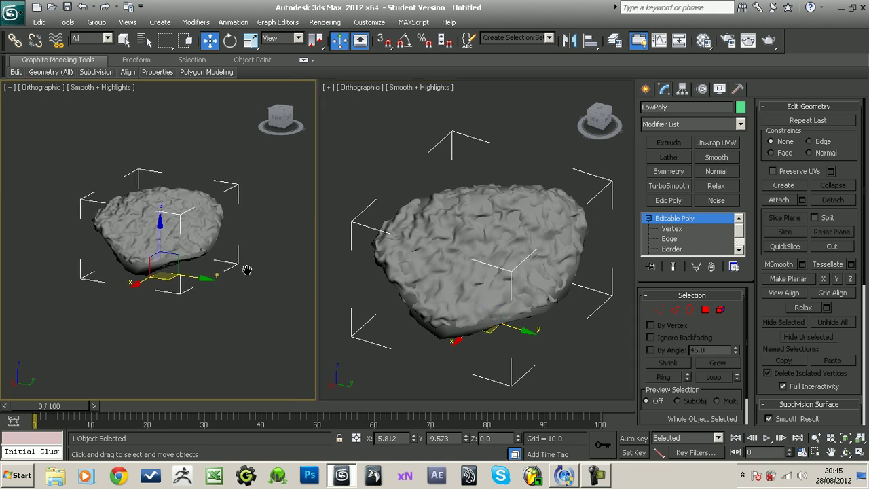
middle_click(376, 283)
key(0)
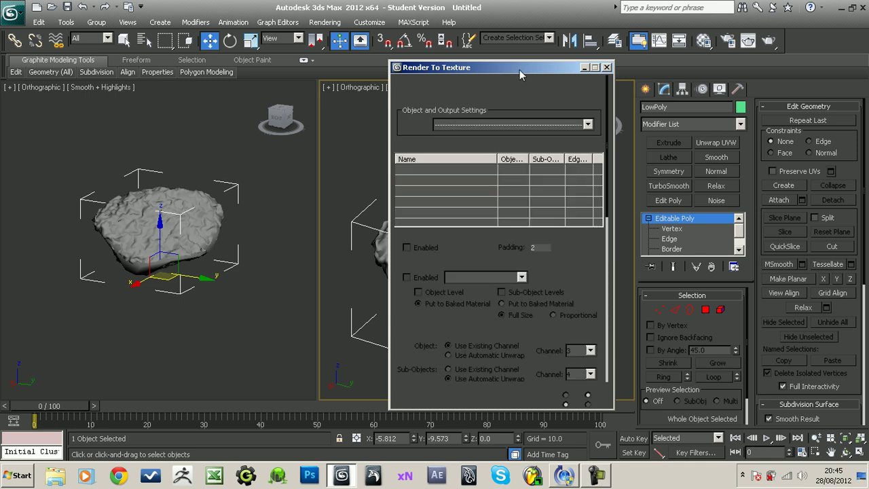
drag(519, 69, 248, 41)
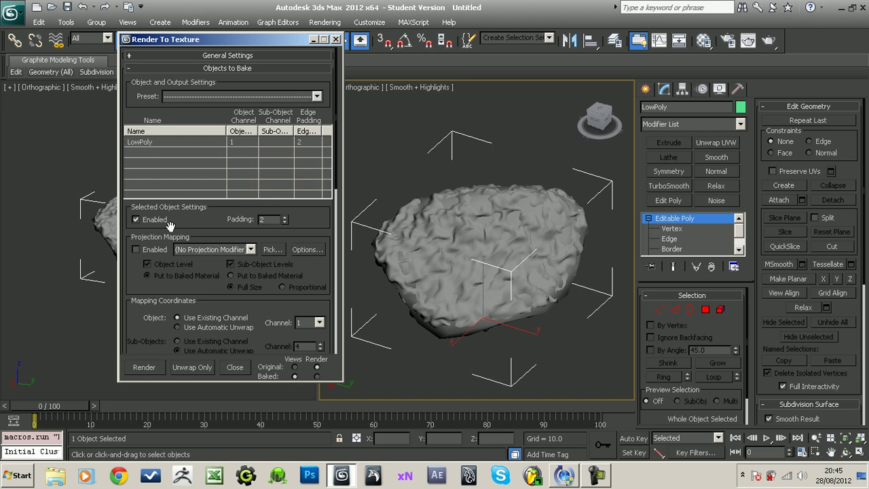
Step: Pick HighPoly as the projection mapping source for the LowPoly rock
click(250, 249)
click(251, 250)
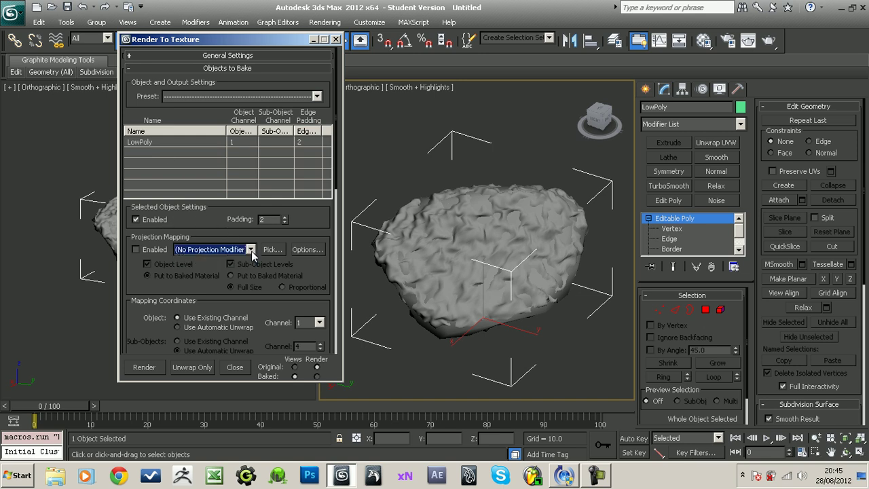
click(272, 249)
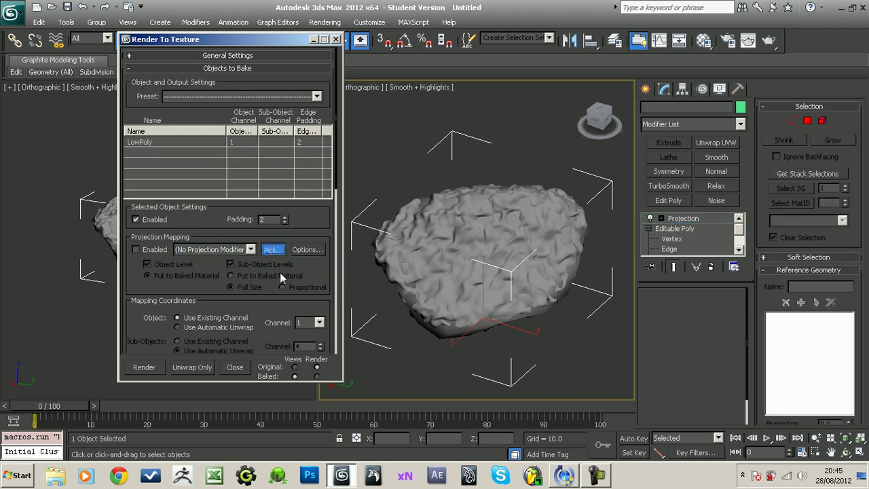
key(h)
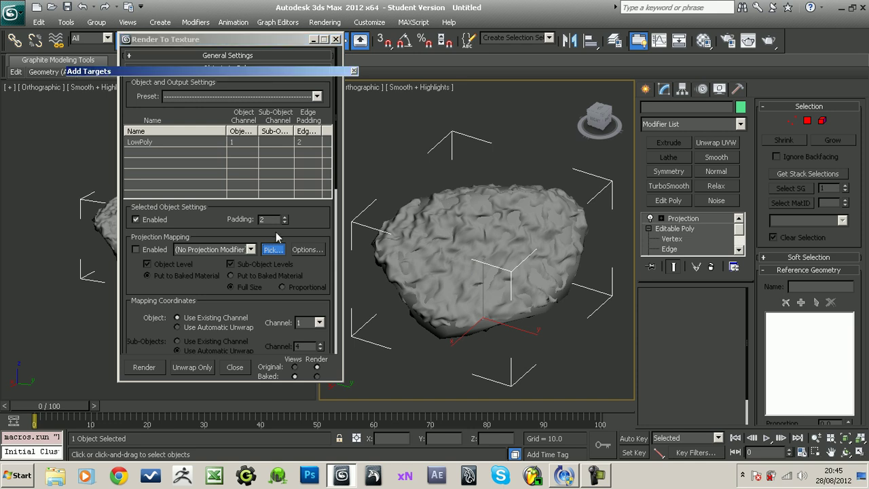
click(89, 145)
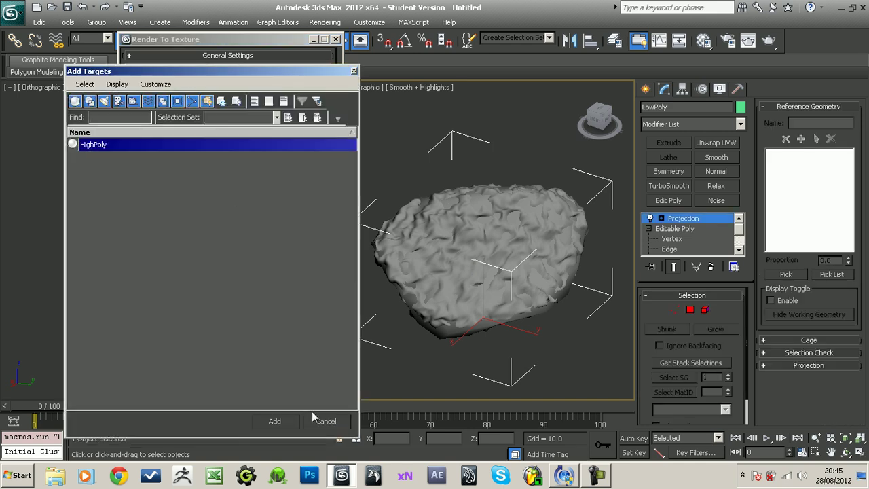
click(286, 423)
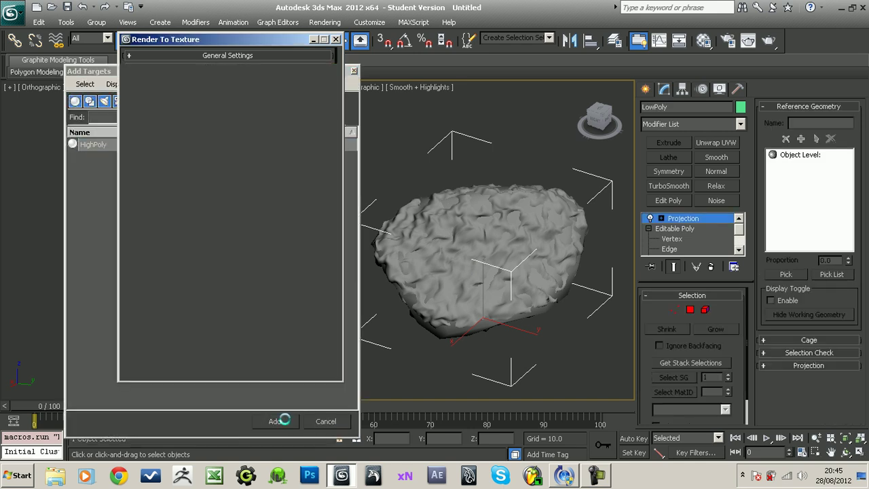
Step: Set the LowPoly bake's edge padding to 8
click(269, 219)
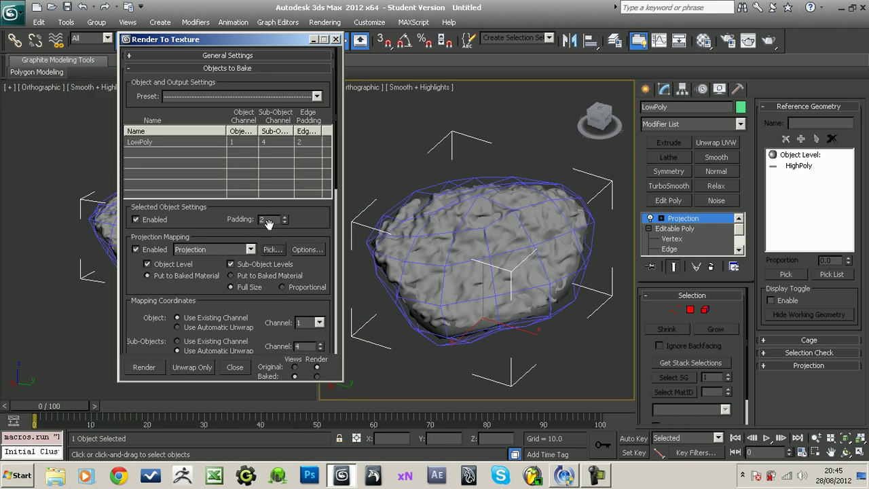
key(BackSpace)
text(8)
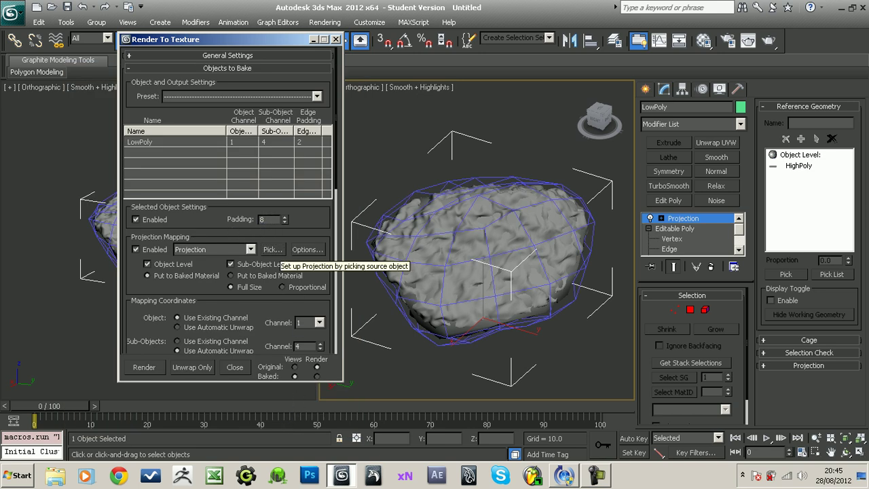
key(Return)
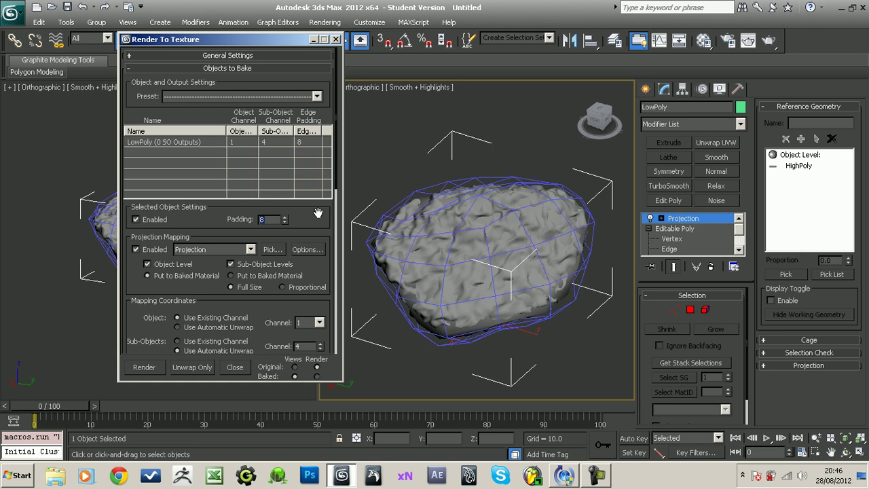
Step: Examine the projection cage around the rock and review the Projection Options for the bake
alt+middle_drag(454, 235, 524, 193)
scroll(512, 234, down, 2)
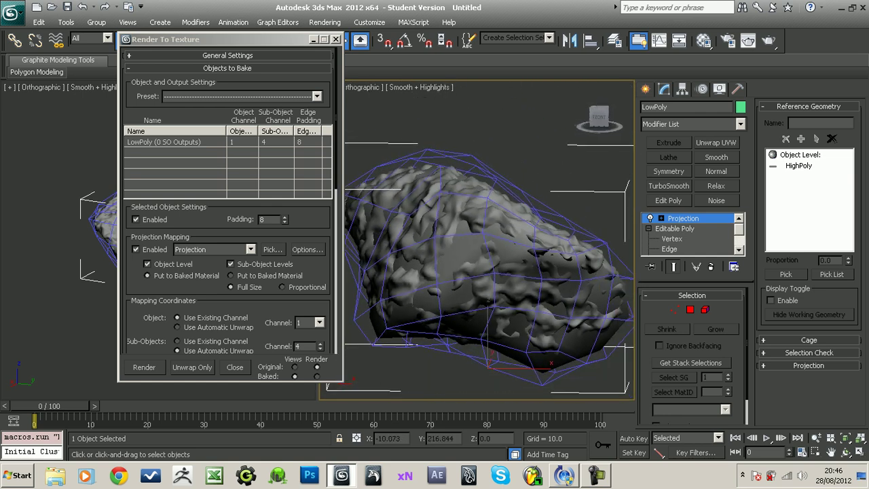
middle_drag(508, 260, 513, 253)
drag(258, 40, 213, 40)
click(264, 250)
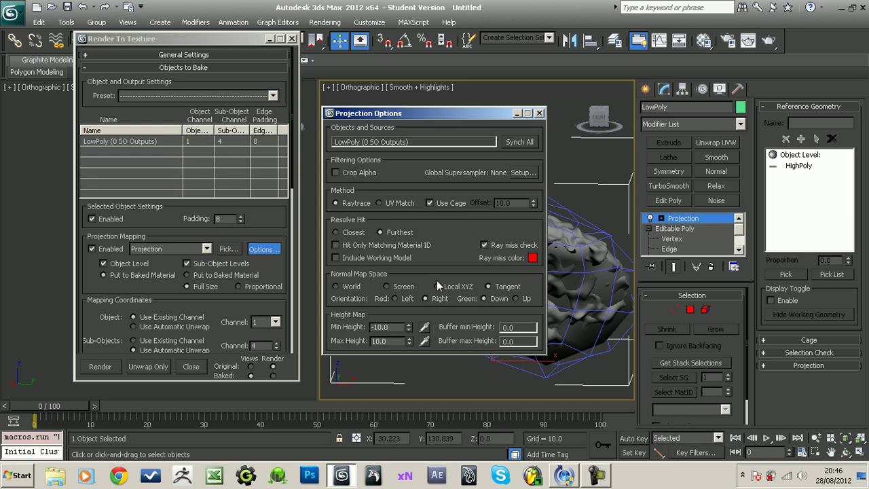
click(539, 112)
Step: Tighten the Projection modifier's cage around the rock with an Auto-Wrap tolerance of 0.311 and Always Update enabled
click(661, 218)
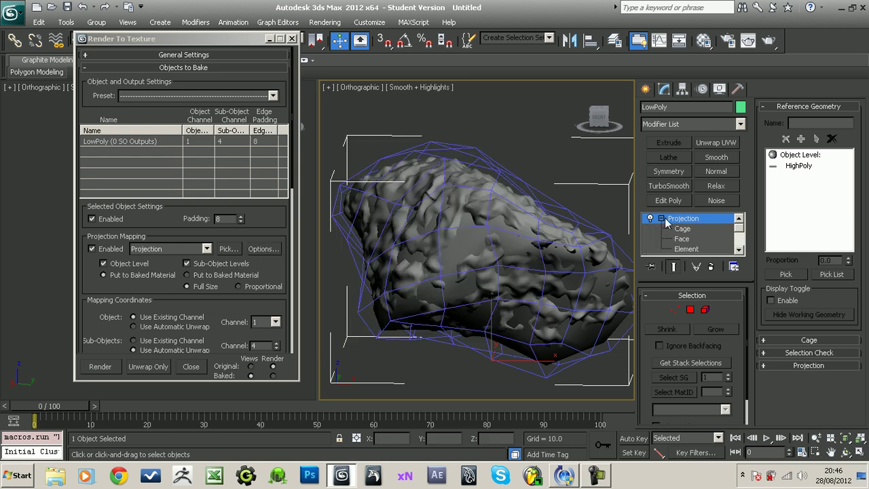
click(684, 229)
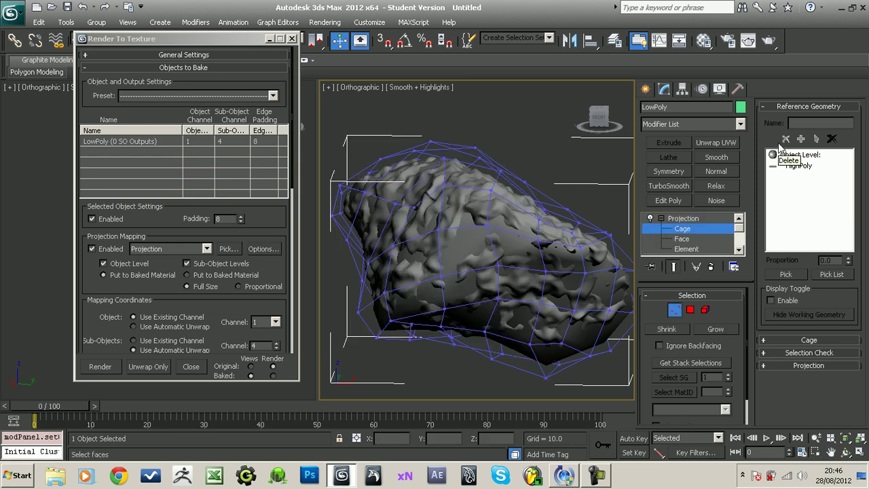
click(826, 336)
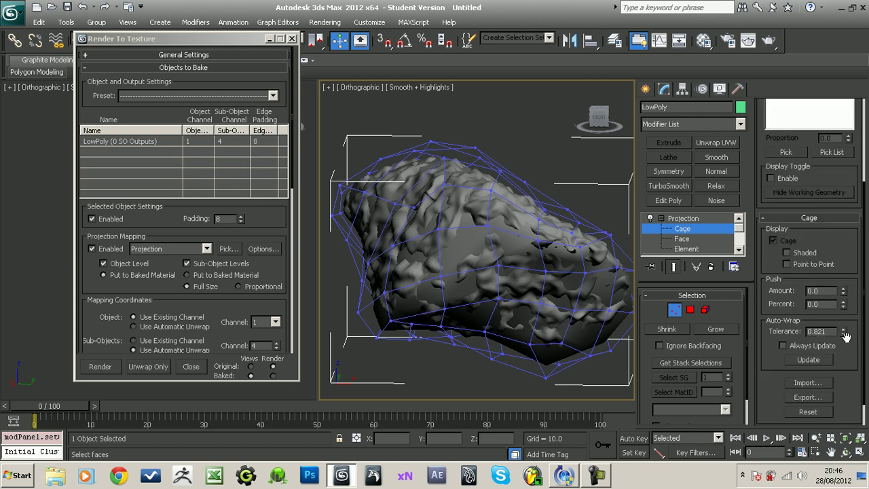
mouse_move(846, 333)
mouse_down()
mouse_move(848, 346)
mouse_move(846, 330)
mouse_up()
click(783, 348)
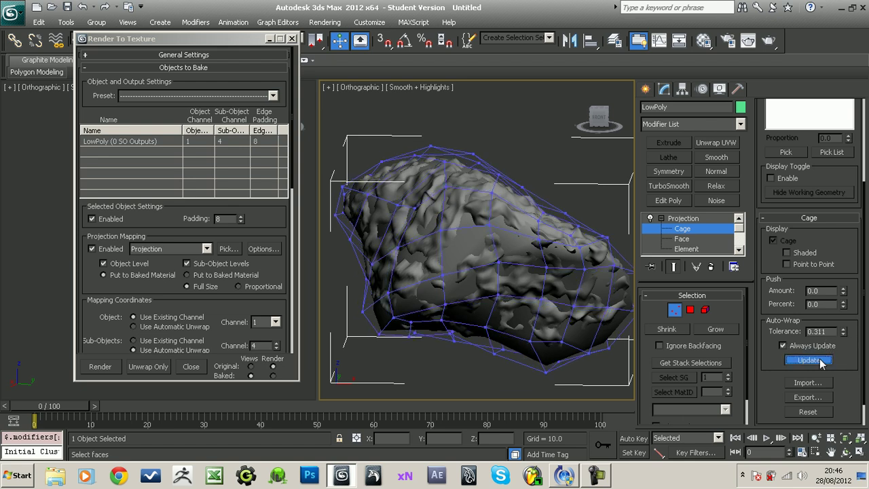
alt+middle_drag(445, 235, 153, 277)
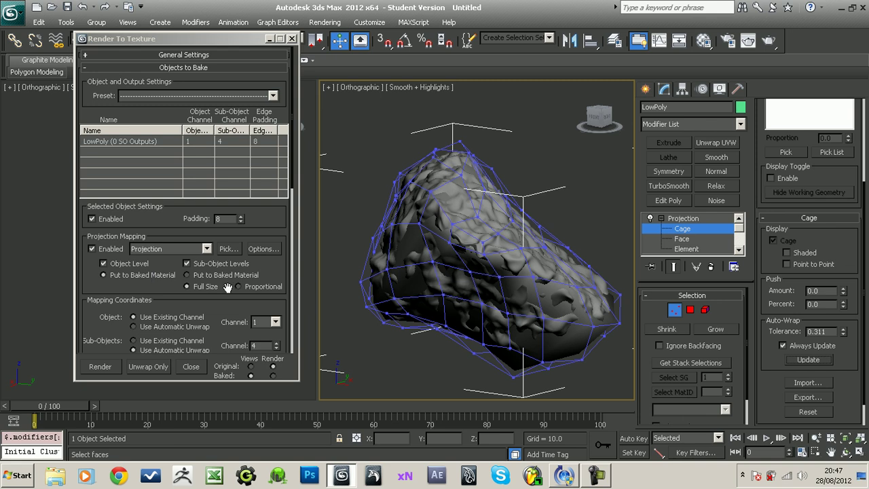
Step: Add a CompleteMap texture element to the LowPoly bake output
scroll(231, 258, down, 3)
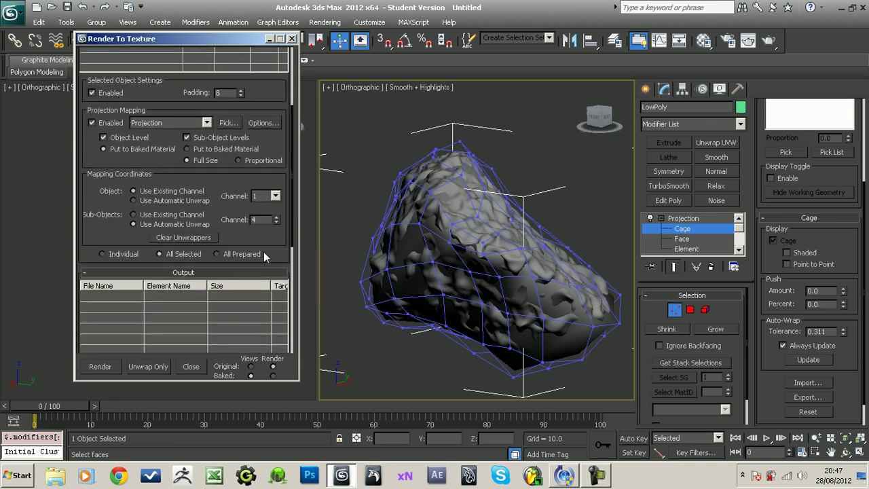
drag(265, 254, 277, 168)
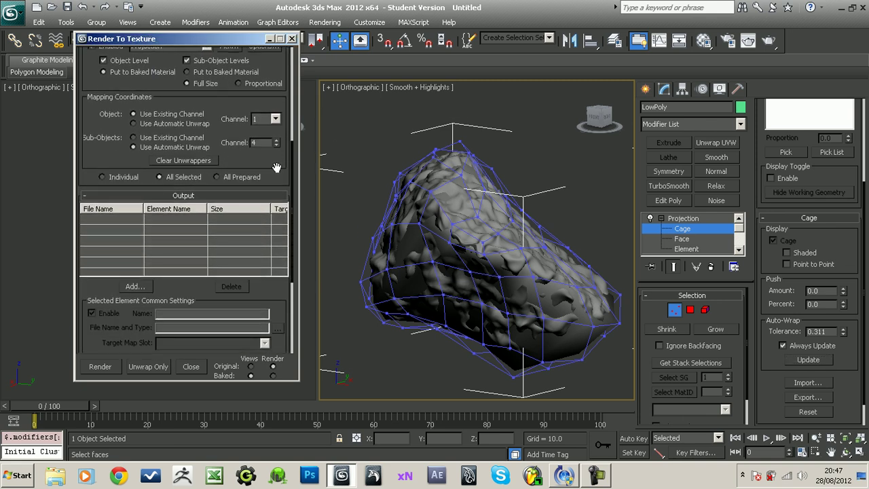
click(133, 286)
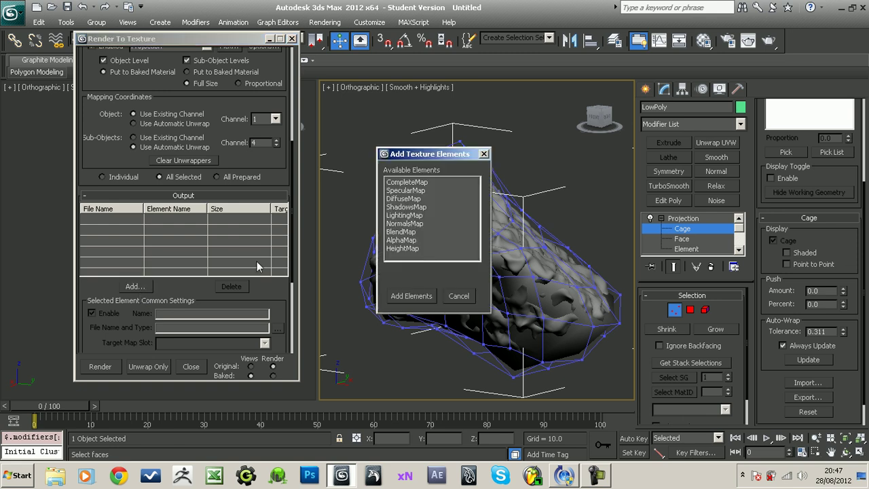
click(426, 182)
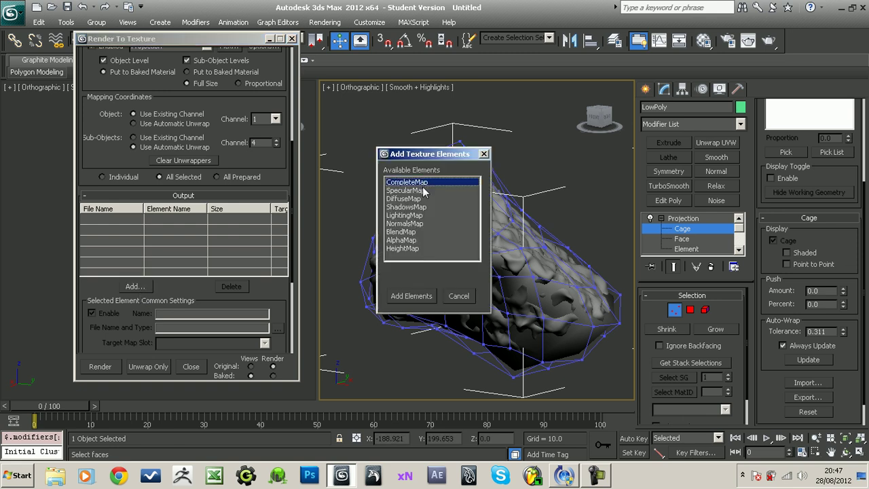
click(427, 300)
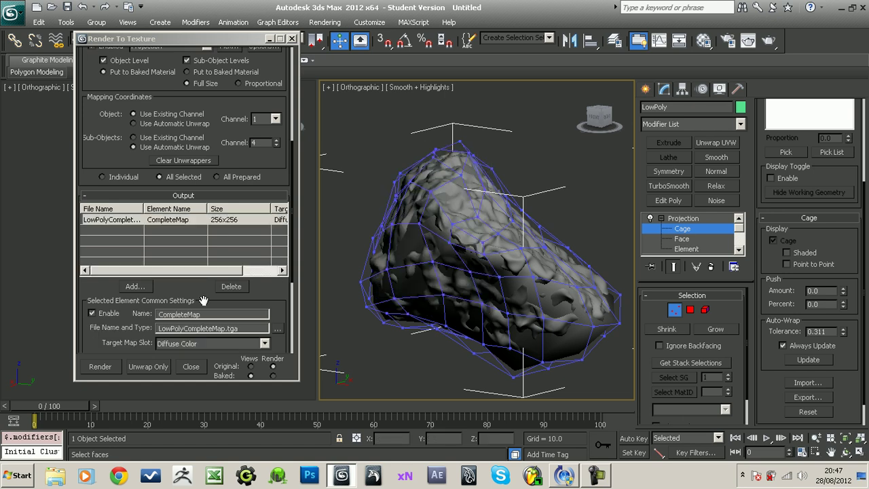
Step: Choose the Desktop as the save location for the CompleteMap file and PNG as its format
drag(262, 299, 275, 237)
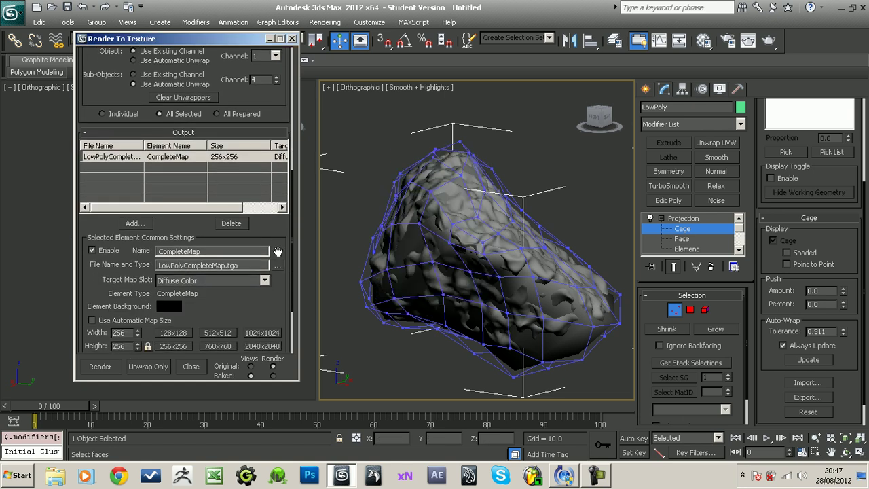
click(278, 265)
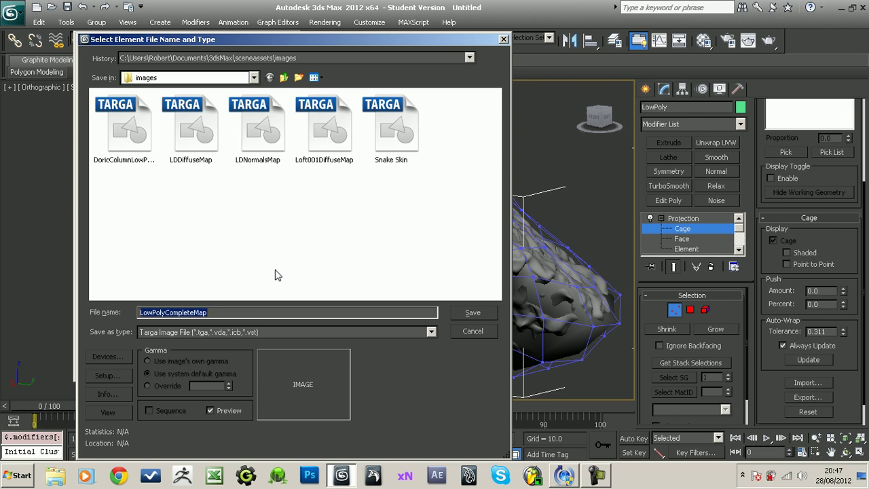
click(254, 77)
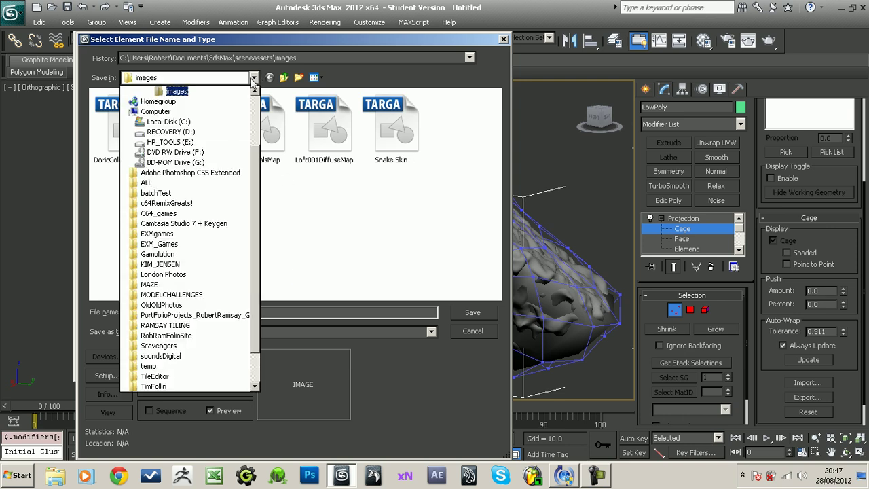
scroll(170, 162, up, 3)
click(151, 89)
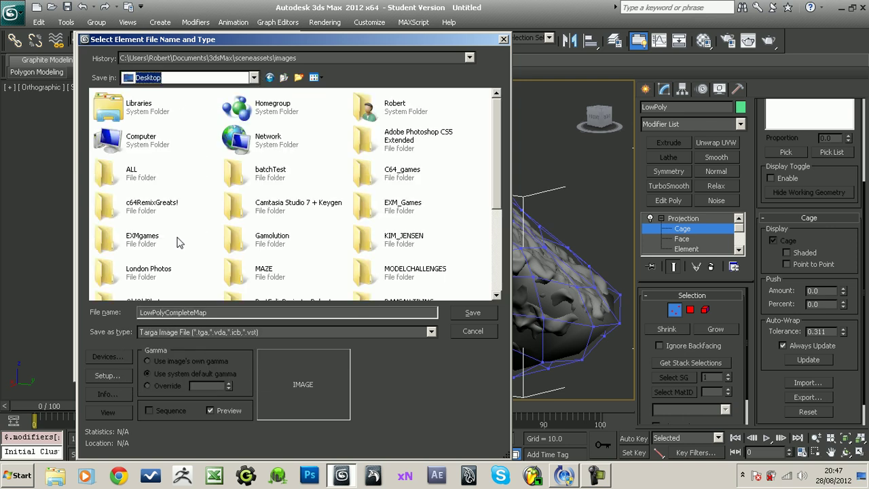
click(249, 335)
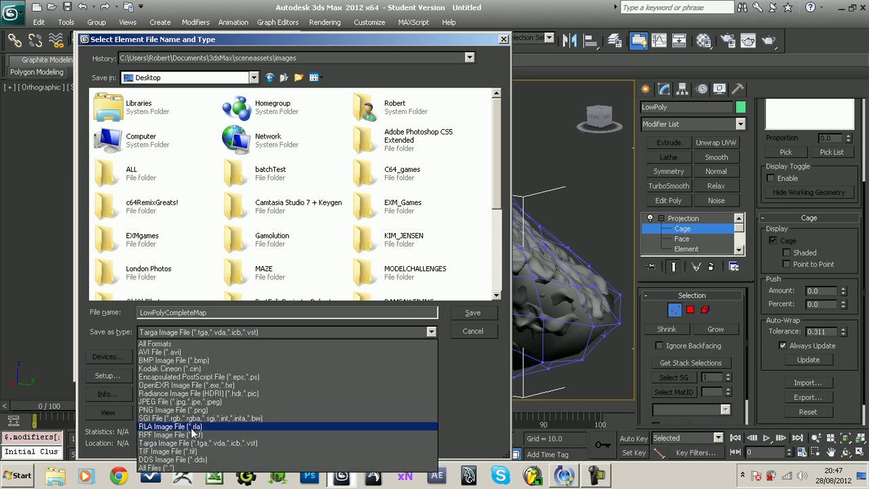
click(202, 410)
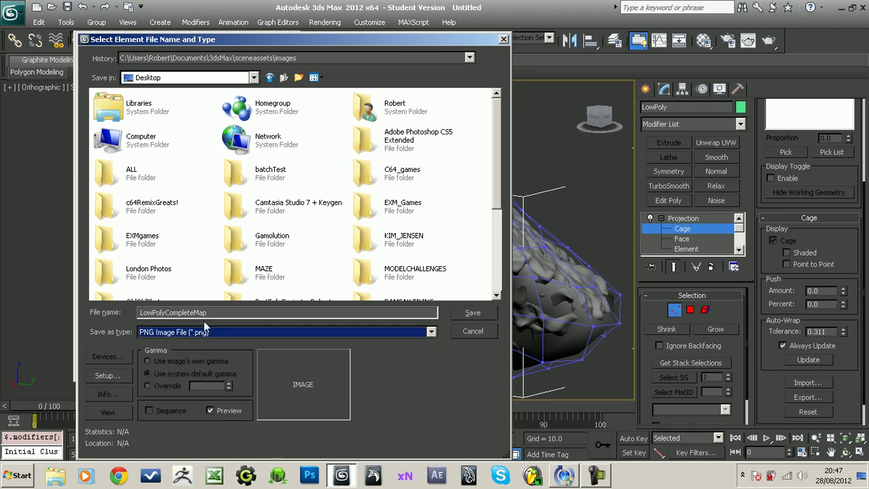
Step: Name the output file RockNormal and save it with the RGB 24 bit PNG colour setting
drag(216, 312, 171, 312)
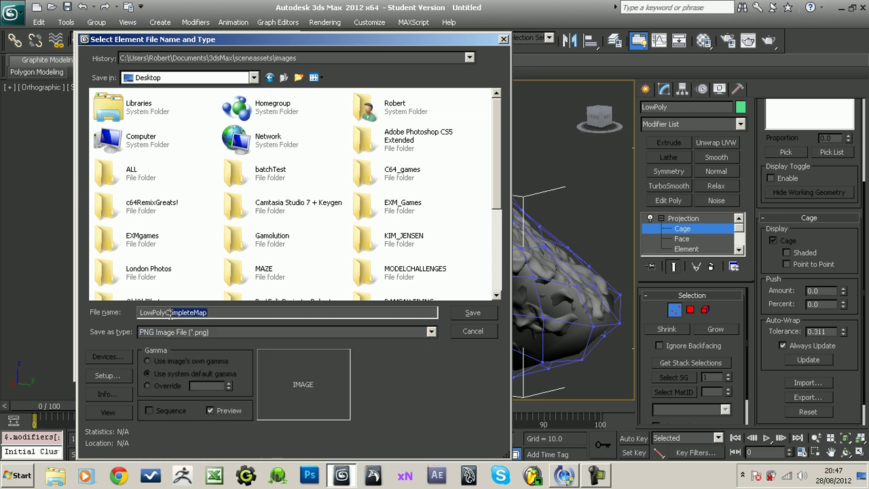
key(BackSpace)
key(BackSpace)
key(BackSpace)
key(BackSpace)
key(BackSpace)
key(BackSpace)
key(BackSpace)
key(BackSpace)
text(RockNormal)
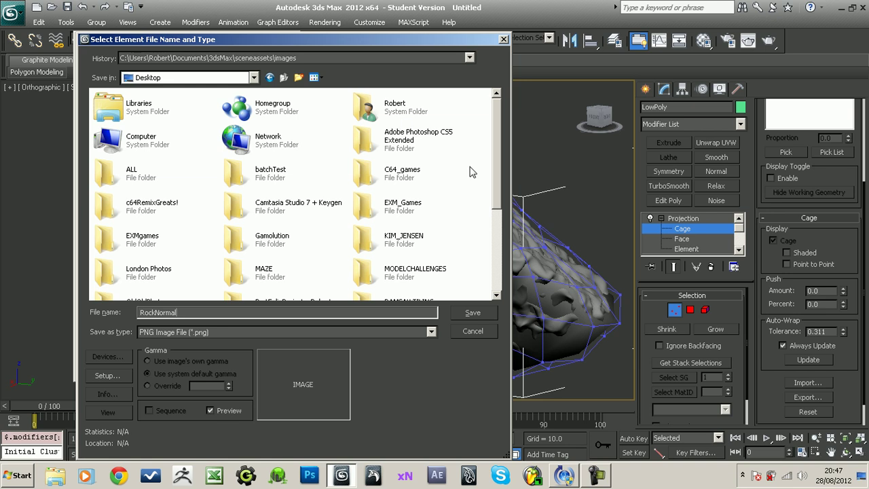
click(474, 316)
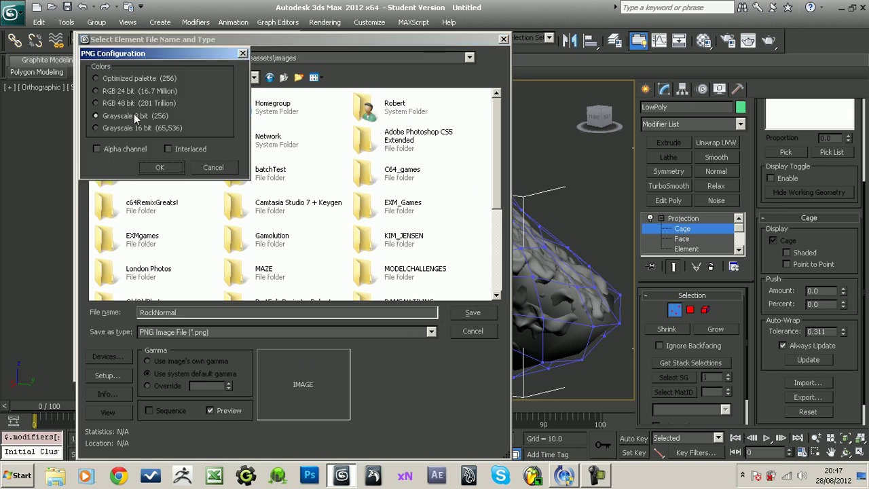
click(96, 90)
click(160, 168)
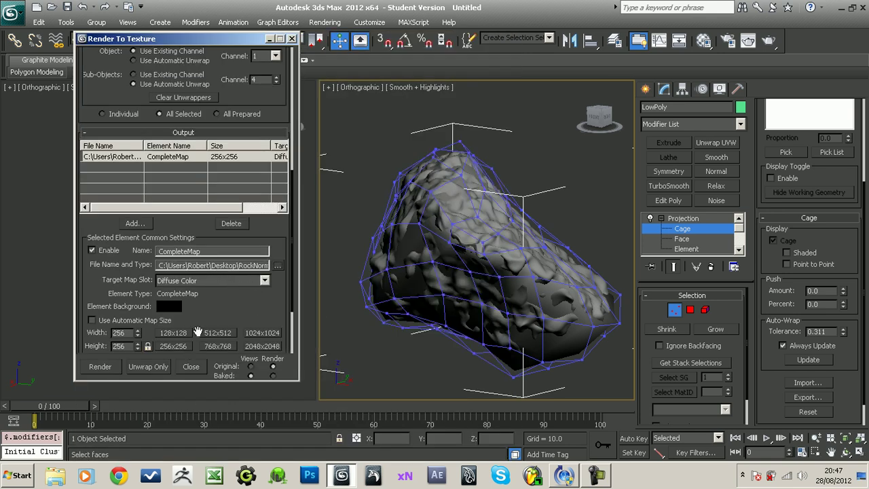
Step: Set the CompleteMap output size to 512x512 and render the LowPoly bake
scroll(208, 314, down, 1)
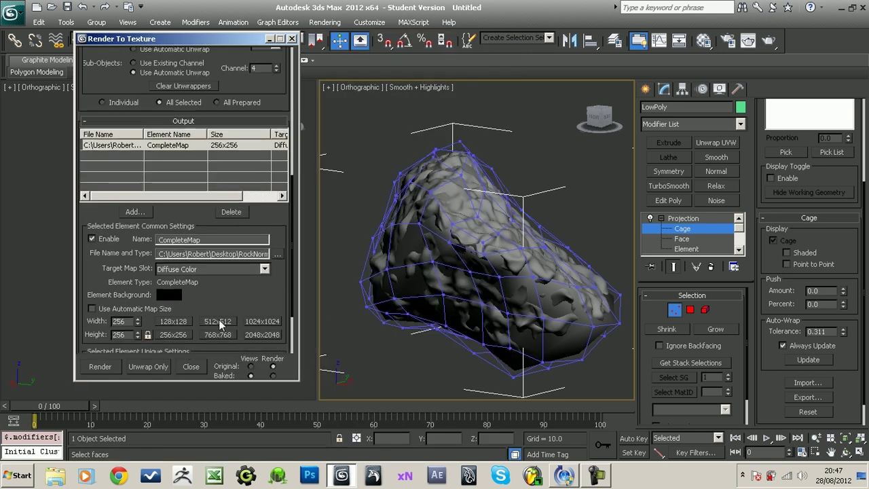
click(217, 321)
scroll(255, 331, up, 3)
scroll(264, 182, up, 2)
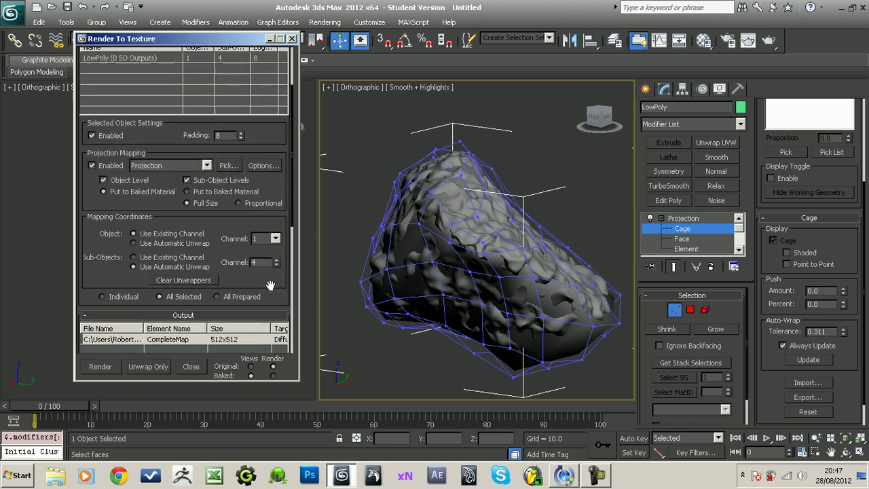
drag(264, 243, 283, 135)
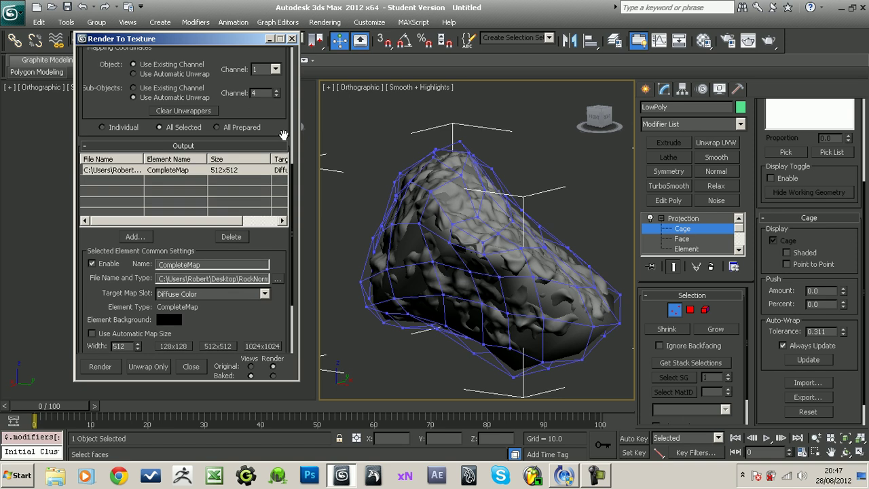
click(100, 367)
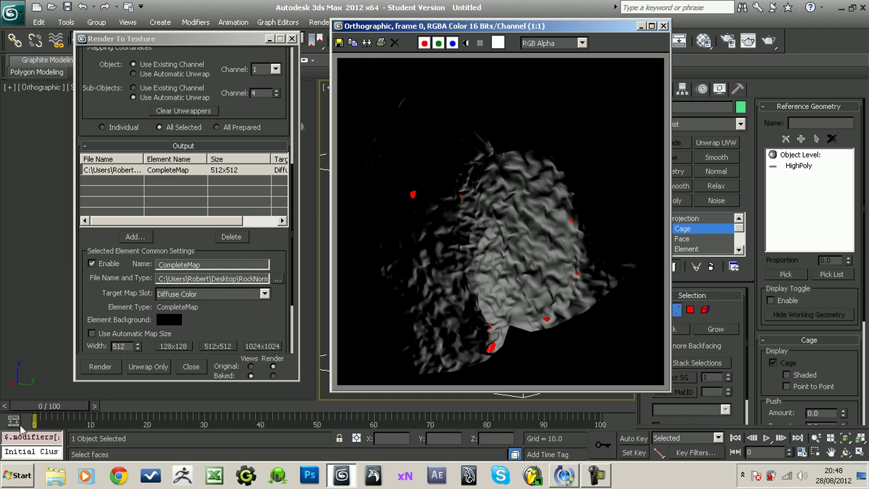
Step: View the baked RockNormal image from the Desktop folder, and close the image, folder, render and Render To Texture windows
click(21, 478)
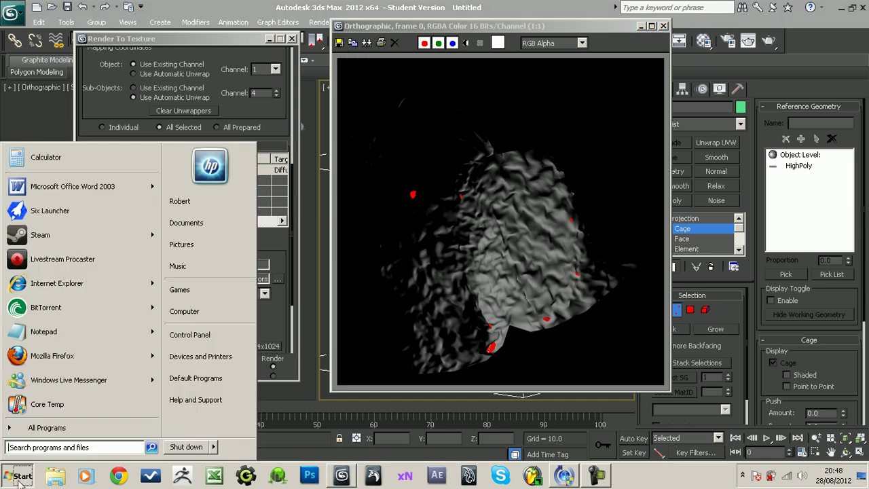
click(55, 475)
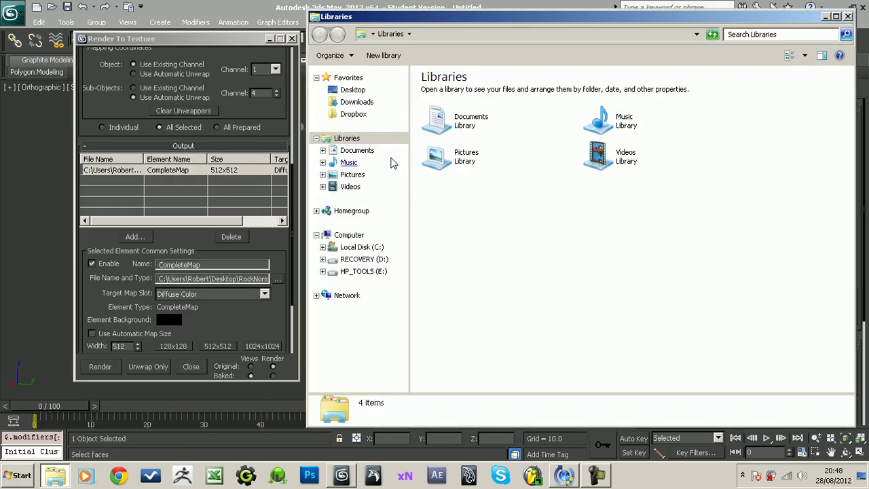
click(373, 90)
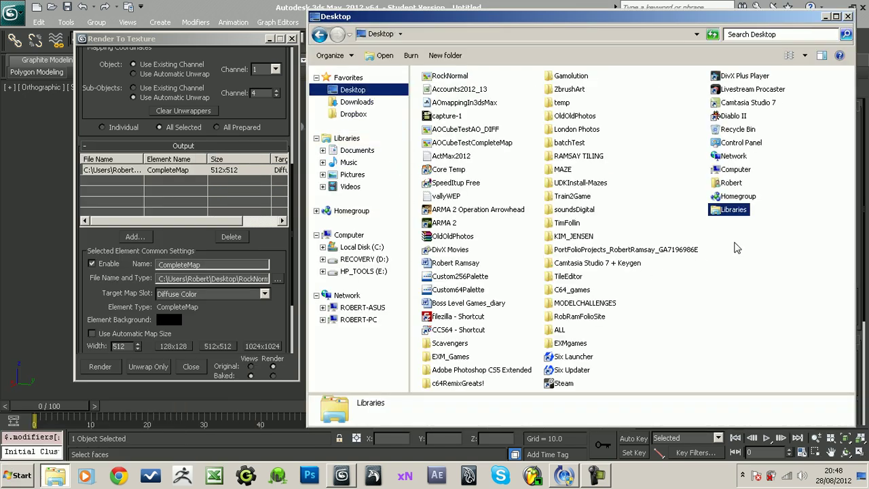
click(738, 298)
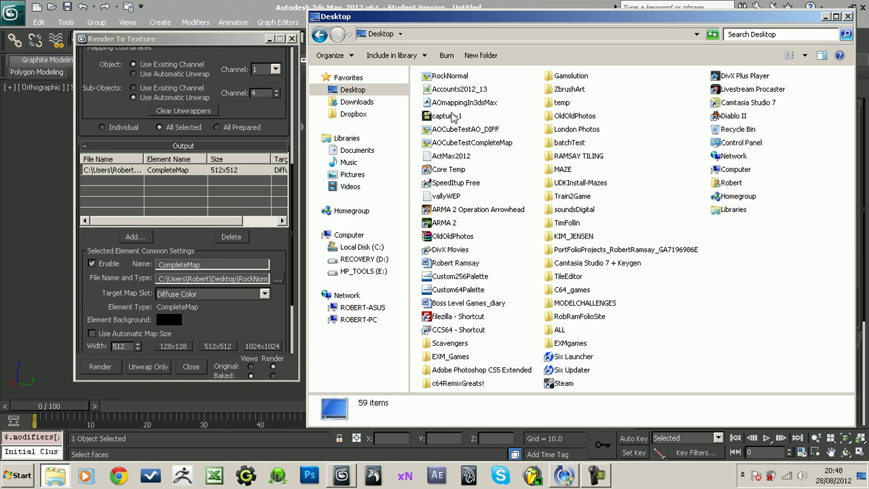
double_click(452, 77)
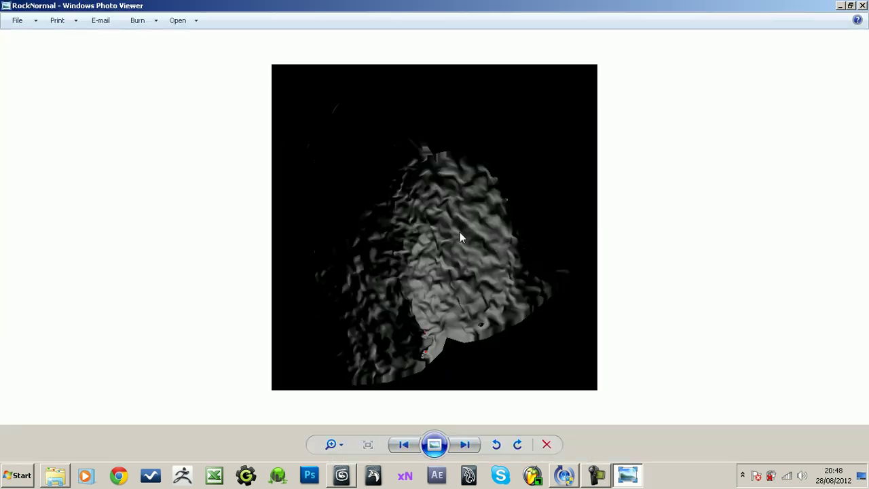
click(861, 5)
click(848, 17)
click(663, 26)
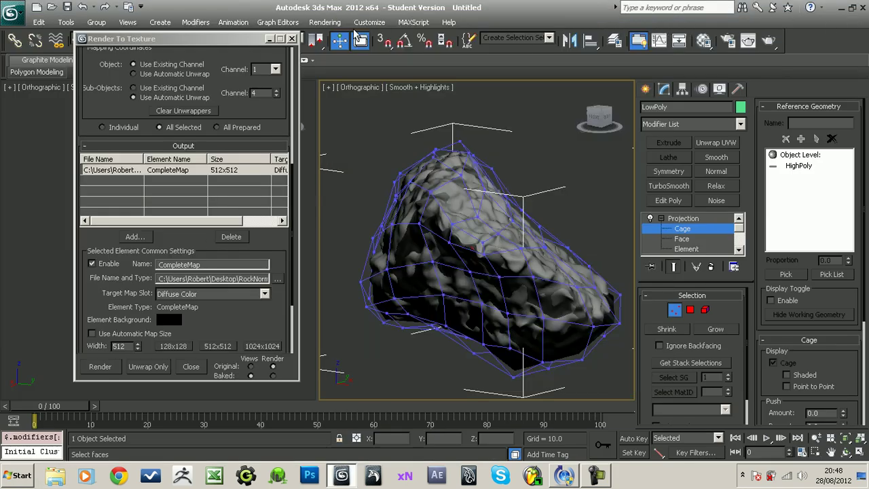
click(292, 39)
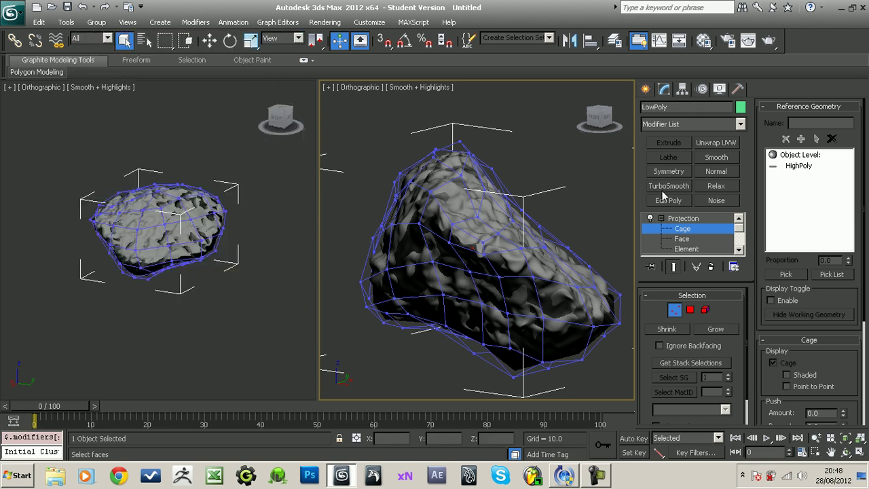
Step: Leave the Projection cage level and place a standard Skylight on the ground beside the rock
click(683, 218)
click(646, 91)
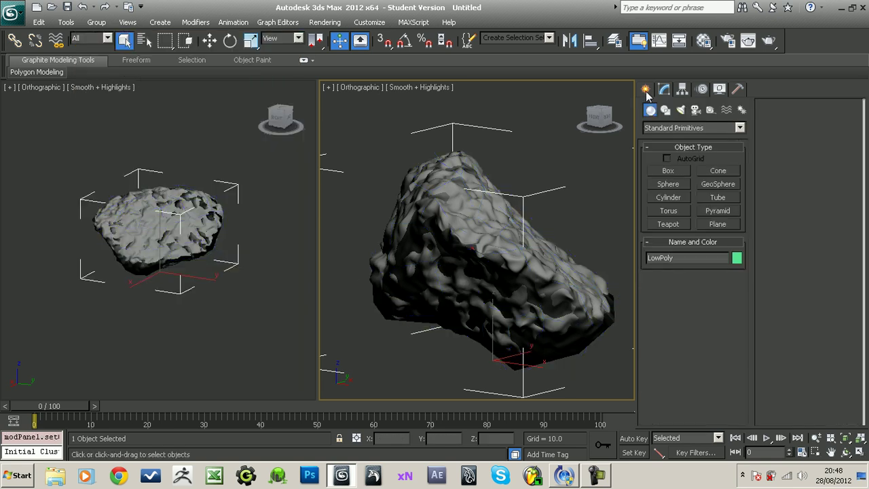
click(679, 112)
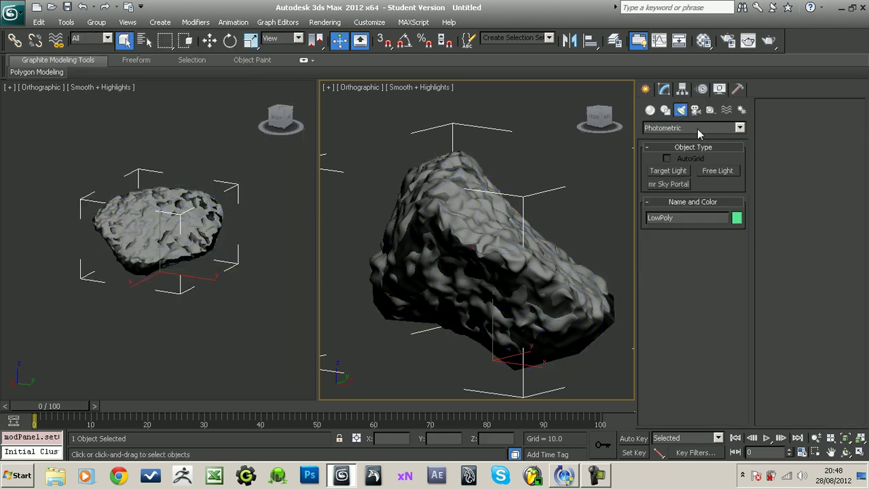
click(700, 130)
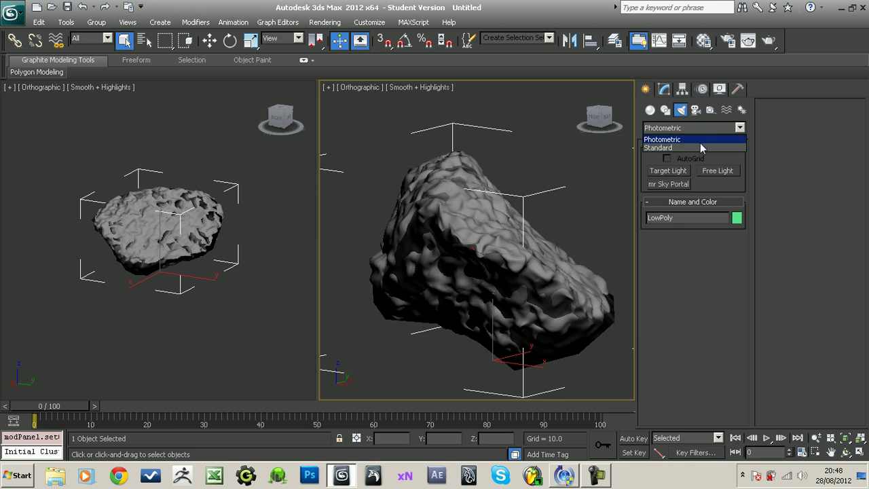
click(700, 144)
click(729, 198)
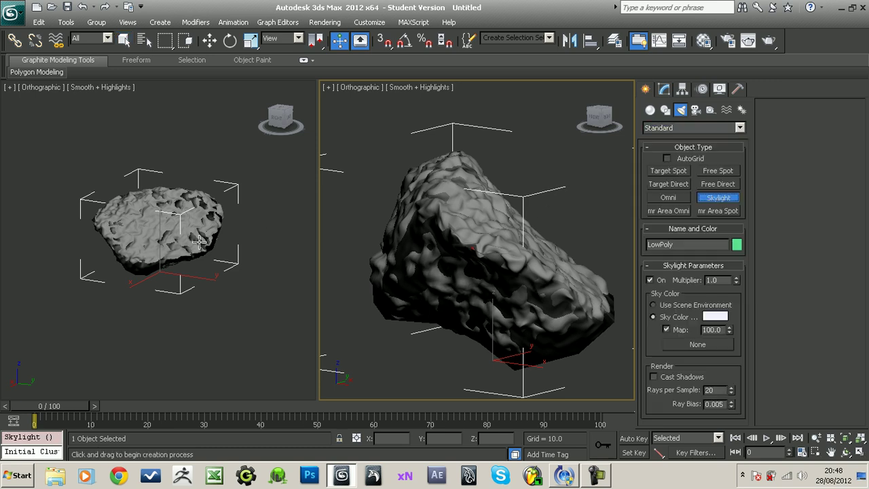
alt+middle_drag(249, 237, 249, 320)
click(258, 283)
alt+middle_drag(297, 285, 276, 297)
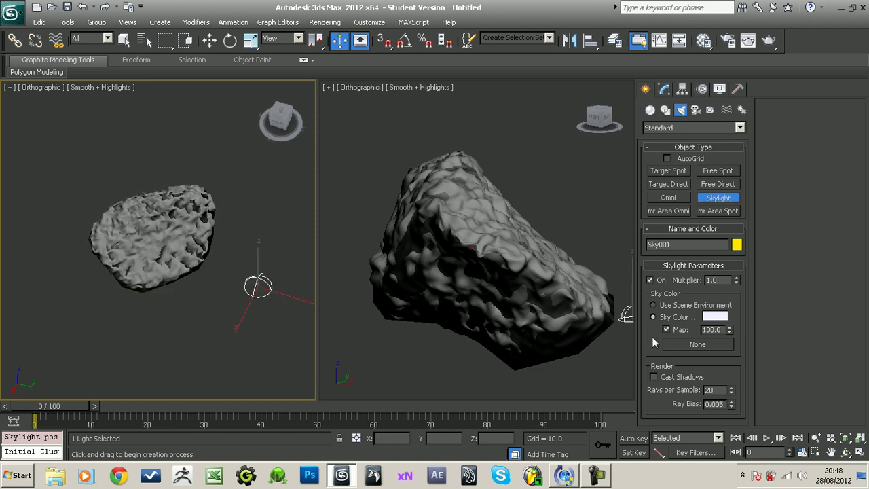
key(alt)
key(q)
right_click(409, 343)
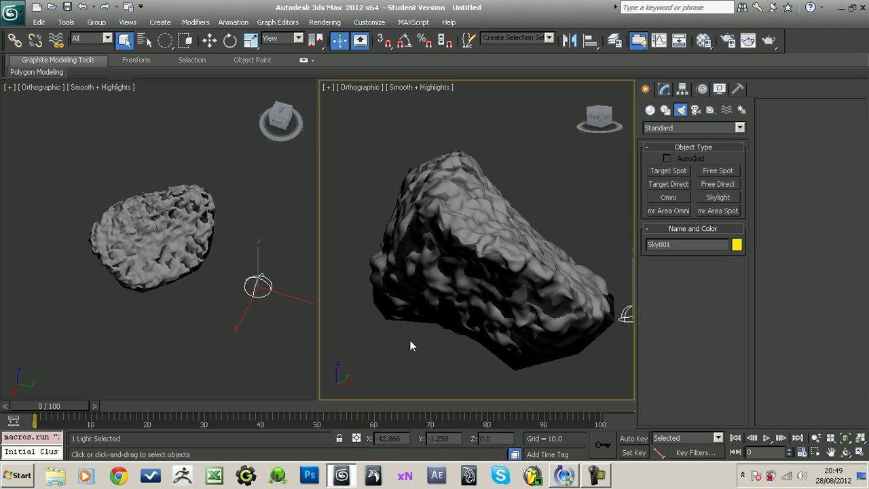
Step: Select the LowPoly rock and bake its CompleteMap again with Render To Texture, overwriting RockNormal.png
key(q)
click(495, 265)
click(664, 89)
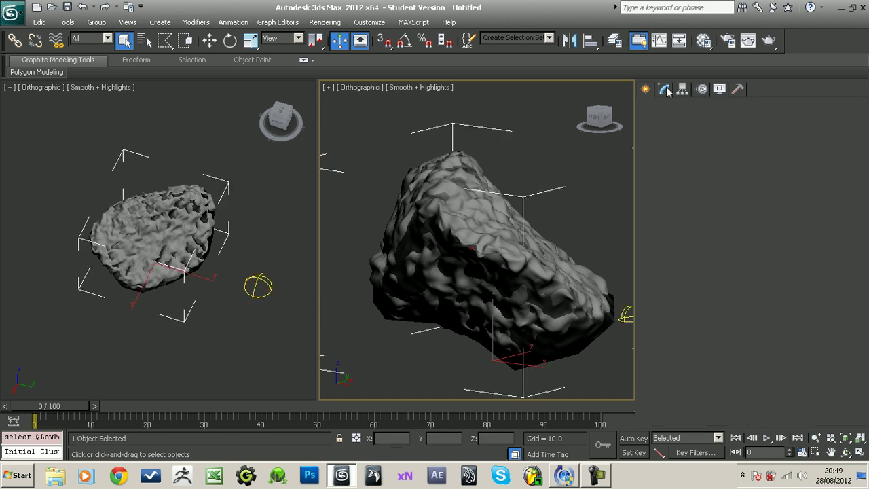
key(0)
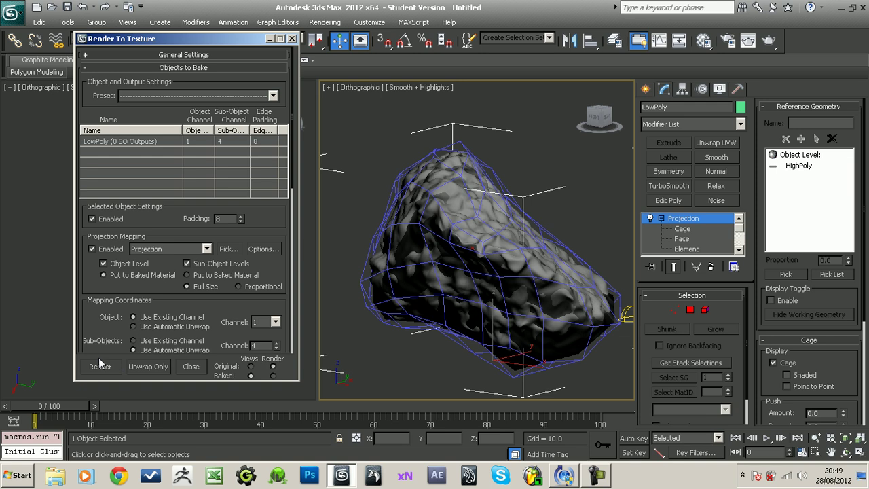
click(100, 365)
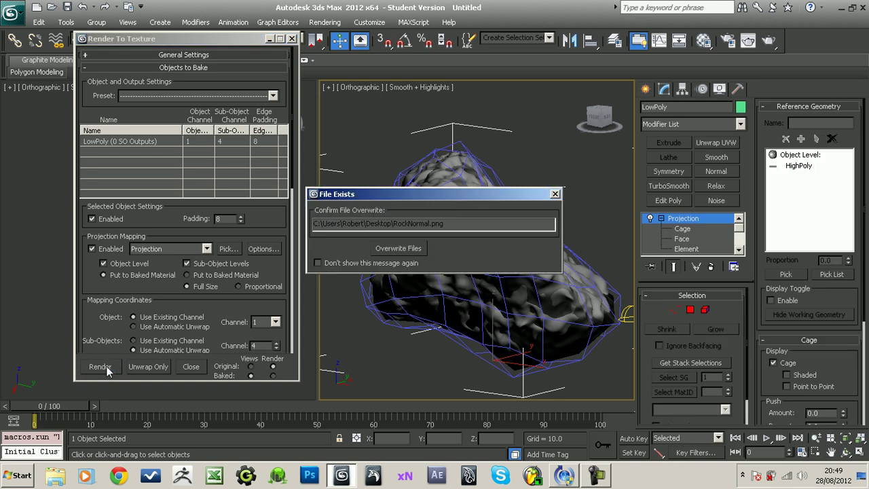
click(400, 248)
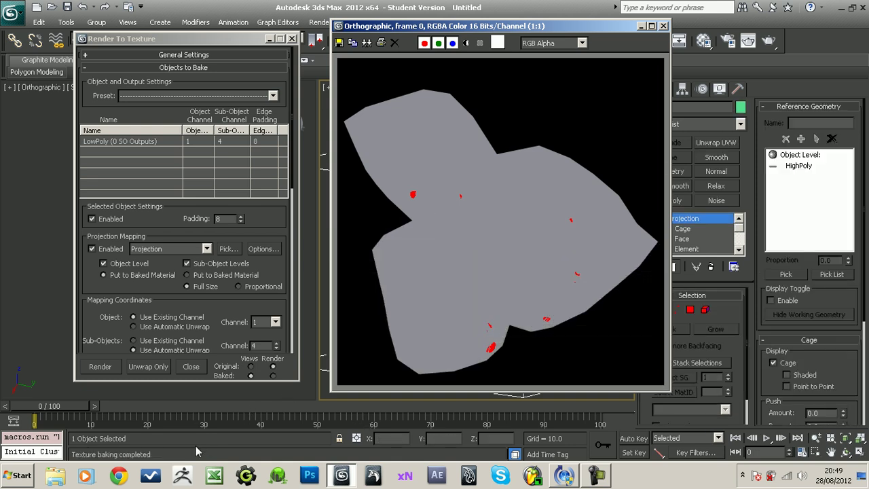
Step: Examine the re-baked RockNormal image from the Desktop folder, and close the viewer and folder windows
click(63, 477)
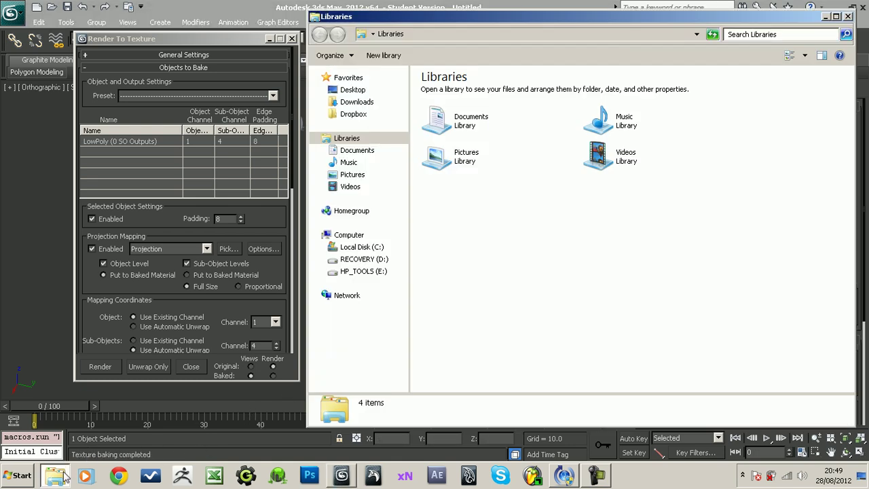
click(352, 93)
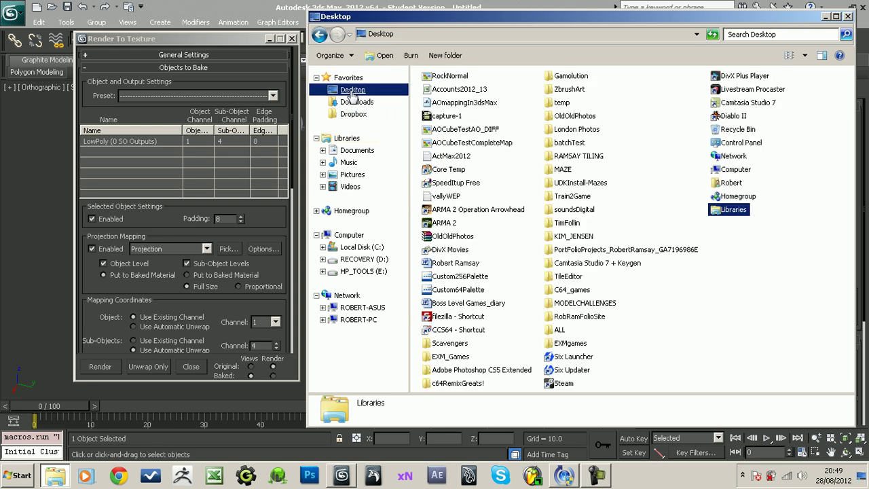
click(446, 77)
double_click(446, 77)
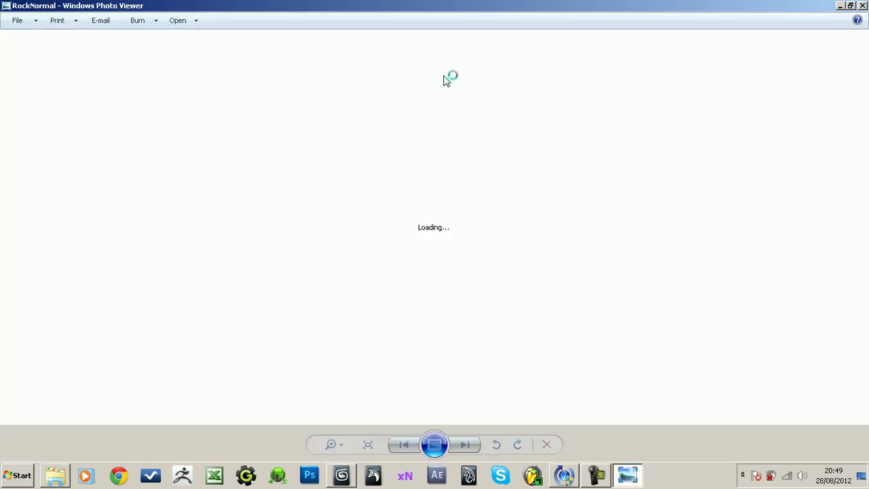
click(862, 5)
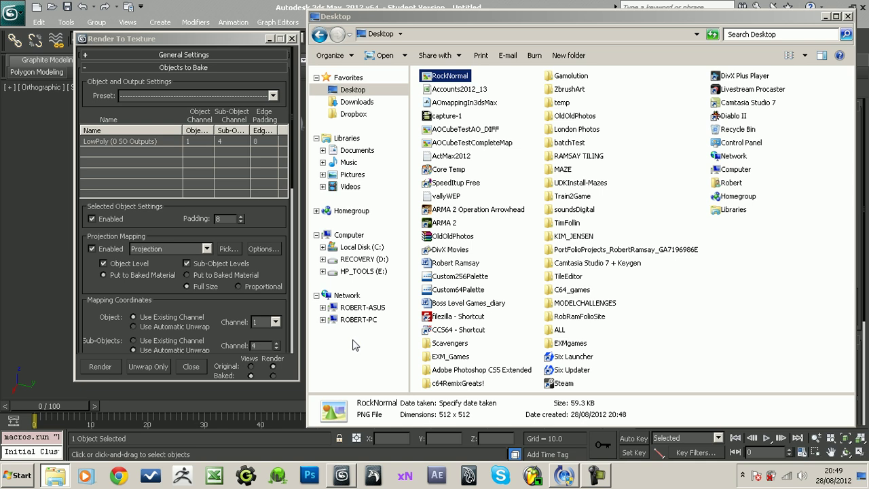
click(849, 16)
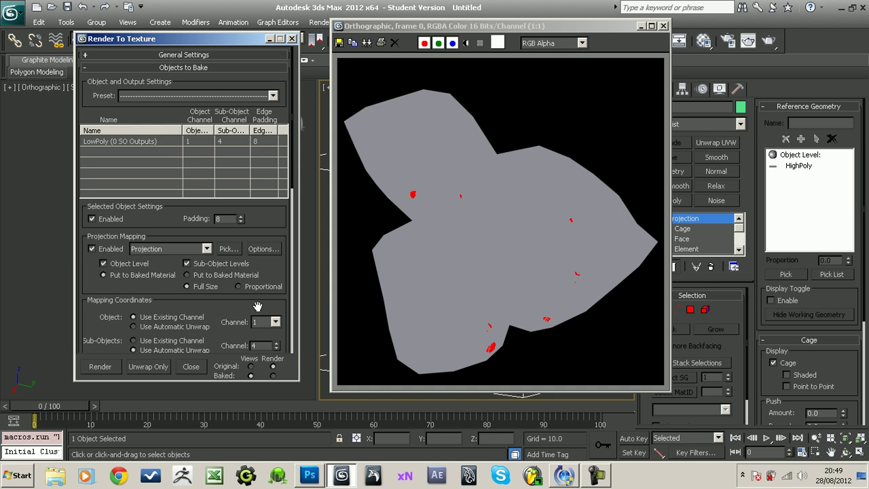
Step: Replace the CompleteMap element in the LowPoly bake output with a NormalsMap element
drag(265, 276, 286, 157)
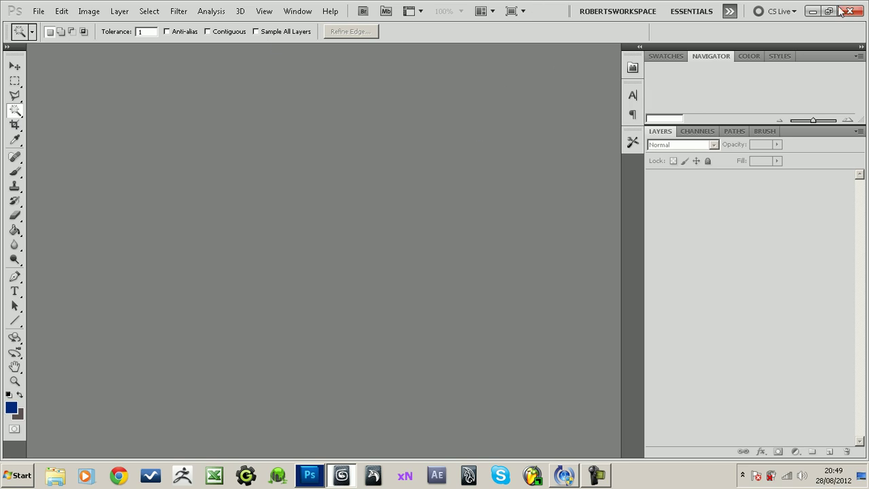
click(832, 12)
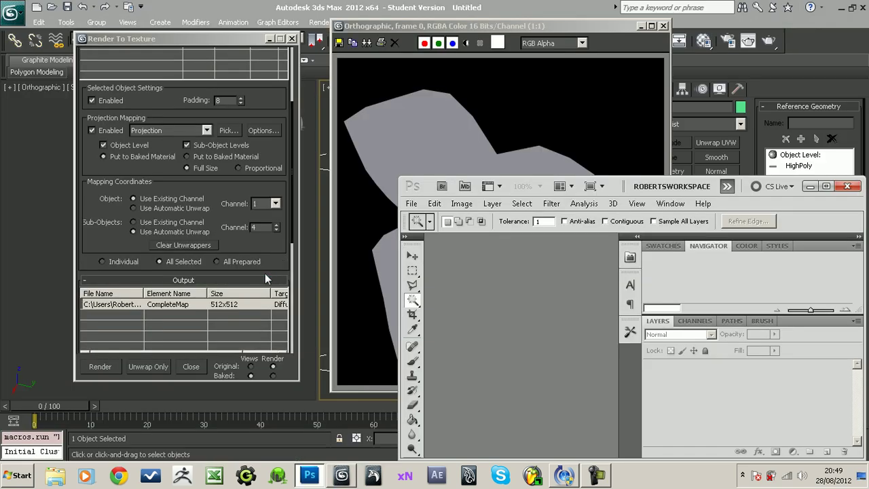
drag(139, 260, 168, 153)
click(228, 259)
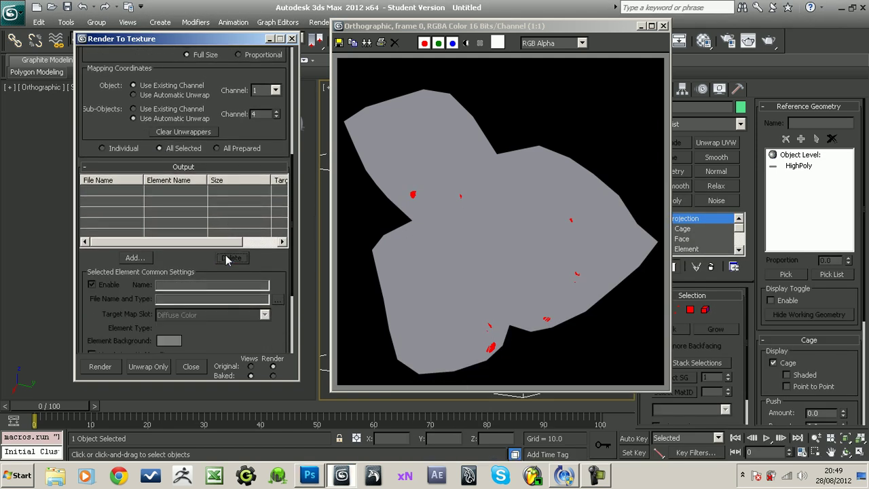
click(136, 258)
click(413, 225)
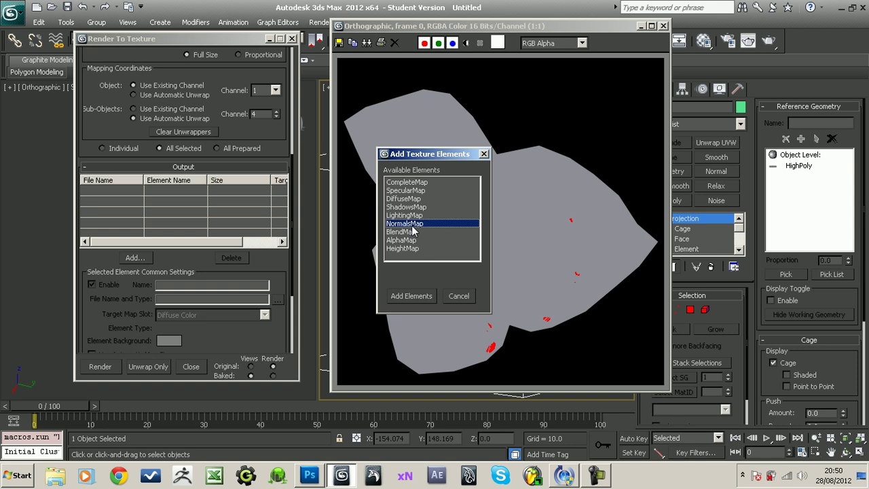
click(411, 296)
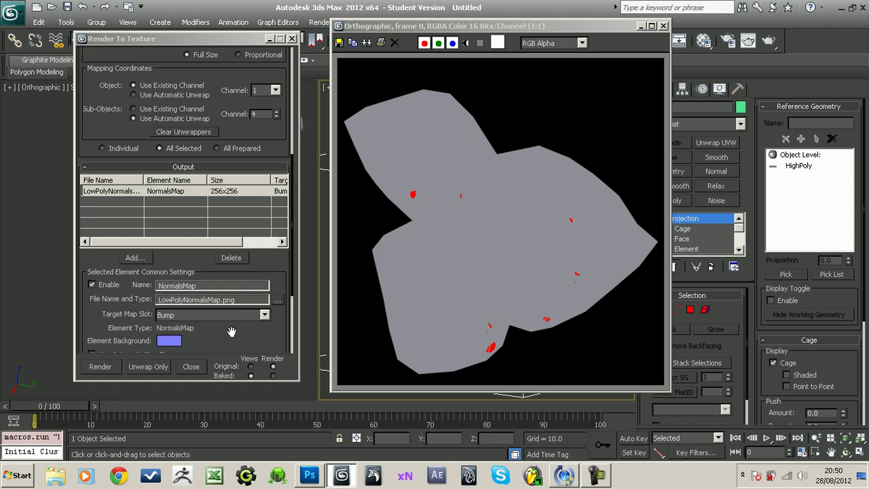
Step: Set the NormalsMap output size to 1024x1024 and render the bake
scroll(249, 328, down, 4)
click(257, 299)
scroll(260, 277, up, 6)
drag(285, 299, 277, 251)
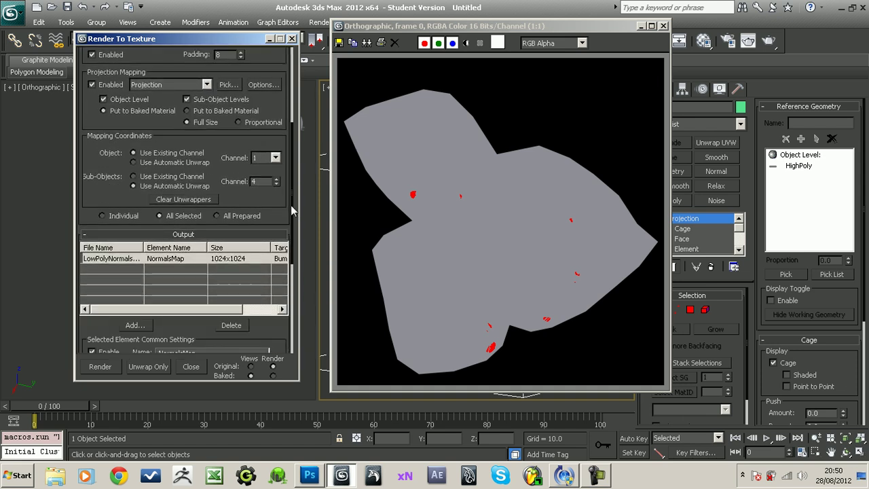
scroll(291, 202, down, 5)
click(102, 366)
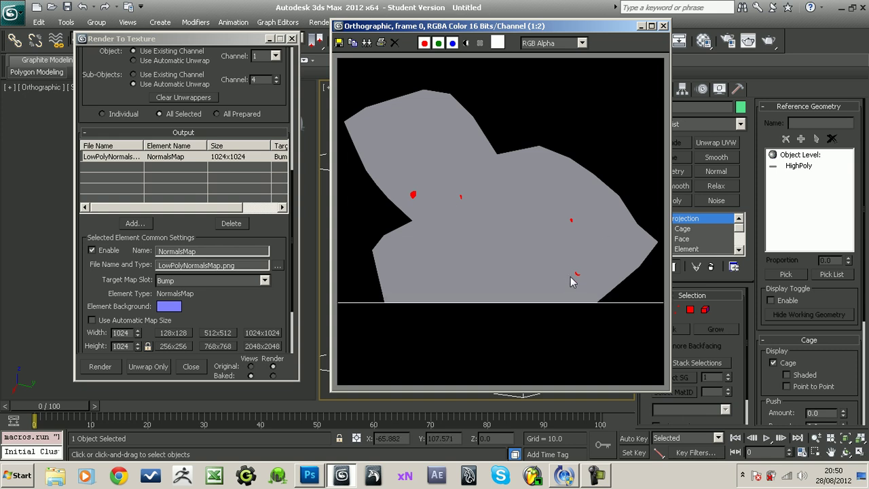
Step: Switch to Photoshop, open RockNormal.png from the Desktop to examine it, and return to 3ds Max
click(310, 479)
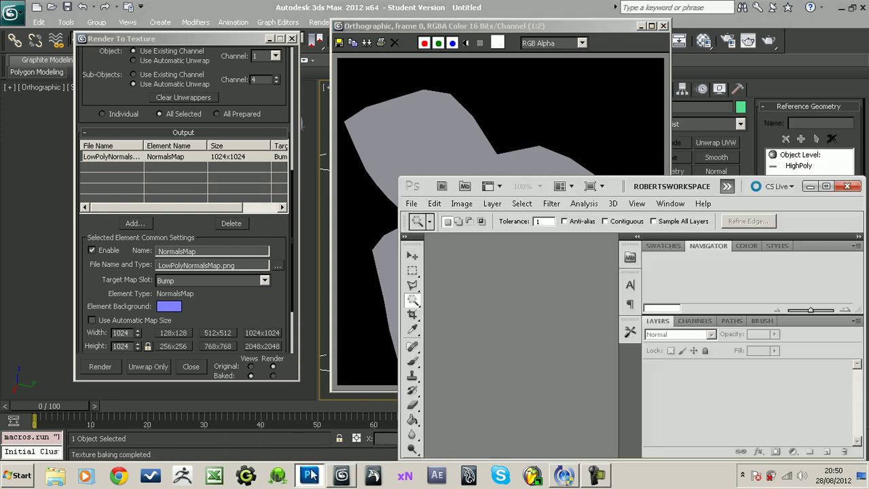
double_click(745, 193)
click(39, 10)
click(59, 36)
click(298, 112)
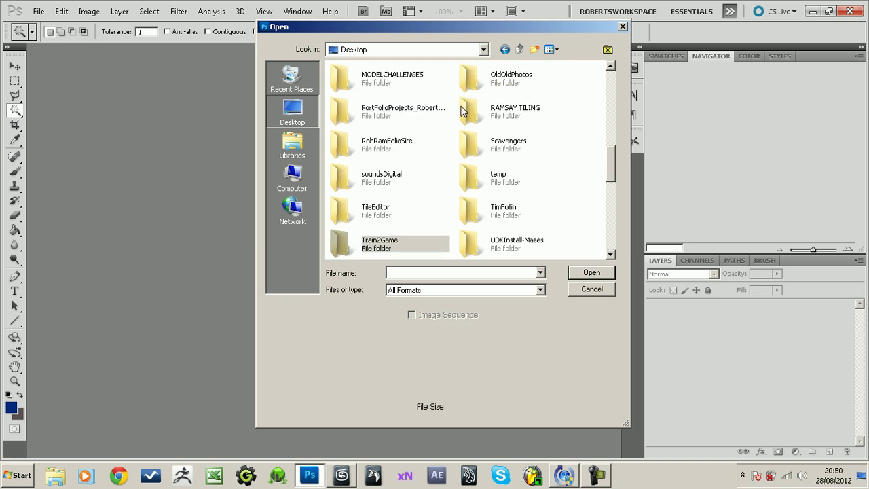
drag(614, 143, 611, 222)
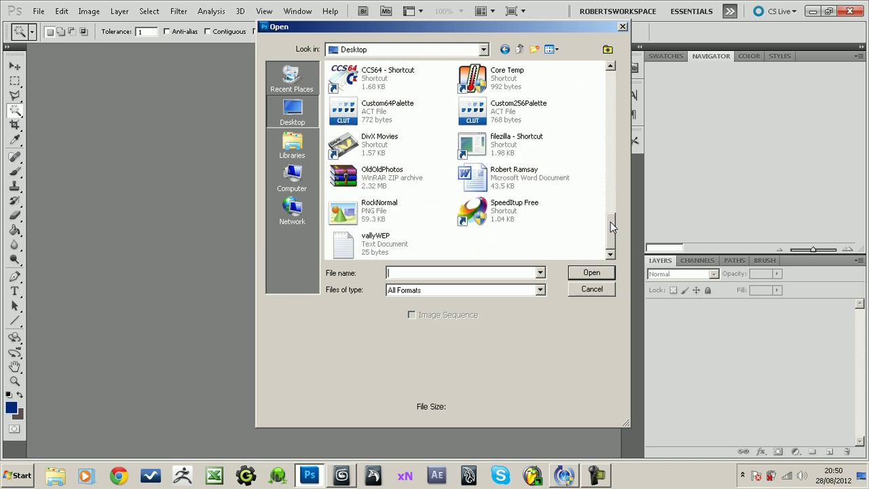
double_click(359, 211)
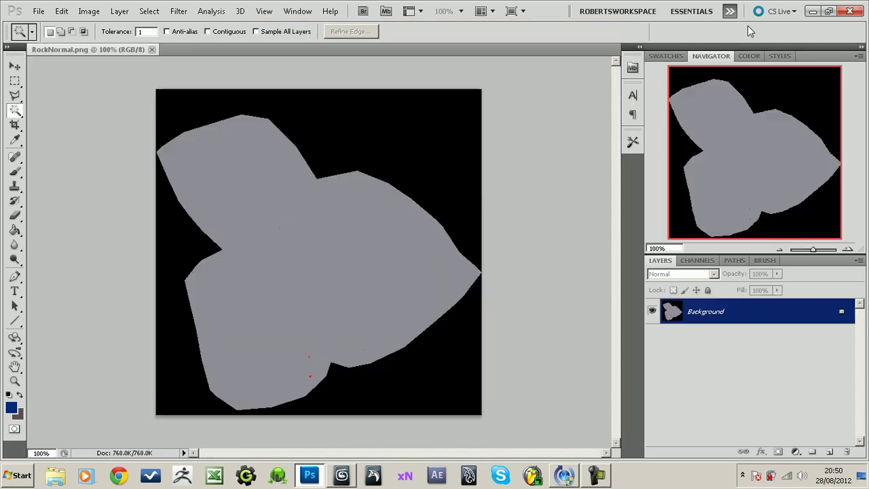
click(813, 12)
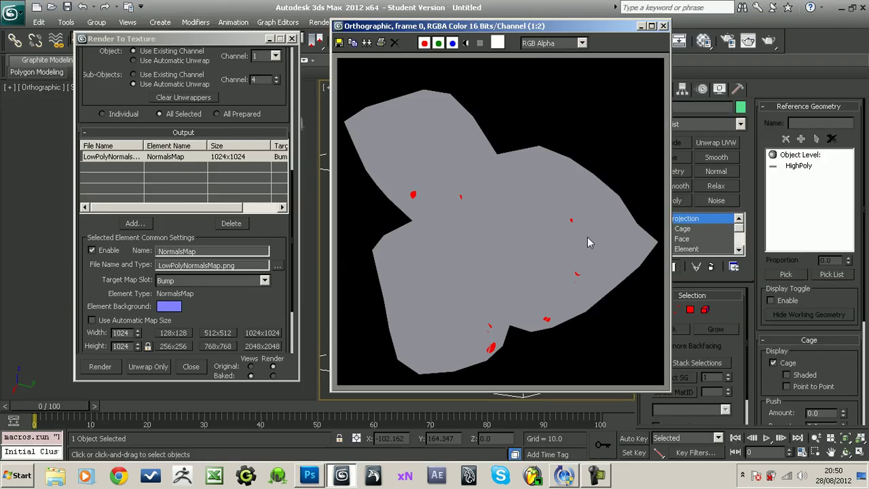
Step: Delete the existing NormalsMap element from the LowPoly bake output and add a fresh NormalsMap element
click(235, 315)
scroll(235, 314, up, 2)
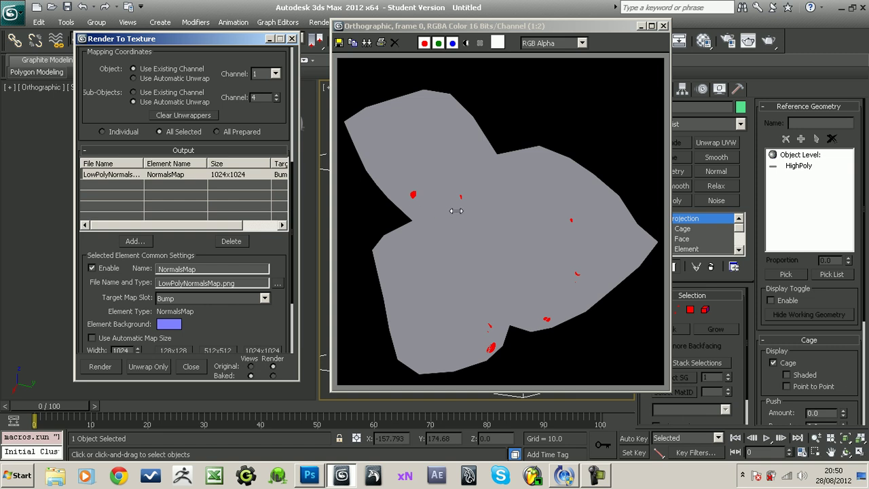
click(224, 175)
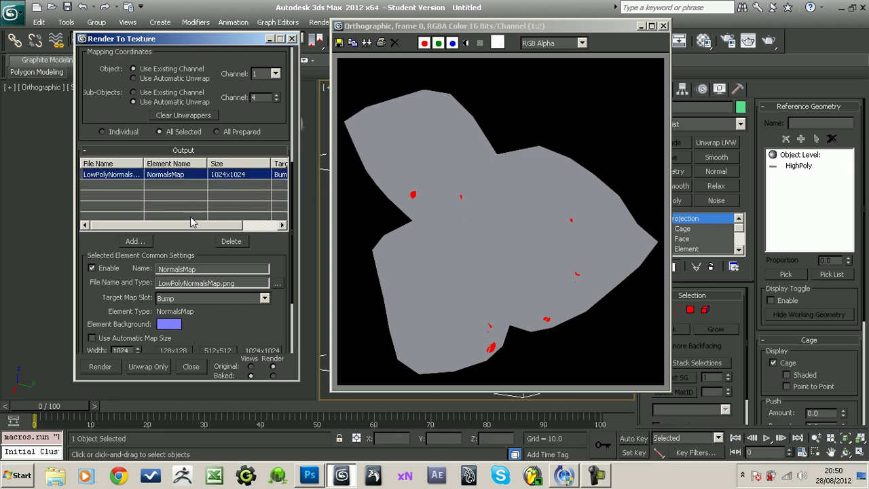
click(231, 241)
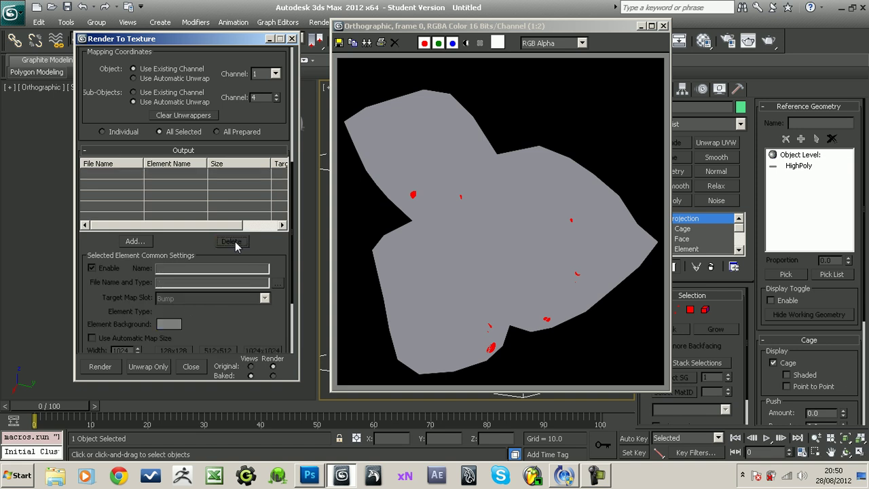
click(135, 241)
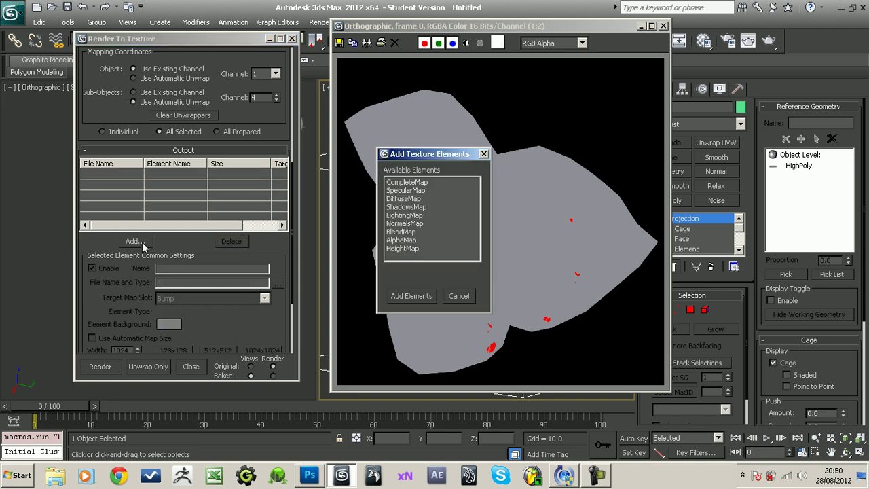
click(414, 224)
click(410, 296)
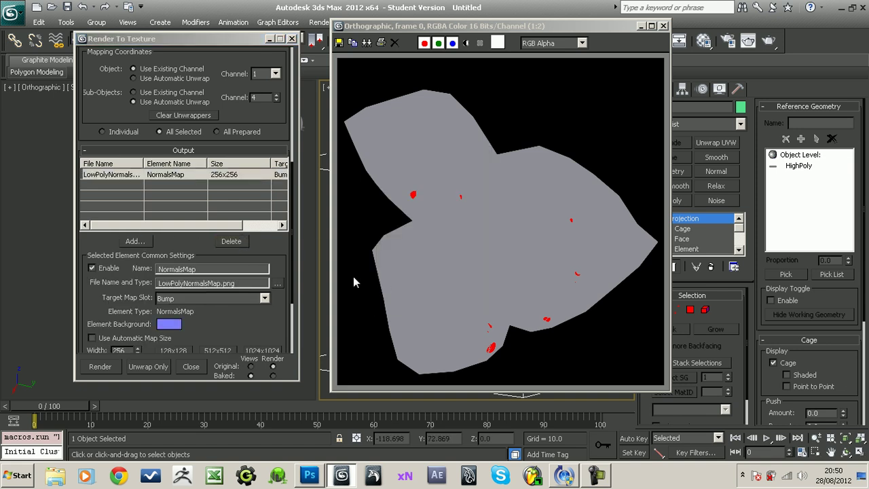
Step: Enable Output into Normal Bump for the NormalsMap element and set its size to 1024x1024
drag(250, 242, 267, 189)
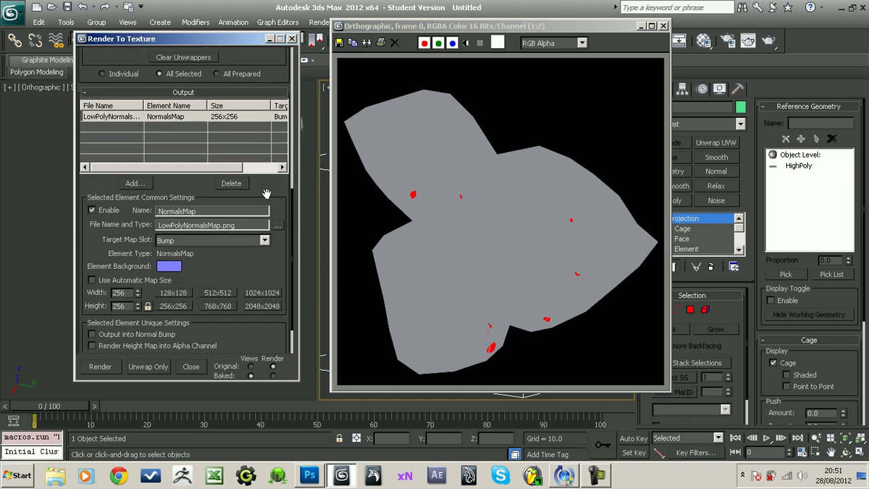
click(264, 239)
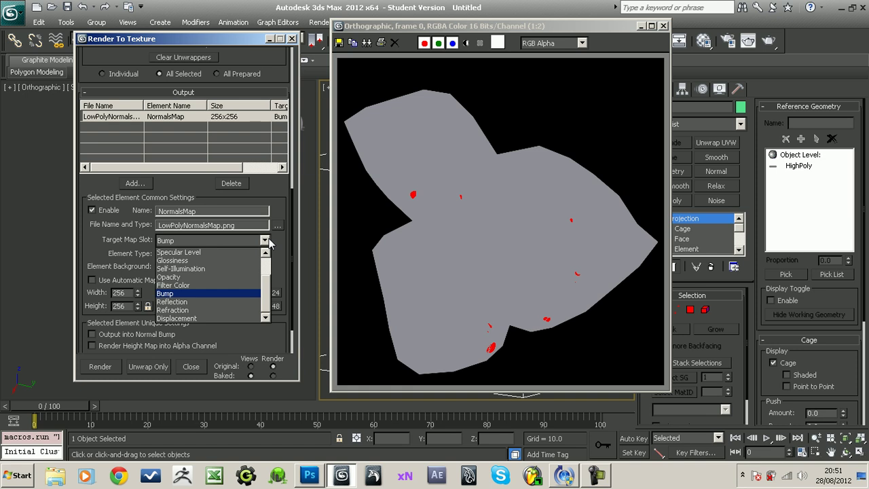
click(269, 241)
drag(228, 262, 233, 237)
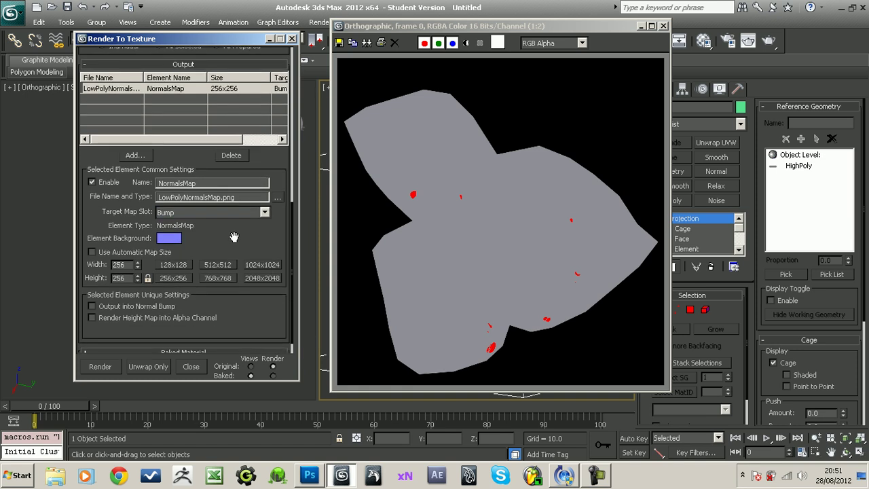
scroll(233, 237, down, 1)
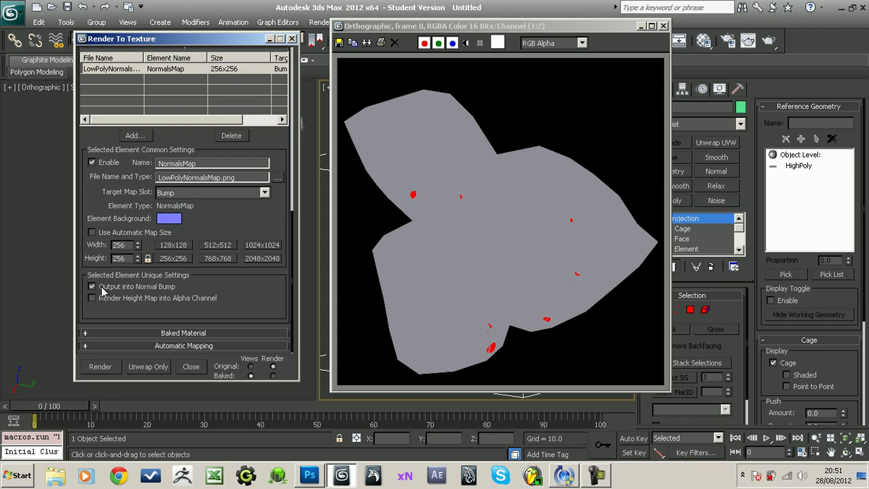
scroll(239, 268, up, 1)
click(260, 260)
Step: Check the projection mapping and mapping coordinate settings, and bake the NormalsMap, overwriting LowPolyNormalsMap.png
scroll(245, 248, up, 1)
drag(245, 247, 245, 336)
scroll(261, 242, up, 2)
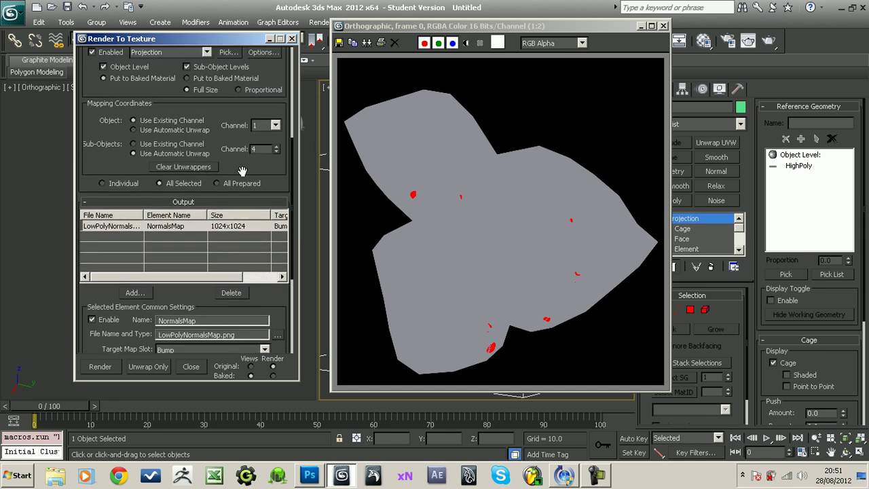
drag(234, 120, 238, 224)
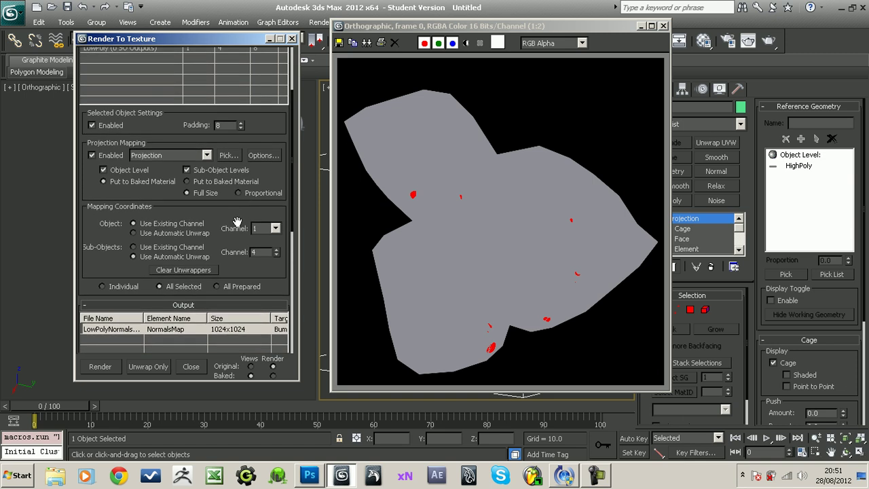
drag(167, 198, 170, 204)
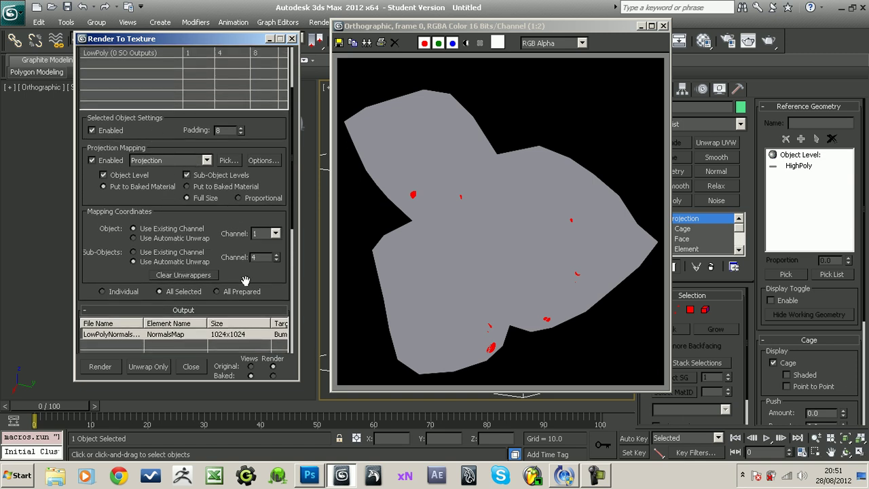
scroll(246, 280, down, 8)
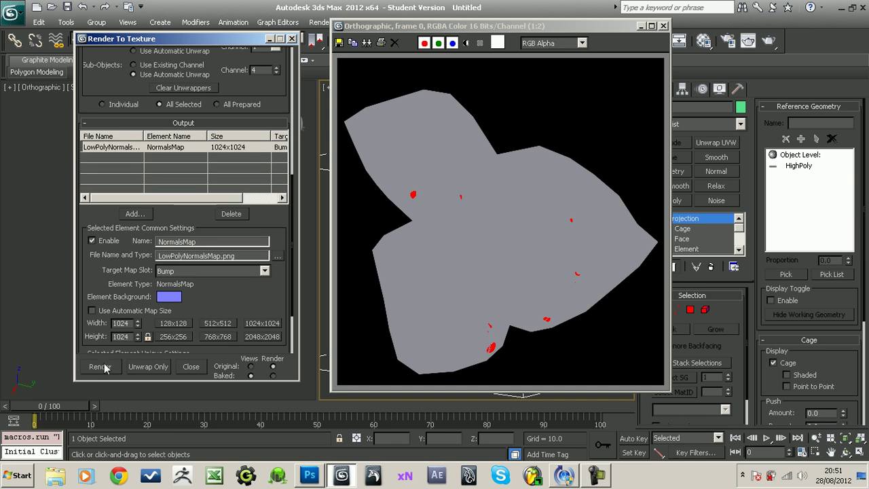
click(101, 367)
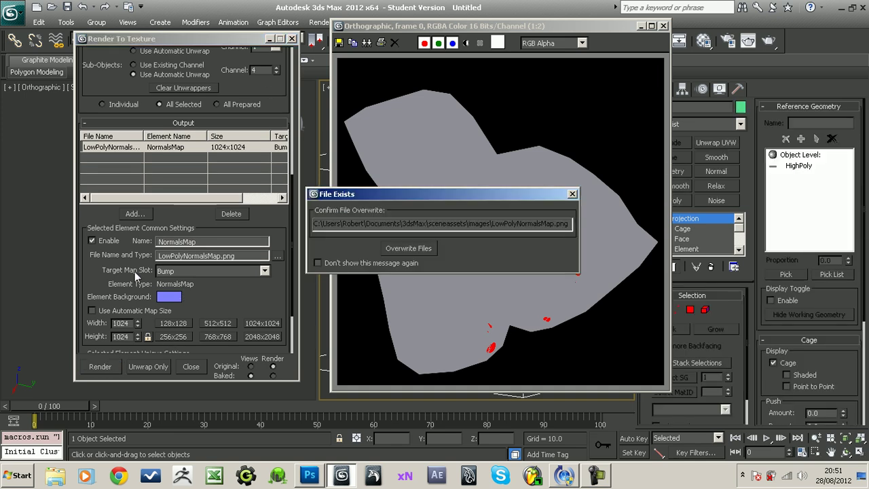
click(572, 194)
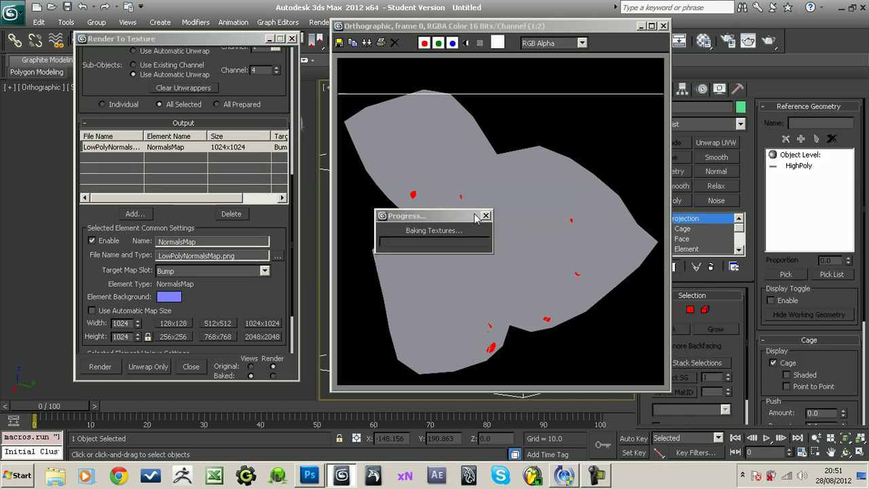
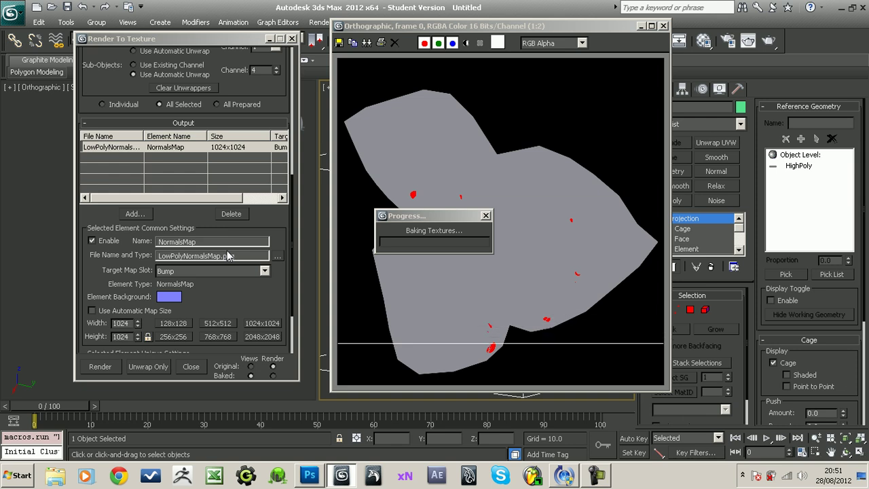
Step: Set the NormalsMap output file to RockNormal.png on the Desktop and render the bake, overwriting the existing file
click(276, 258)
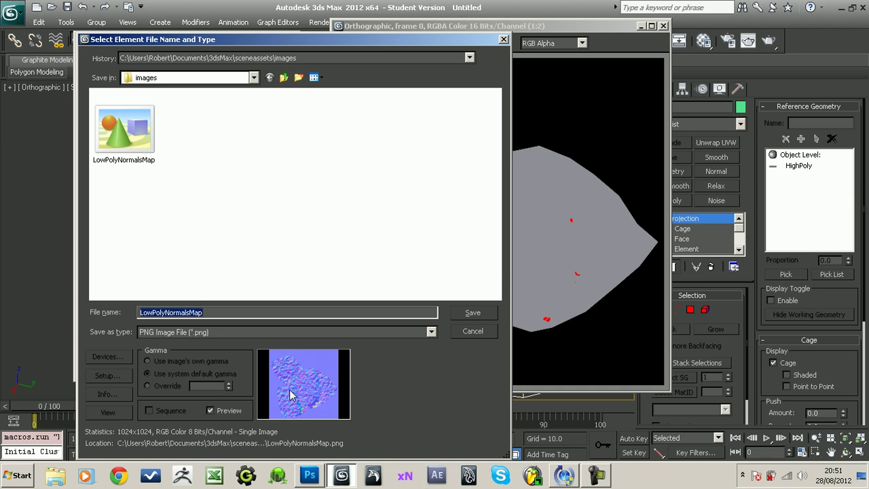
click(471, 332)
click(279, 256)
click(253, 77)
scroll(256, 112, up, 3)
click(170, 92)
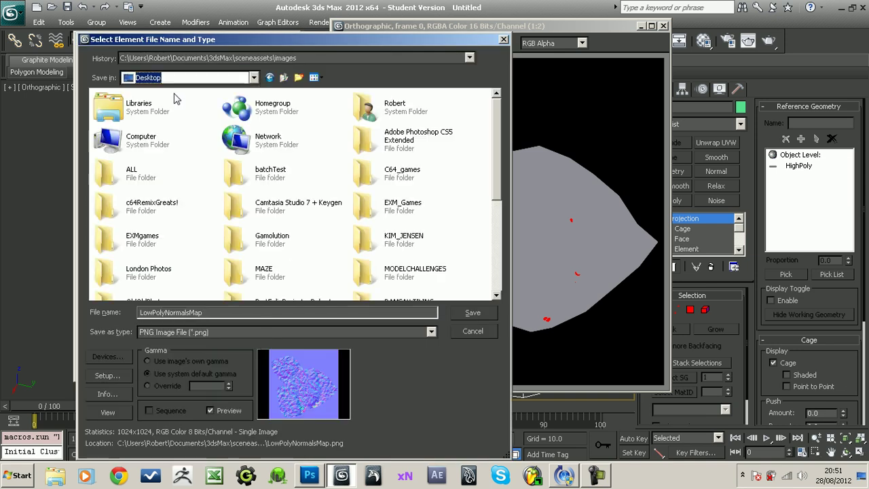
drag(499, 178, 502, 289)
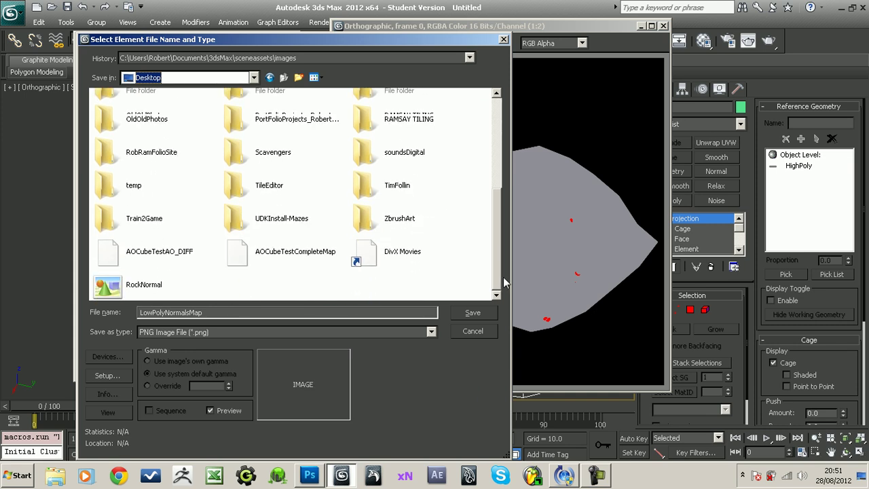
double_click(115, 285)
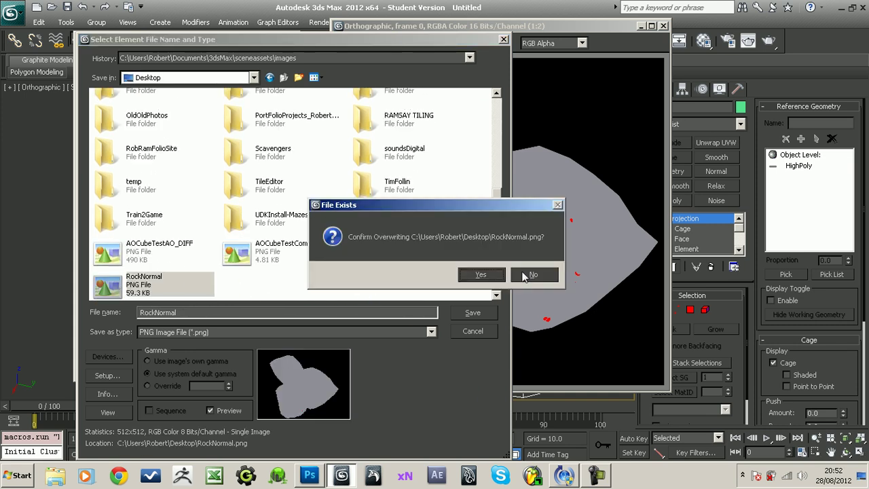
click(501, 276)
click(178, 171)
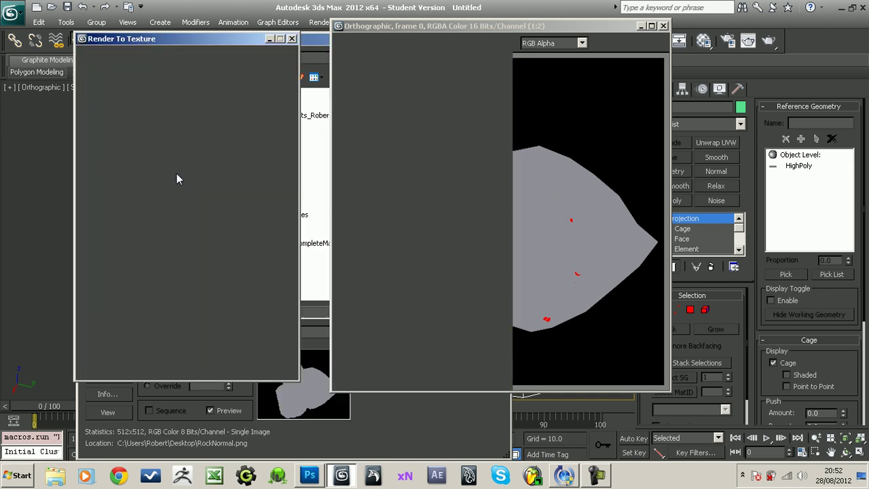
click(101, 367)
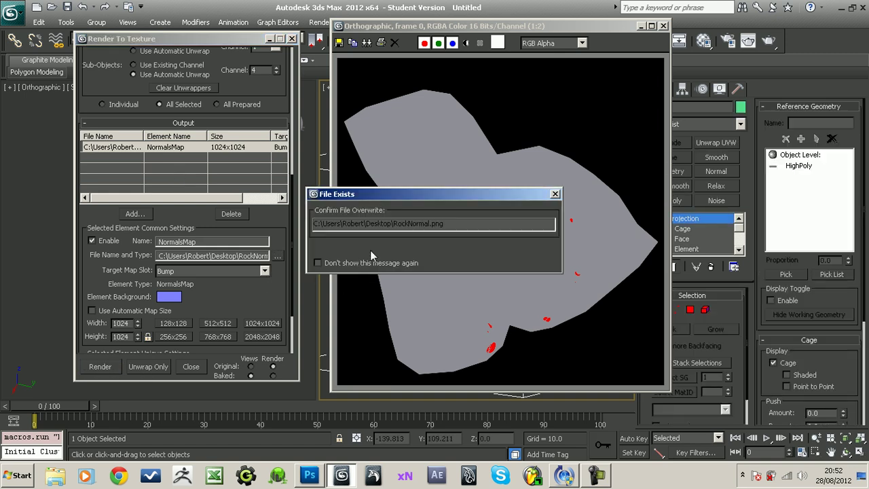
click(381, 249)
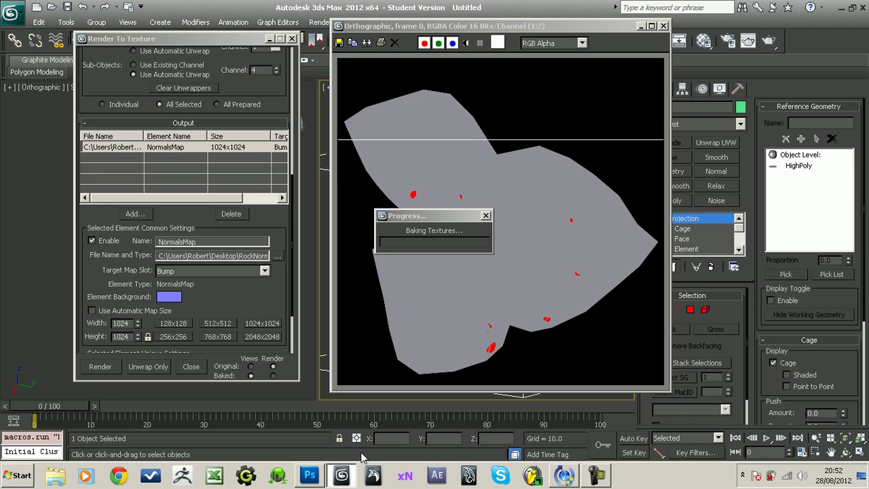
Step: Reopen RockNormal.png from the Desktop in Photoshop to examine it, close it, and return to 3ds Max
click(309, 479)
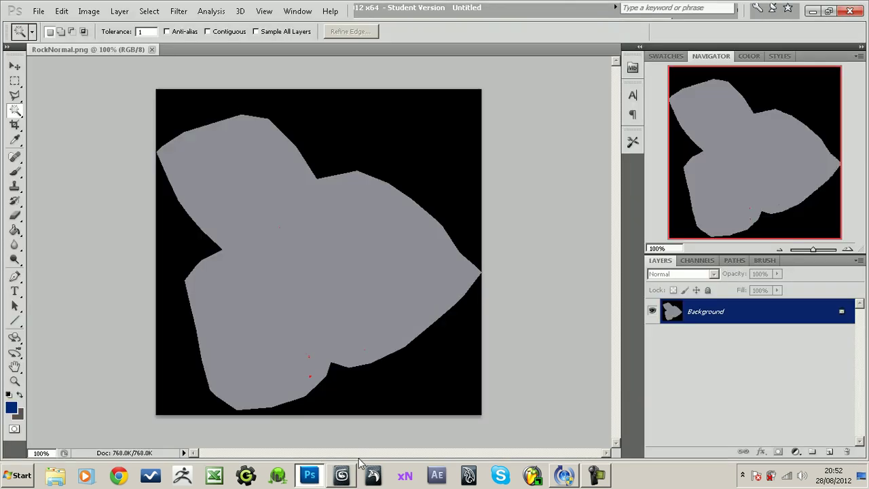
click(152, 50)
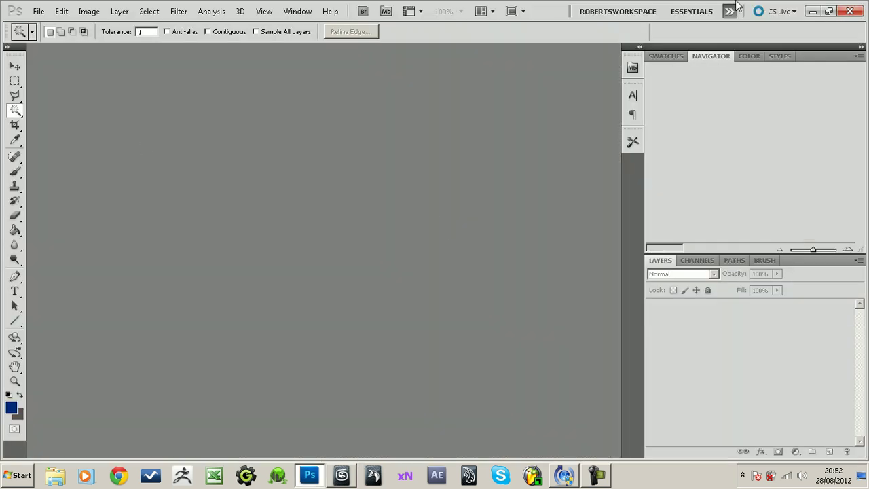
click(38, 11)
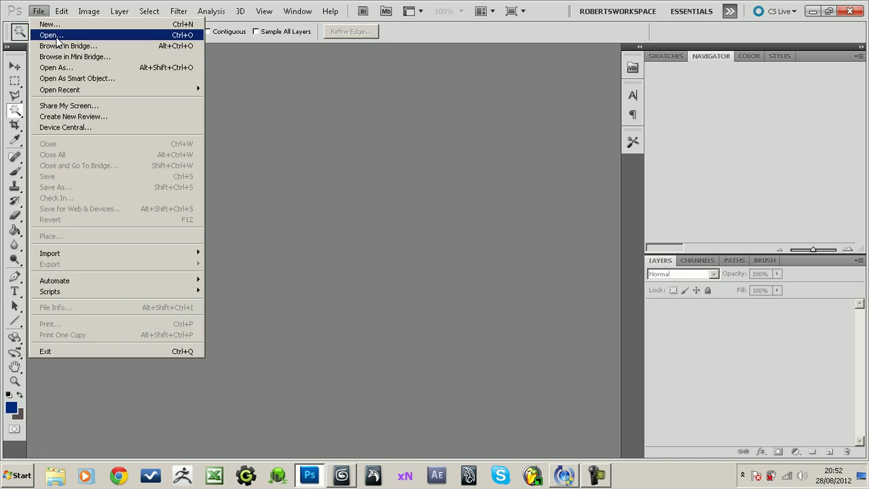
click(57, 34)
drag(610, 98, 618, 248)
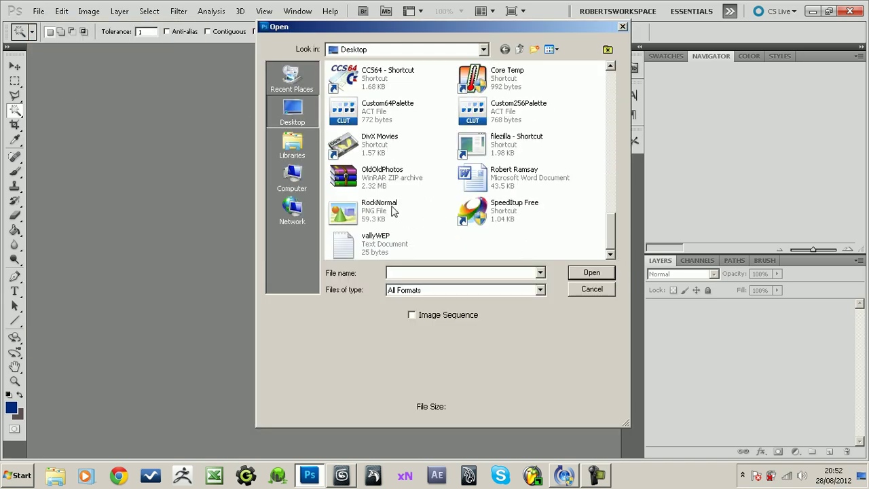
double_click(339, 214)
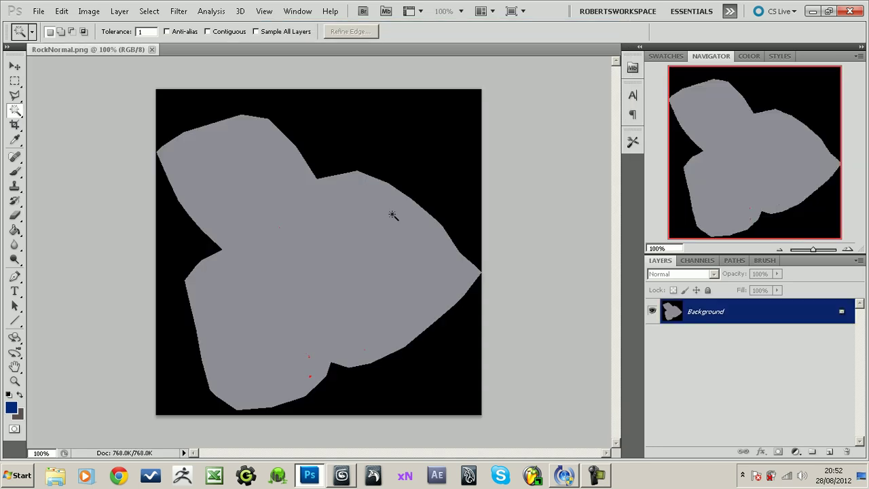
click(152, 49)
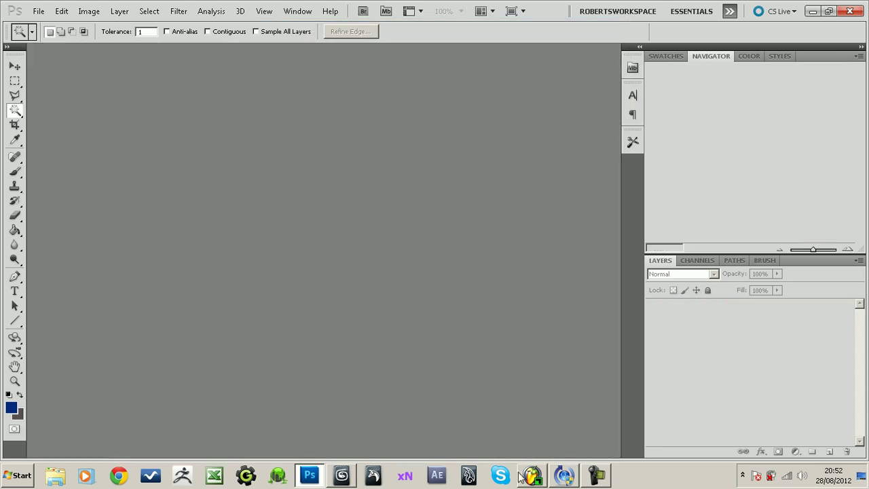
click(310, 477)
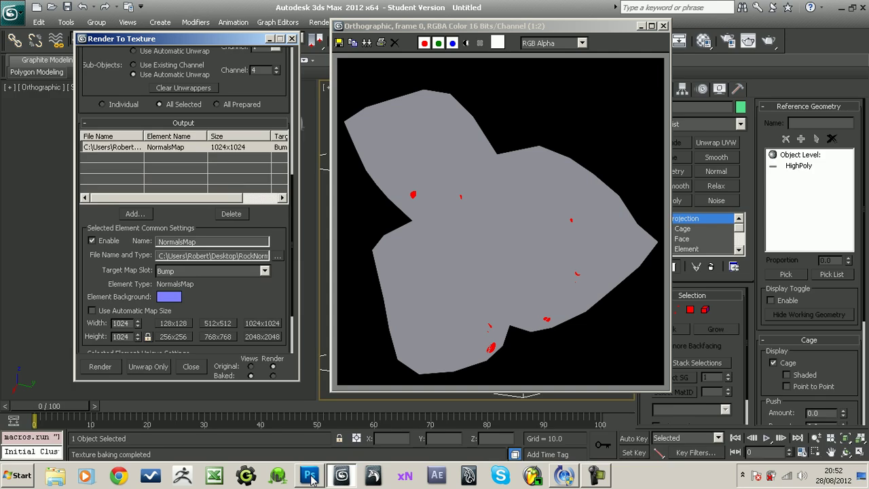
Step: Disable Output into Normal Bump for the NormalsMap element and render the bake again, overwriting RockNormal.png
drag(212, 317, 222, 269)
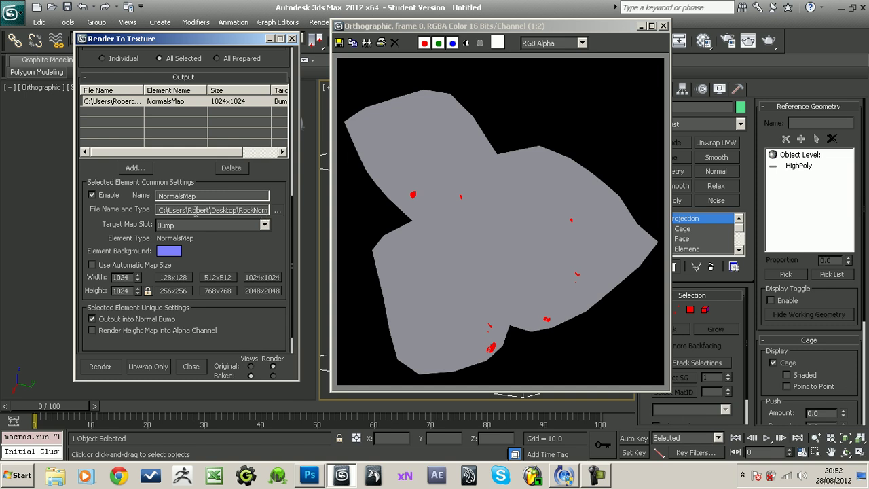
click(112, 366)
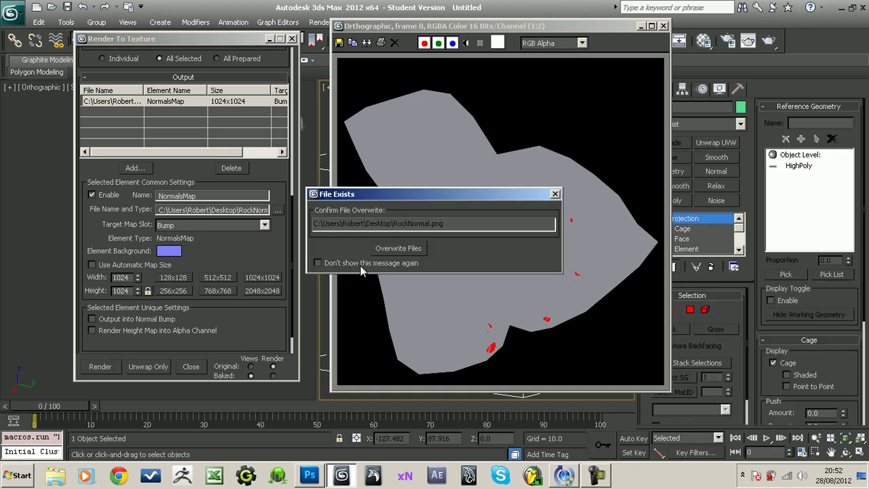
click(392, 249)
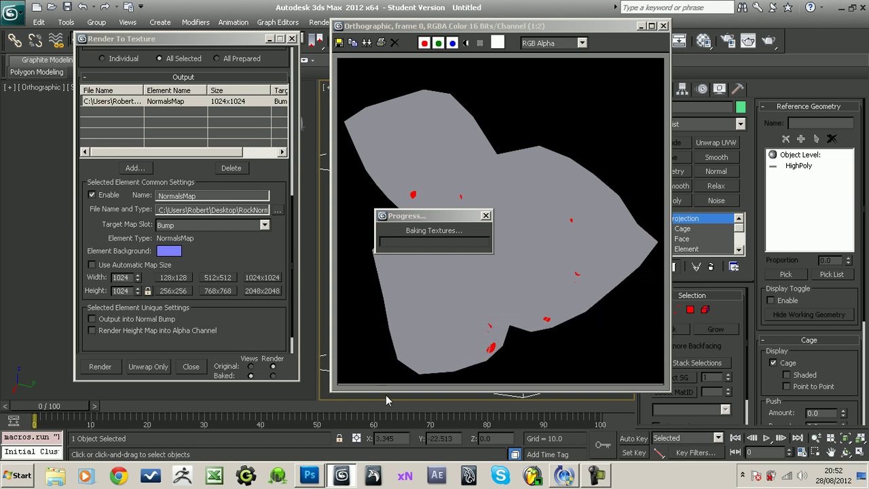
Step: Open RockNormal.png from the Desktop in Photoshop and return to 3ds Max
mouse_move(342, 477)
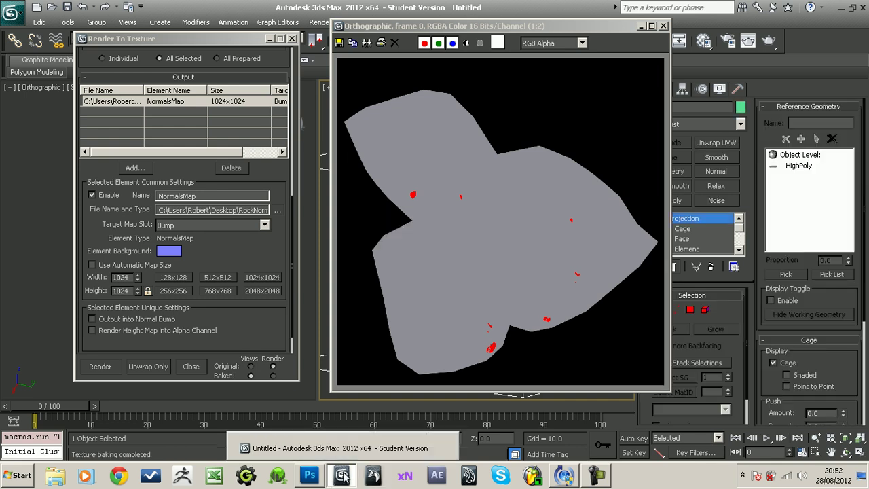
click(317, 476)
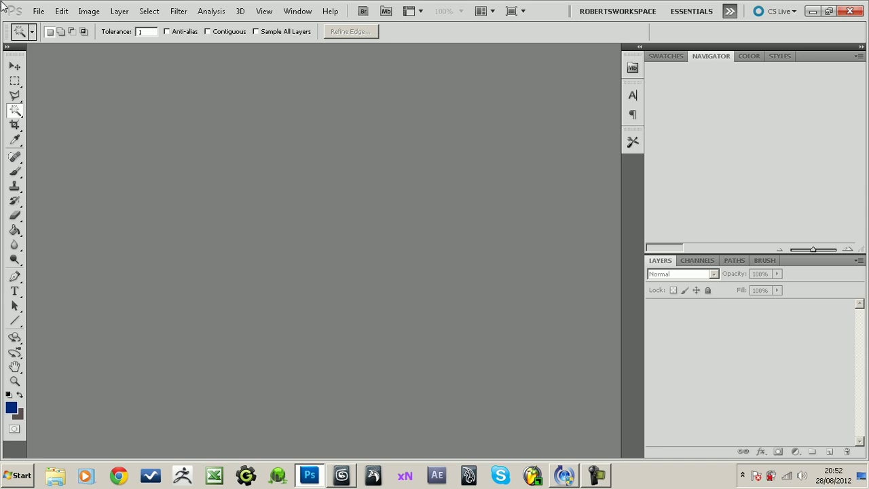
click(39, 11)
click(46, 34)
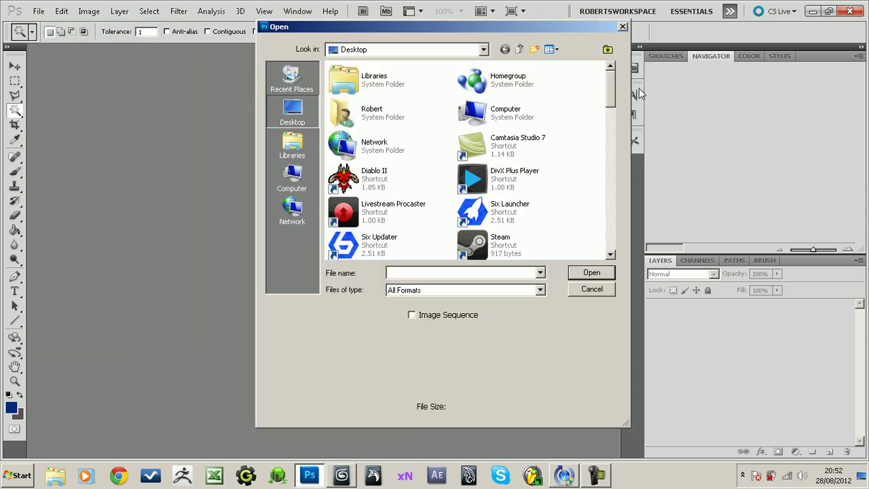
drag(617, 98, 616, 243)
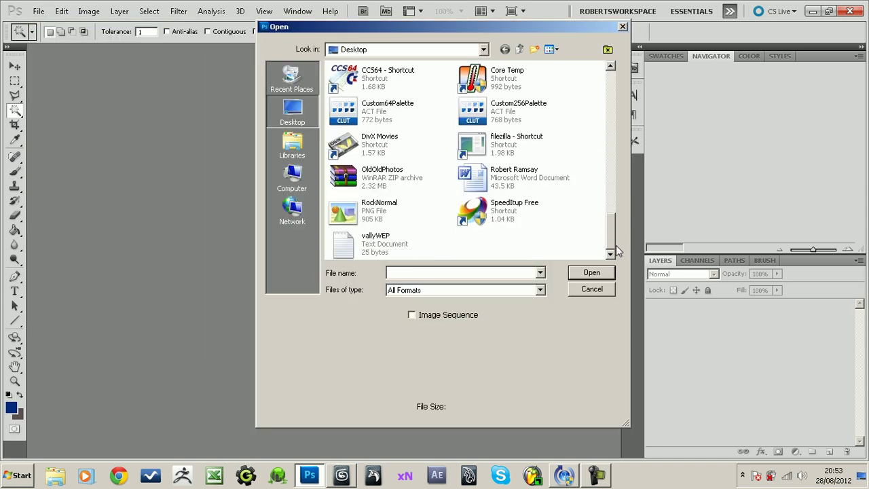
click(347, 216)
double_click(347, 214)
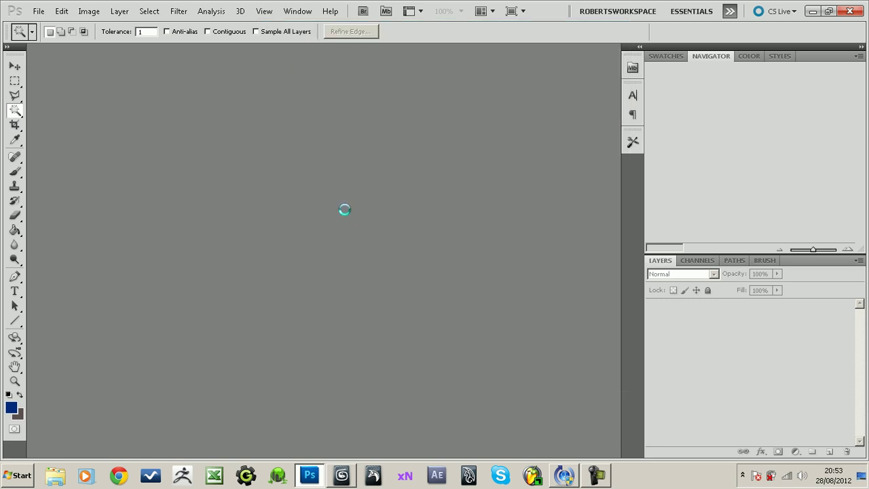
click(812, 10)
Step: Check the map slots of the 02 - Default material in the Material Editor and minimize the editor
drag(223, 323, 224, 305)
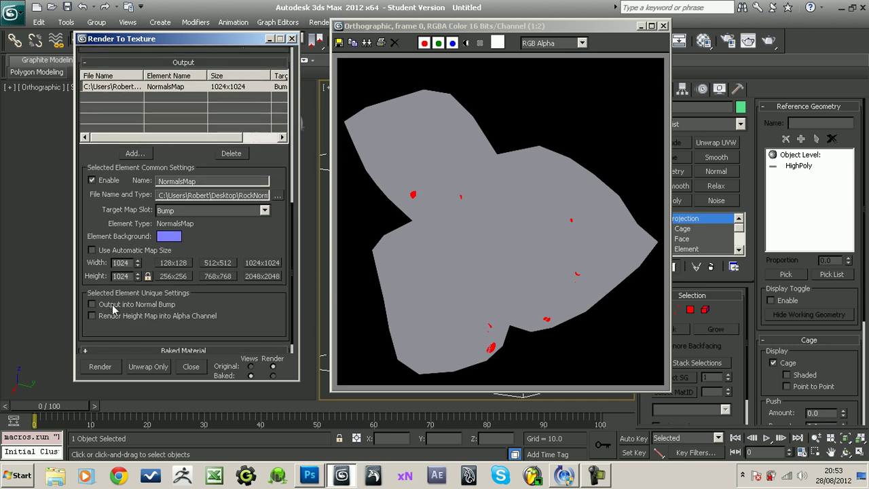
click(699, 42)
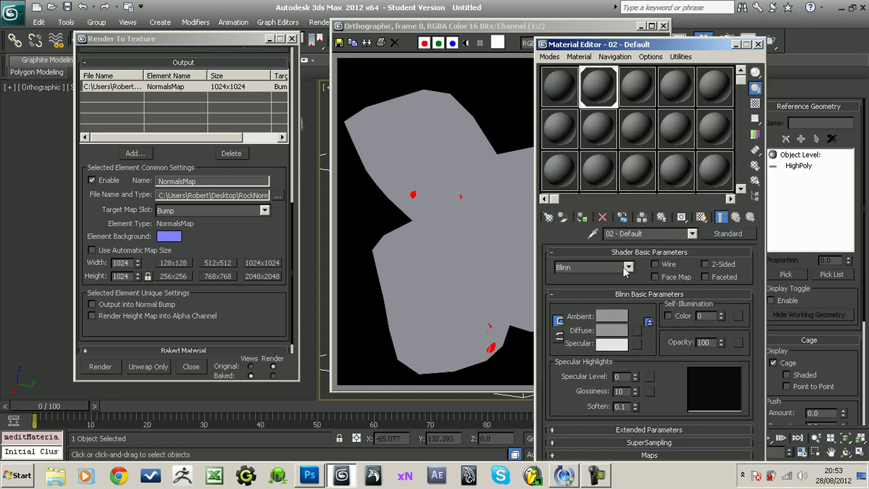
click(665, 454)
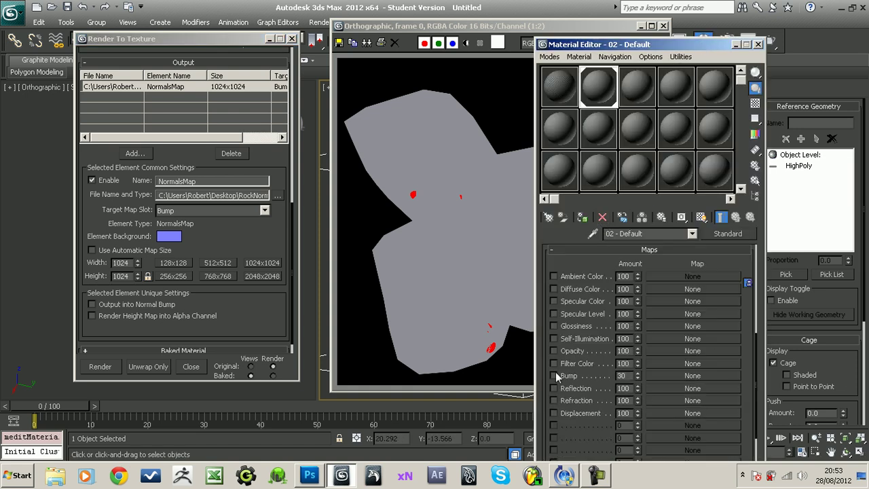
click(693, 234)
click(694, 234)
click(692, 234)
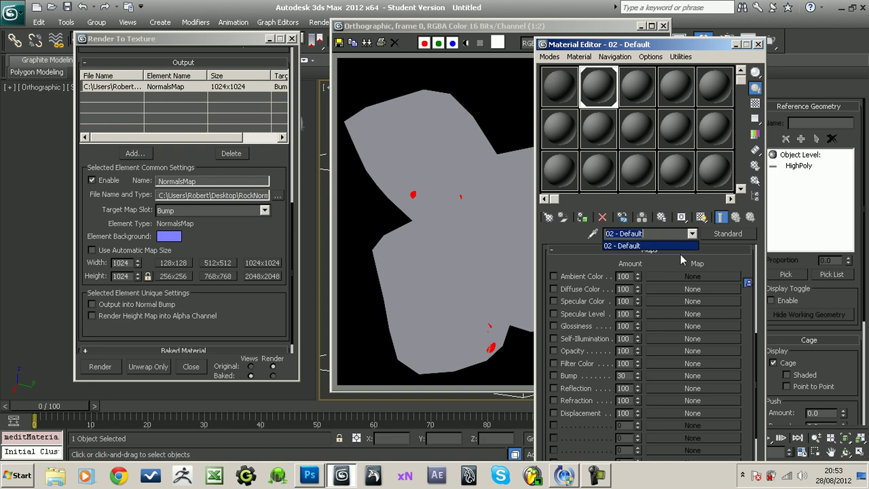
click(680, 248)
click(736, 44)
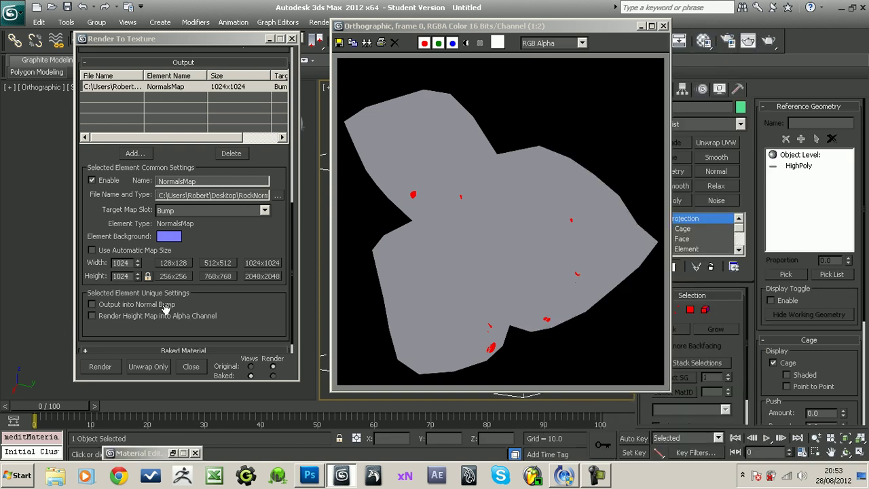
Step: Review the projection mapping, mapping coordinates and output settings of the bake, and close the rendered frame window
drag(235, 303, 232, 323)
scroll(223, 291, up, 4)
scroll(246, 80, up, 3)
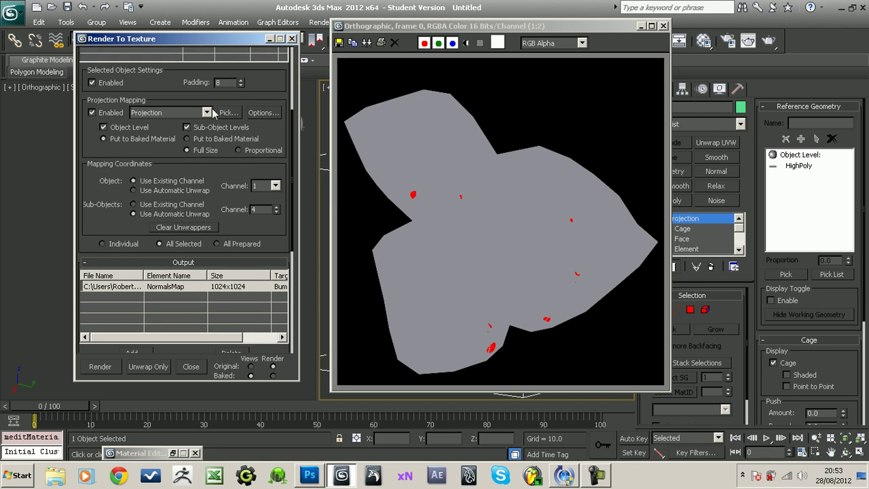
drag(270, 237, 284, 117)
scroll(244, 296, down, 1)
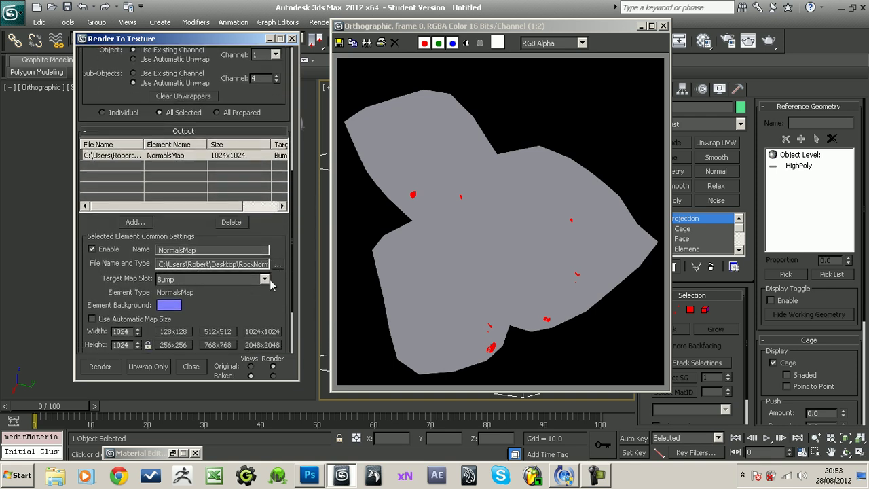
scroll(245, 307, up, 2)
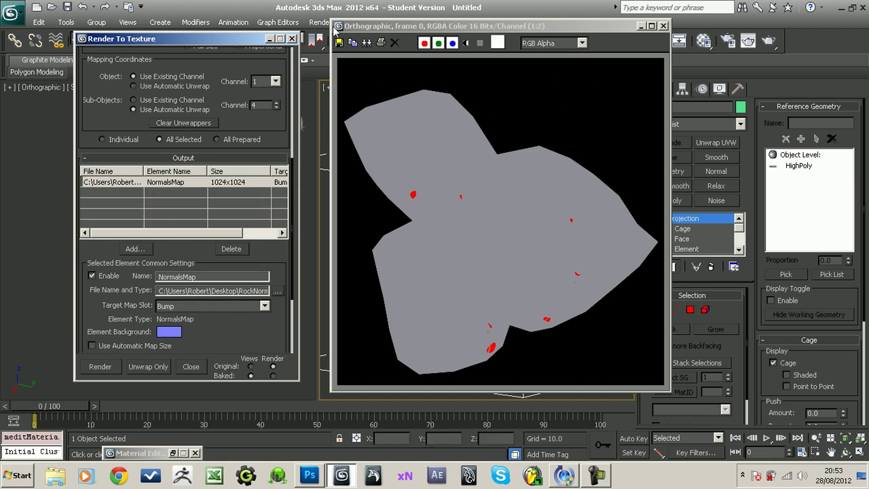
click(663, 25)
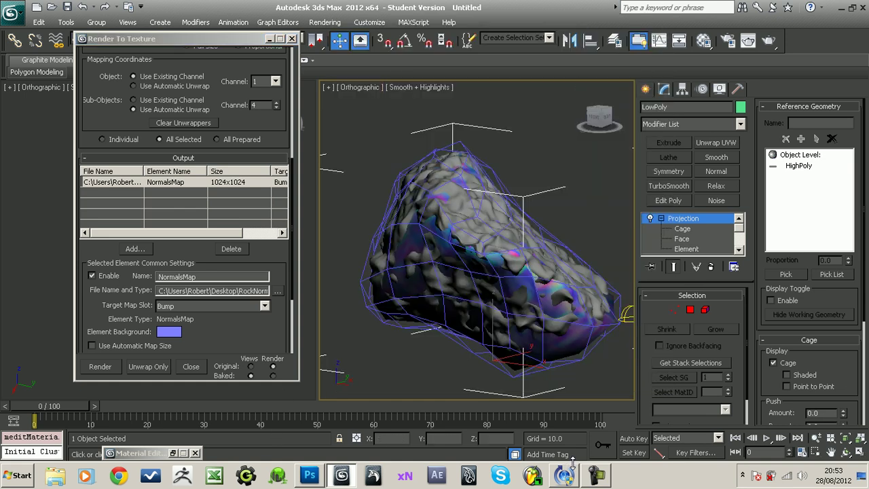
Step: In Photoshop, paint over the yellow spot near the normal map's lower edge, choose the Blur tool, and return to 3ds Max
click(311, 475)
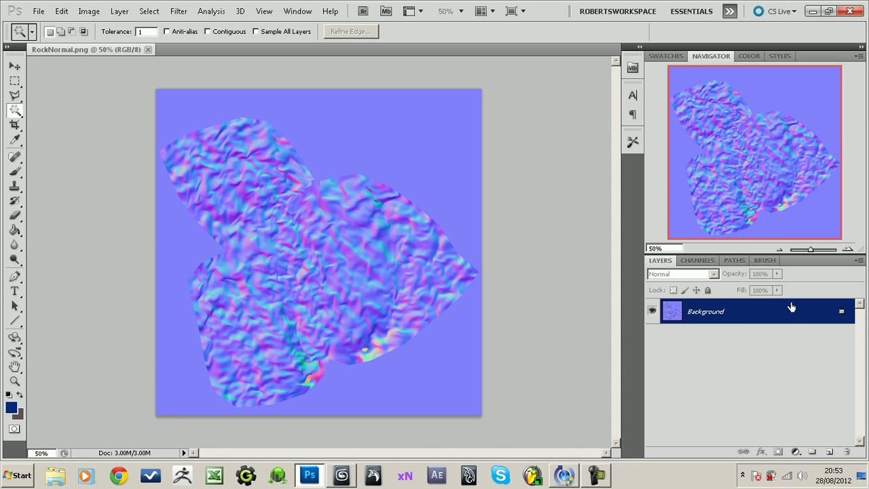
mouse_move(812, 253)
mouse_down()
mouse_move(823, 253)
mouse_move(817, 249)
mouse_up()
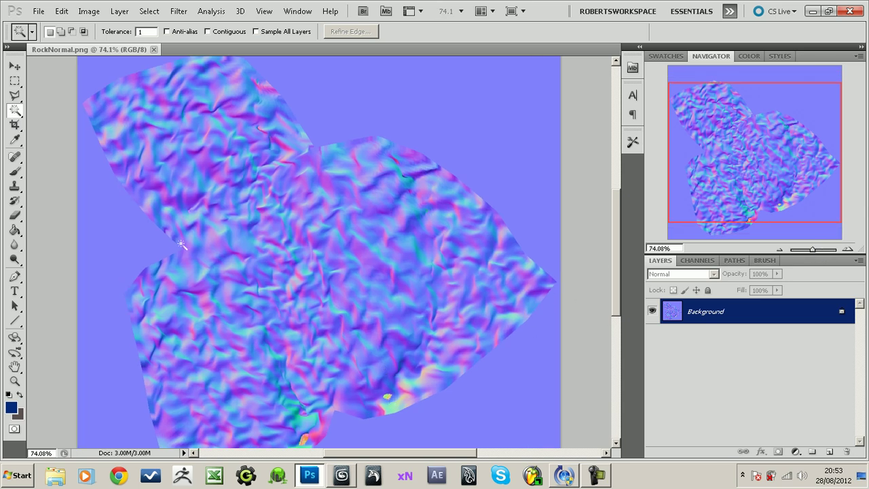
click(15, 172)
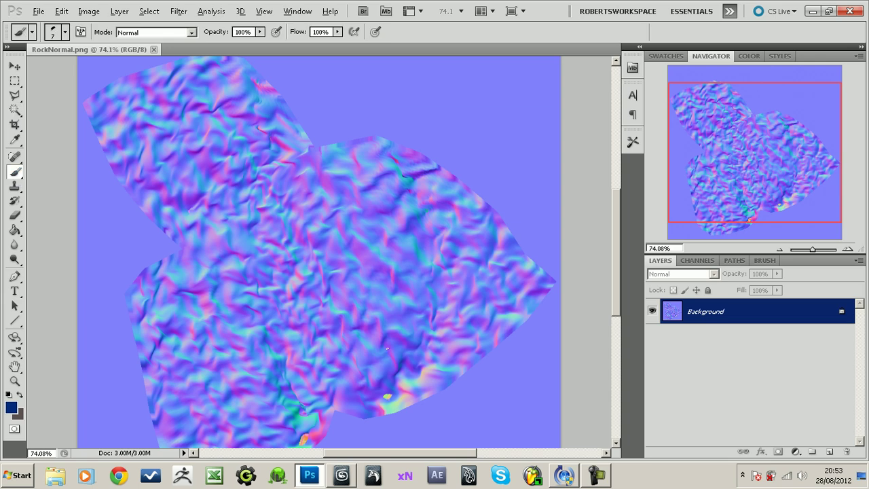
click(389, 394)
click(14, 245)
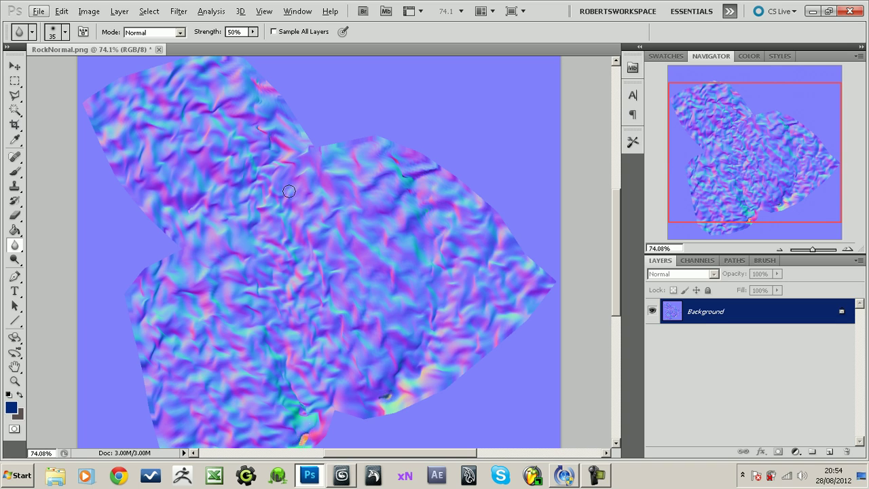
click(812, 11)
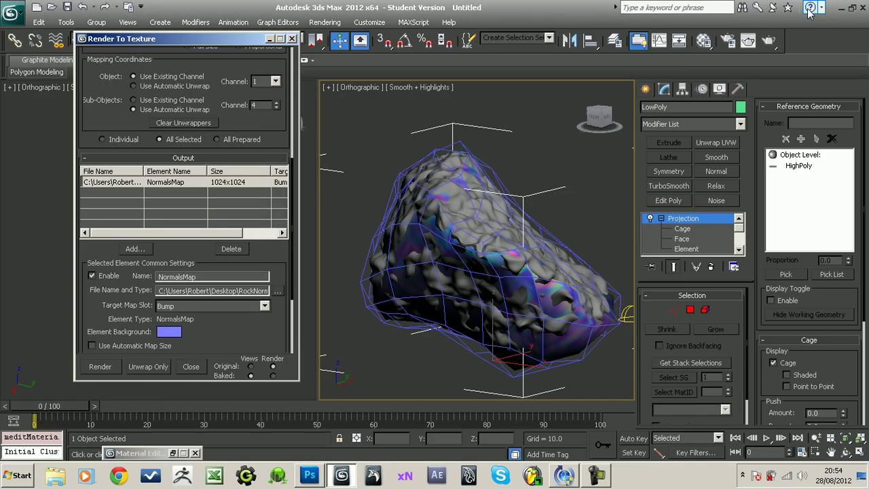
Step: Close Render To Texture, hide the HighPoly rock, and select the LowPoly rock to inspect its baked surface
click(292, 40)
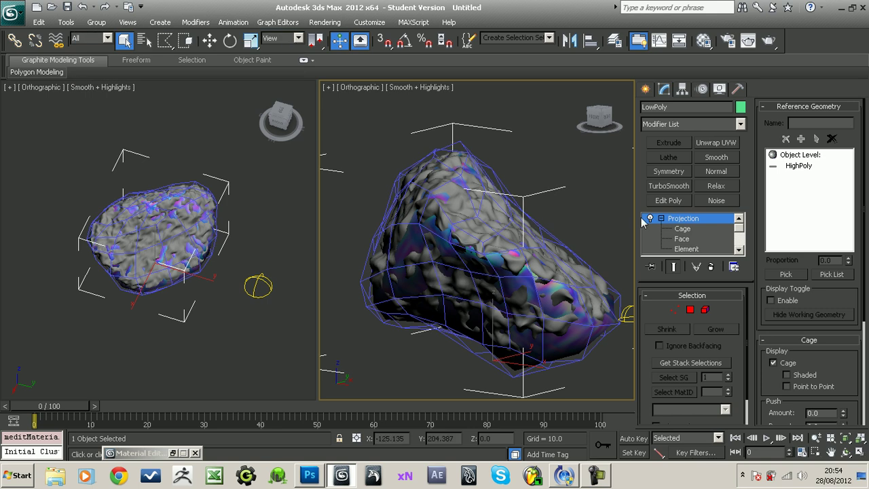
click(644, 88)
click(496, 232)
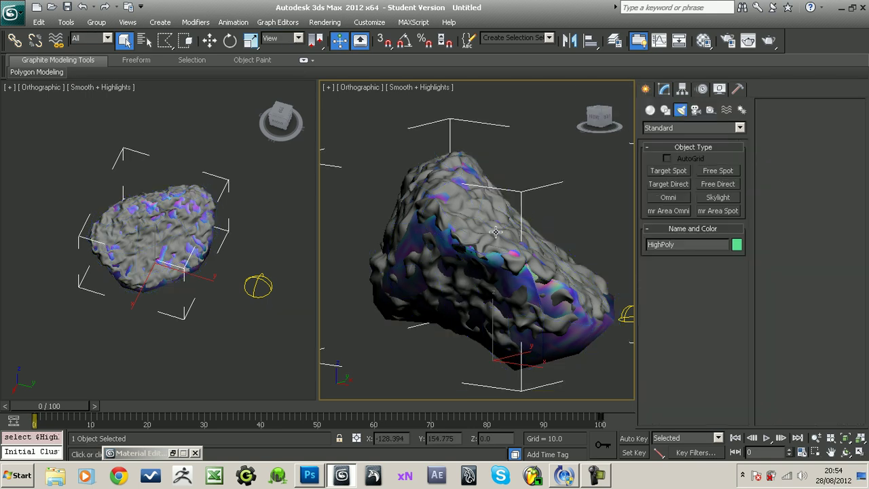
click(664, 88)
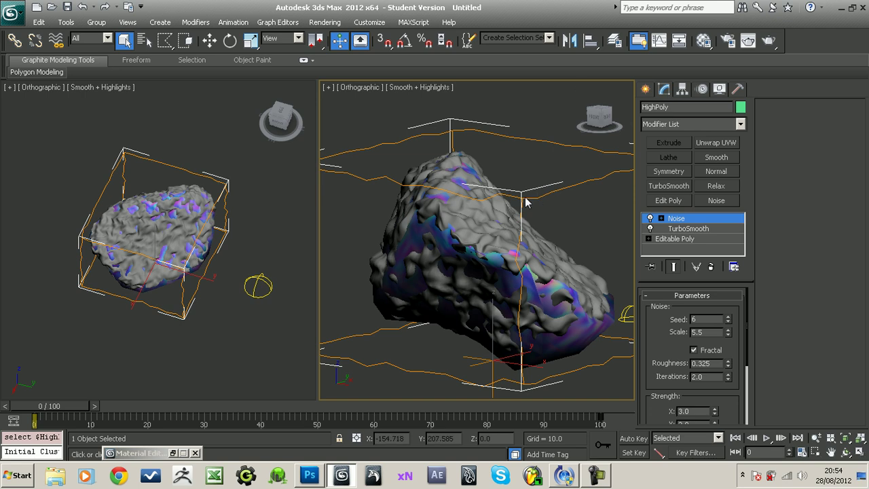
right_click(481, 223)
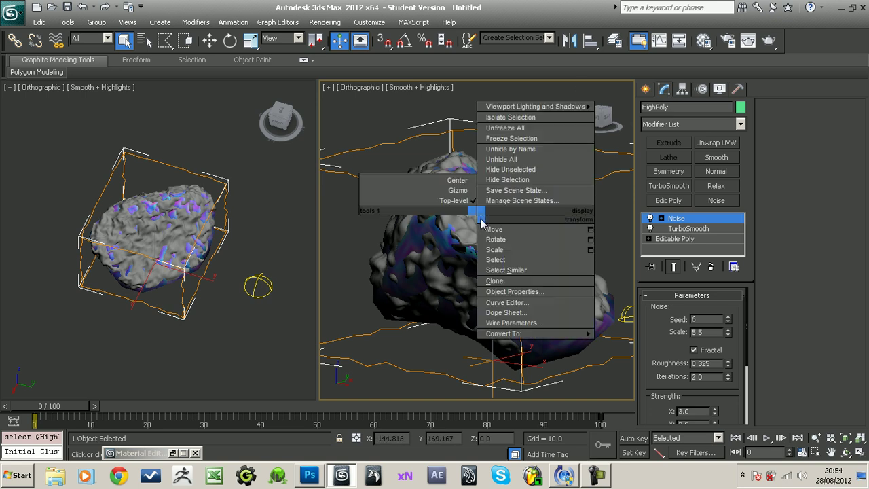
click(512, 186)
click(528, 255)
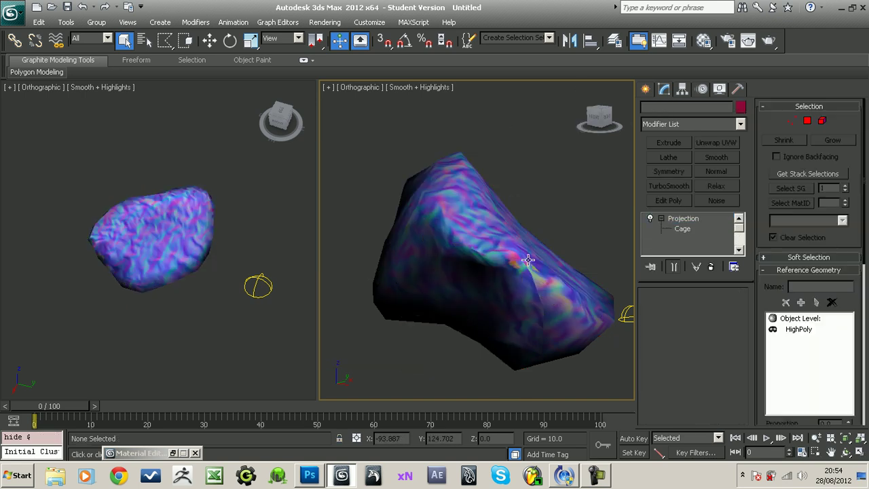
alt+middle_drag(568, 254, 482, 248)
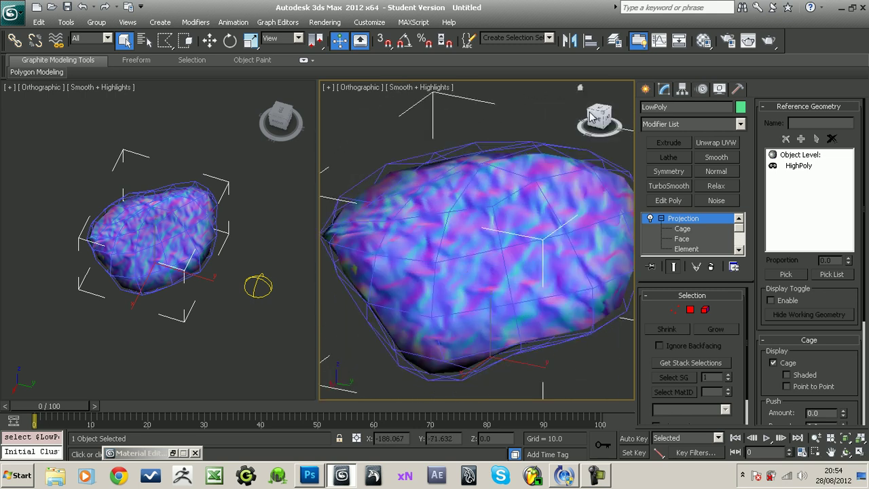
Step: Load the LowPoly rock's shell material into the 02 - Default slot of the Material Editor and check its original and baked materials
click(703, 41)
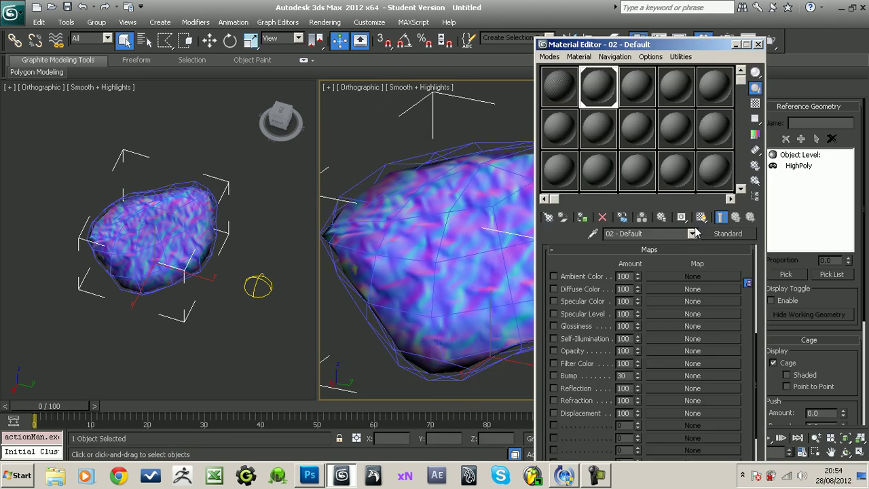
click(593, 233)
click(474, 268)
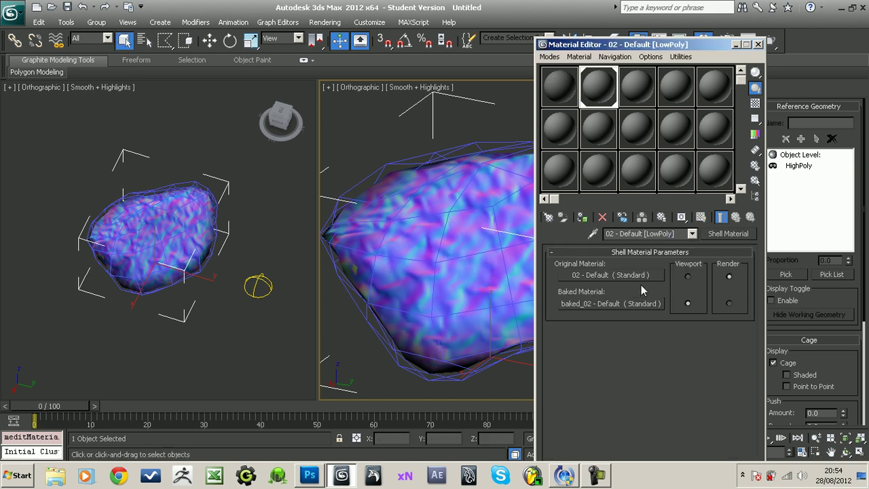
click(692, 233)
click(692, 233)
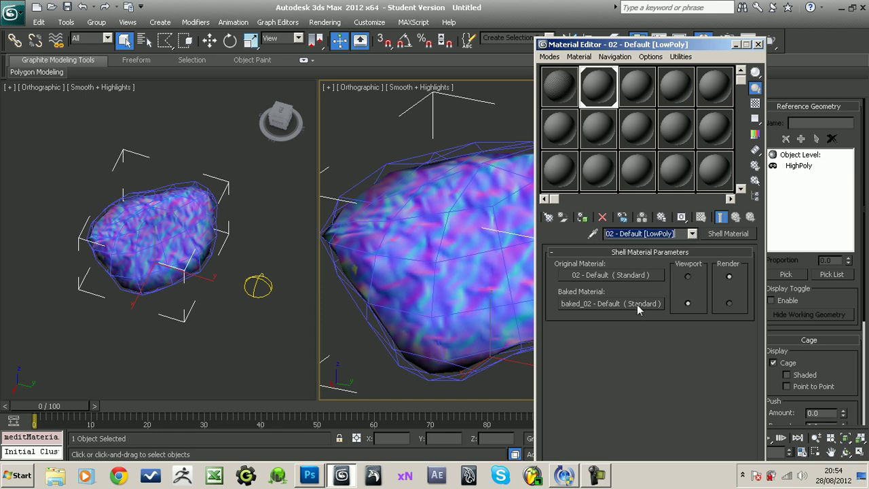
Step: Rename the unused 03 - Default material as RockWithNormal
click(634, 79)
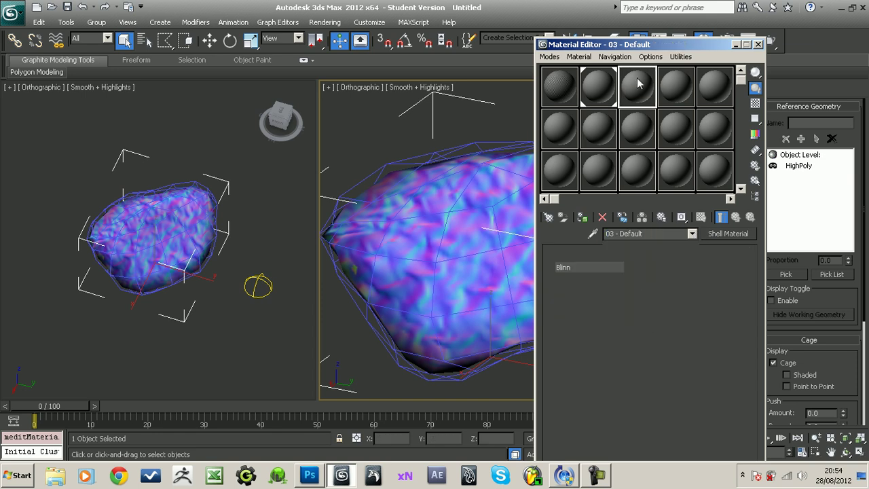
drag(643, 232, 594, 243)
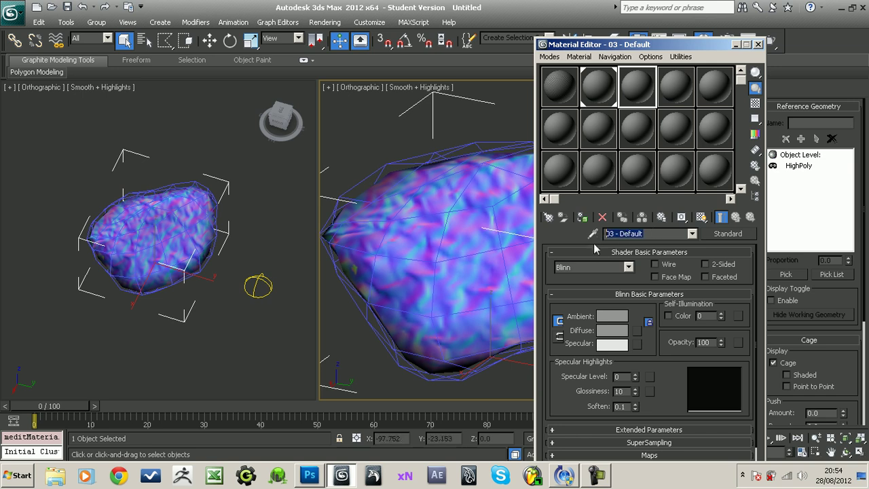
text(RovkWithNormal)
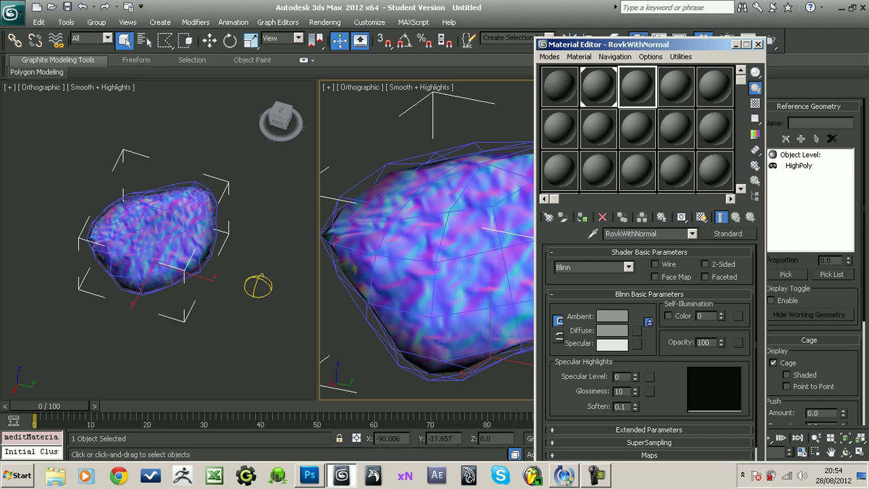
click(618, 233)
key(BackSpace)
text(c)
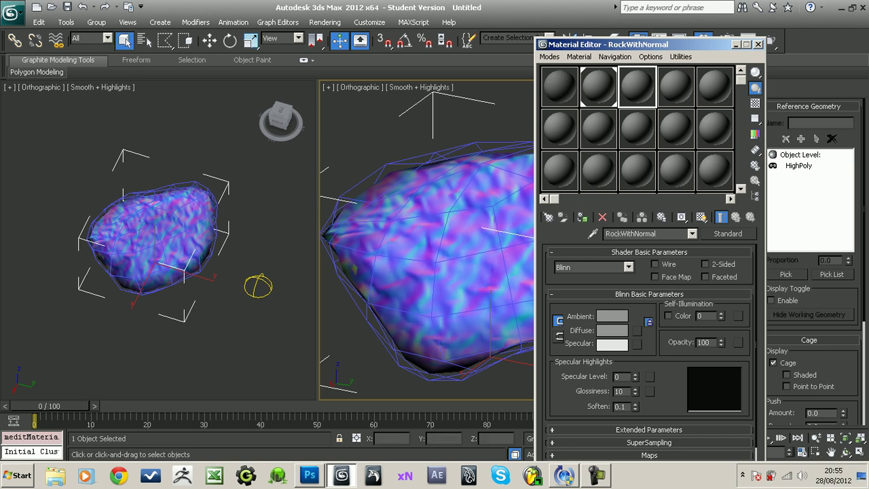
Step: Enable the Bump channel of the RockWithNormal material and assign a Normal Bump map to it
scroll(662, 391, down, 2)
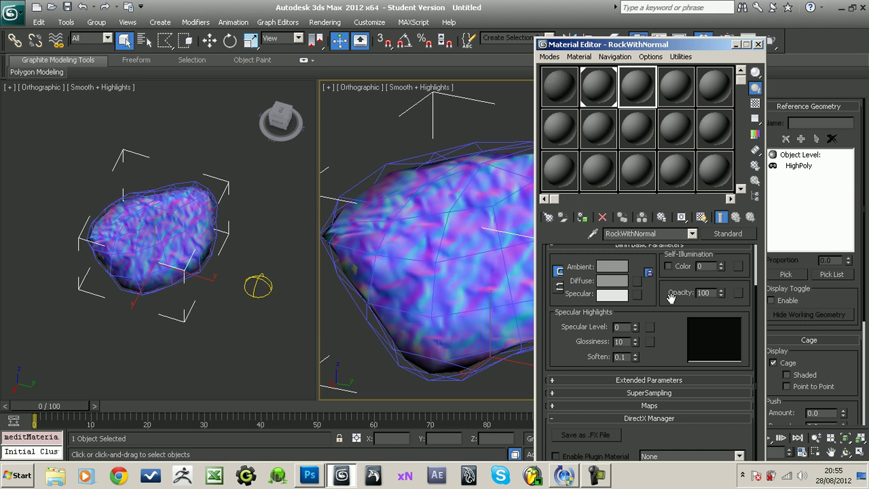
click(655, 402)
click(553, 376)
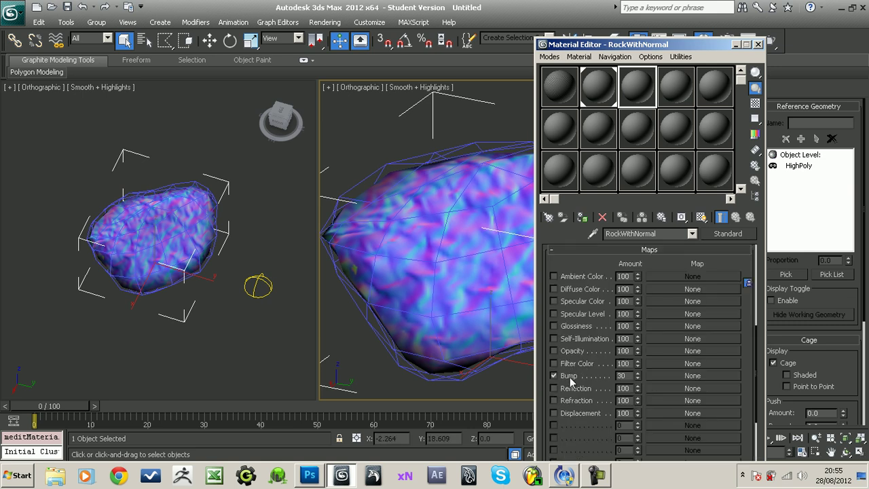
click(664, 375)
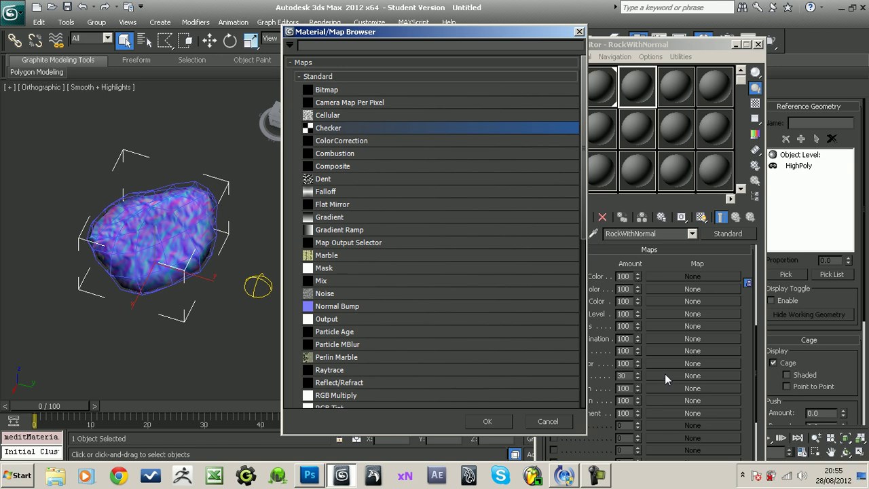
double_click(335, 306)
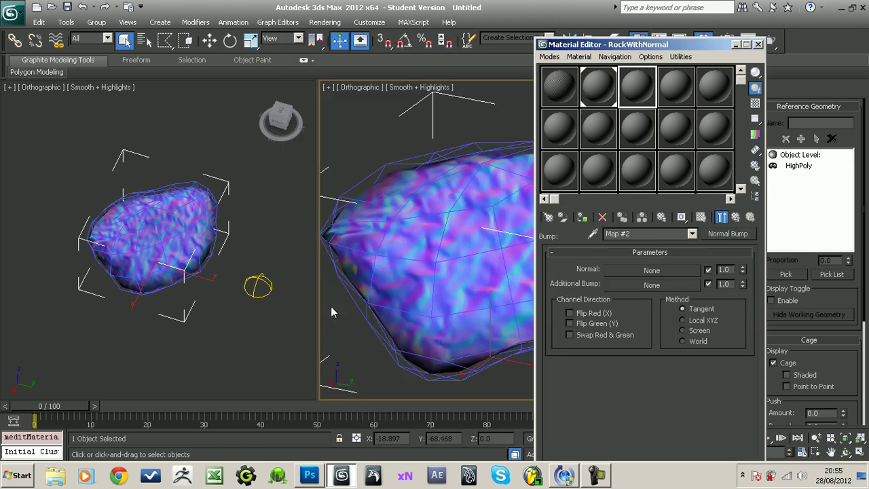
Step: Load RockNormal.png from the Desktop as a Bitmap into the Normal slot of the Normal Bump map
click(642, 270)
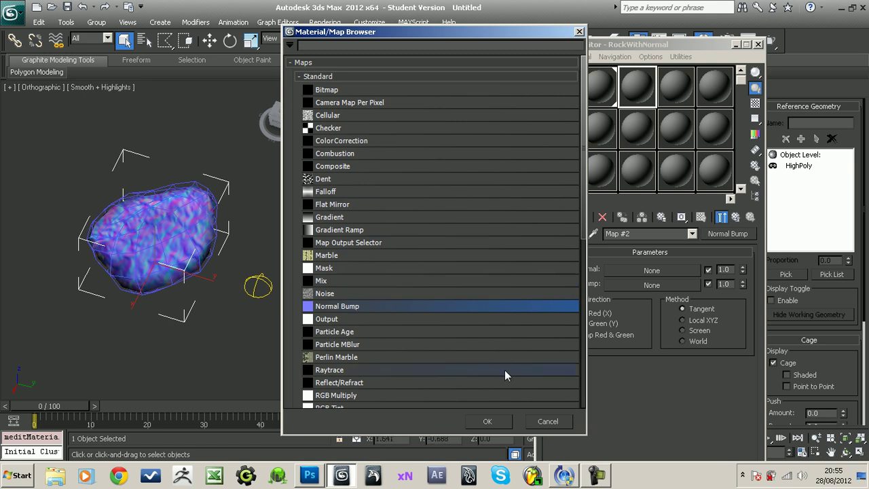
double_click(335, 93)
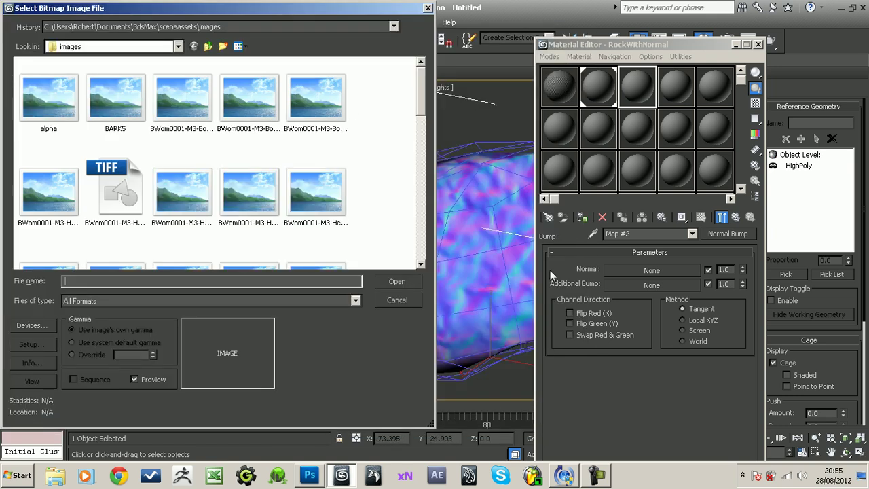
click(251, 27)
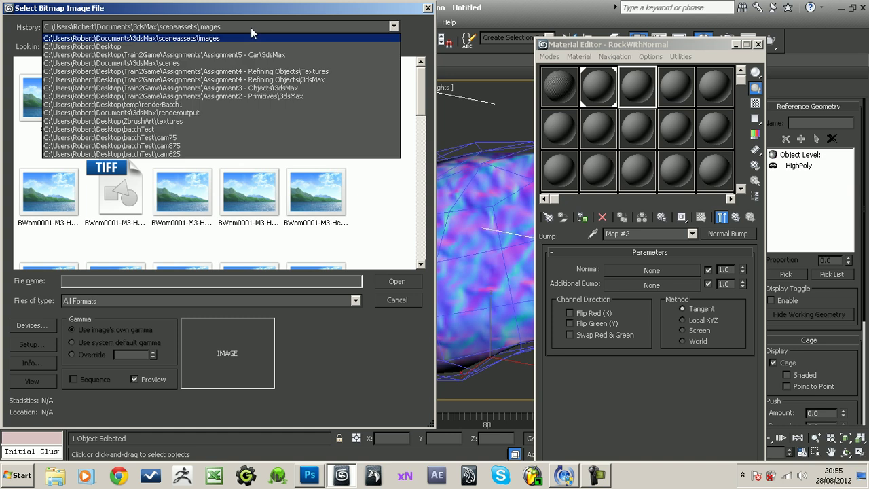
click(251, 39)
drag(423, 132, 419, 233)
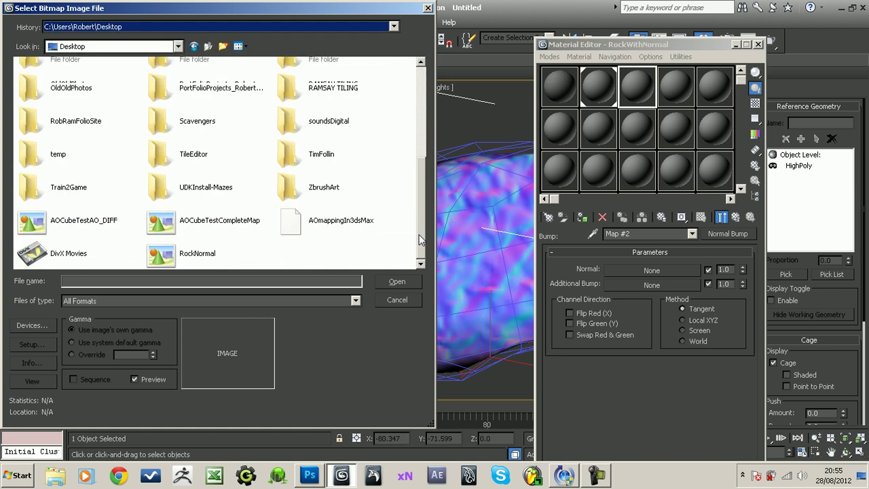
double_click(196, 250)
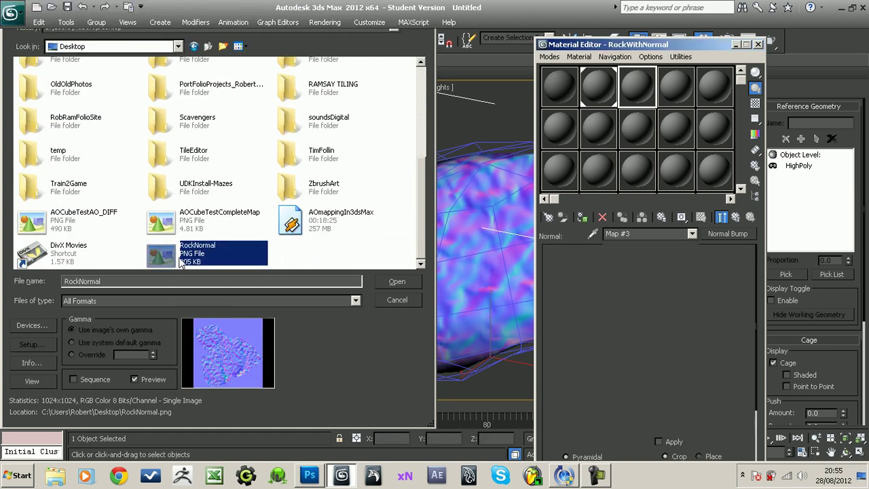
Step: Assign RockWithNormal to the LowPoly rock, display its maps in the viewport from the parent material level, and close the Material Editor
click(583, 217)
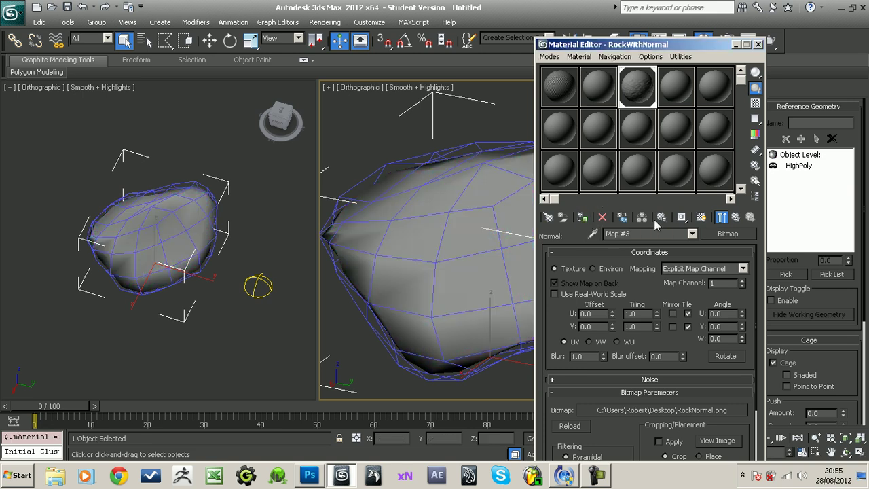
click(692, 233)
click(653, 245)
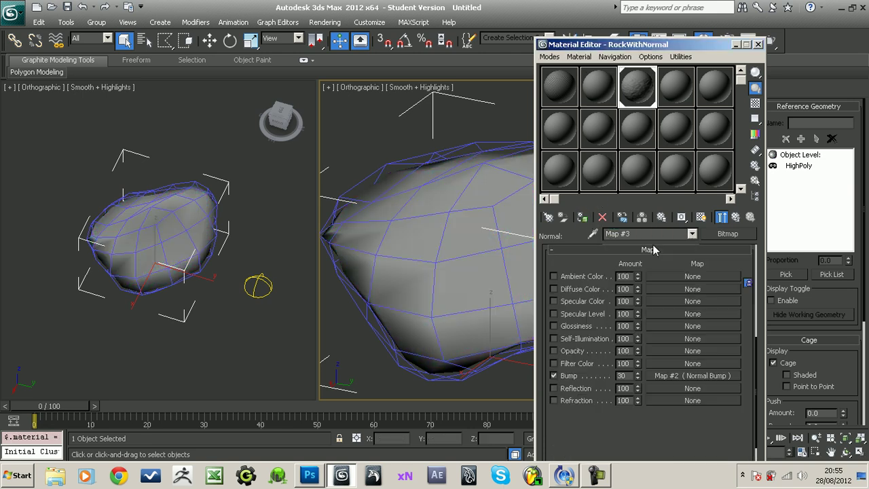
click(701, 217)
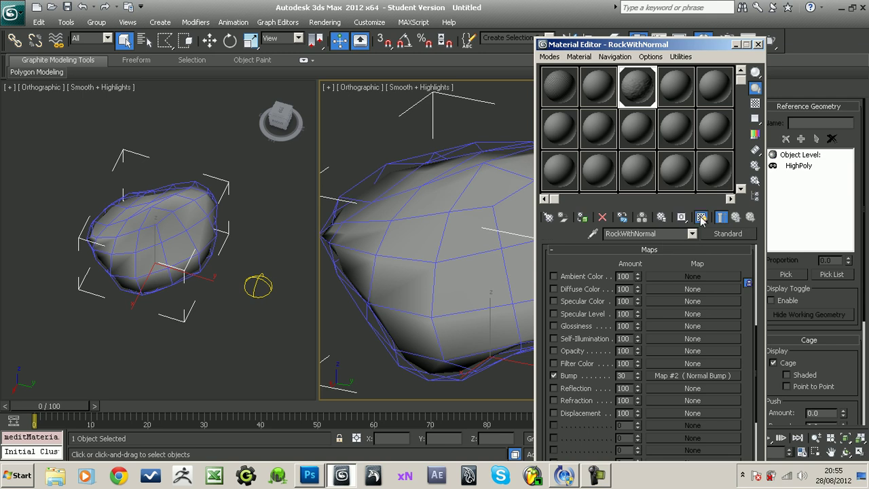
drag(701, 218, 731, 217)
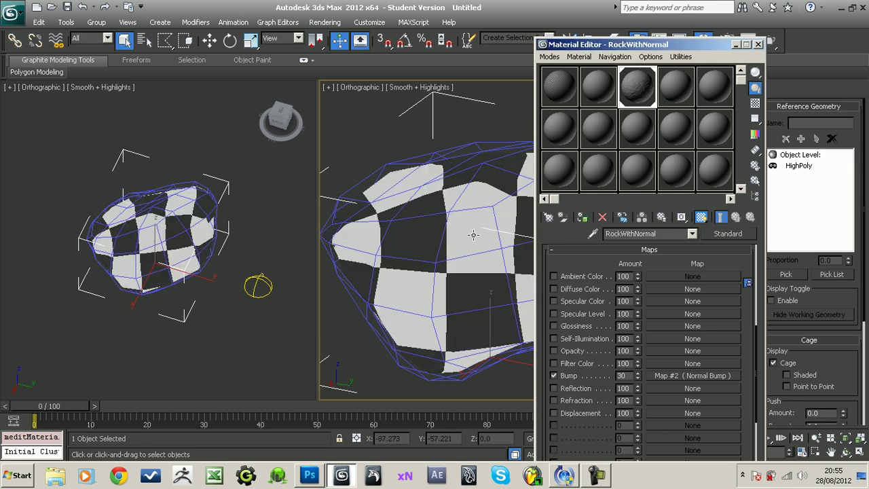
click(760, 44)
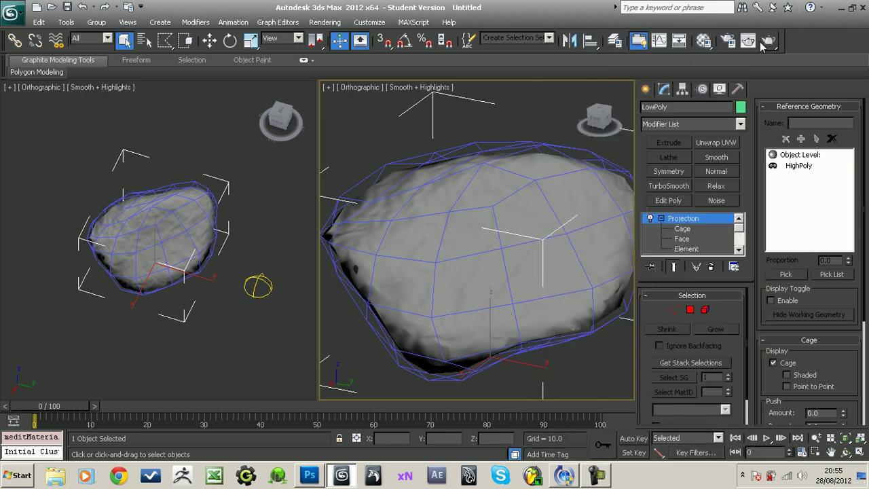
Step: Delete the skylight from the scene and reselect the LowPoly rock
click(260, 284)
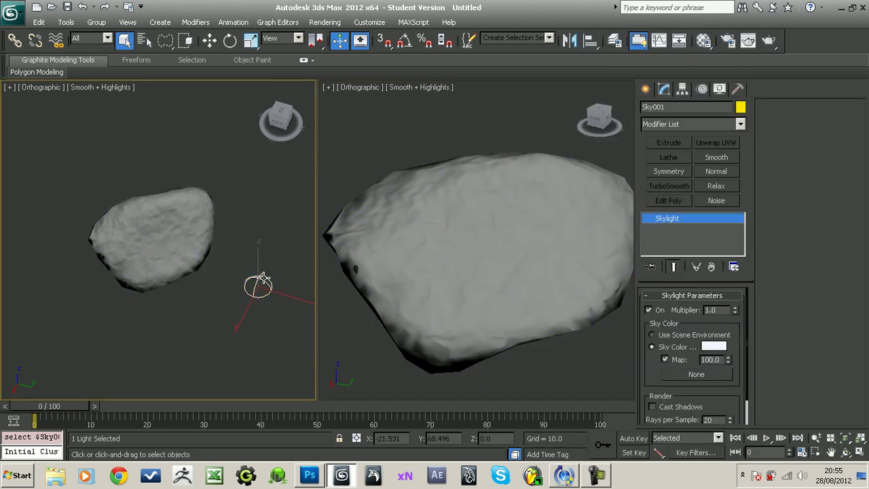
key(Delete)
click(416, 269)
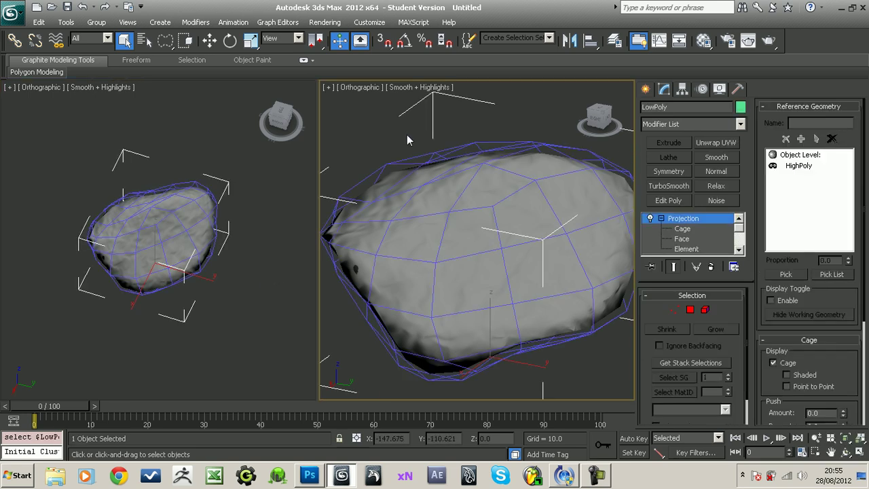
Step: Remove the Projection modifier from the LowPoly rock so only its Editable Poly remains, and check the surface
click(360, 87)
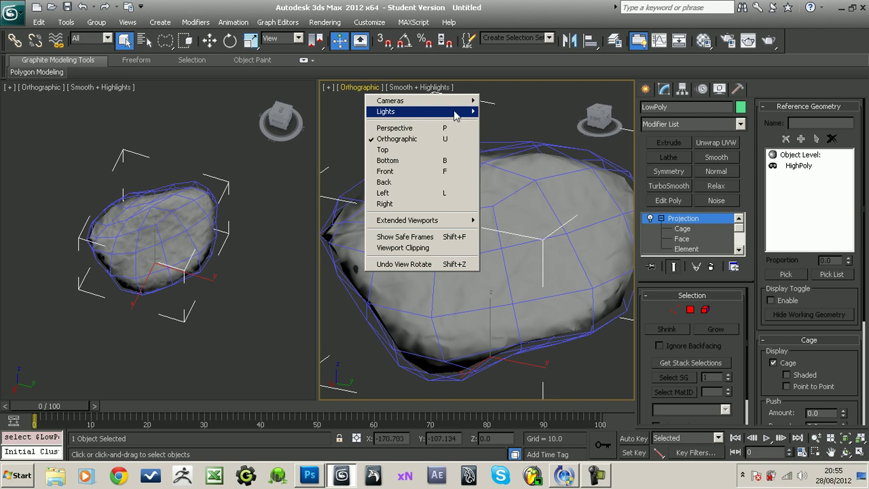
click(682, 228)
click(693, 219)
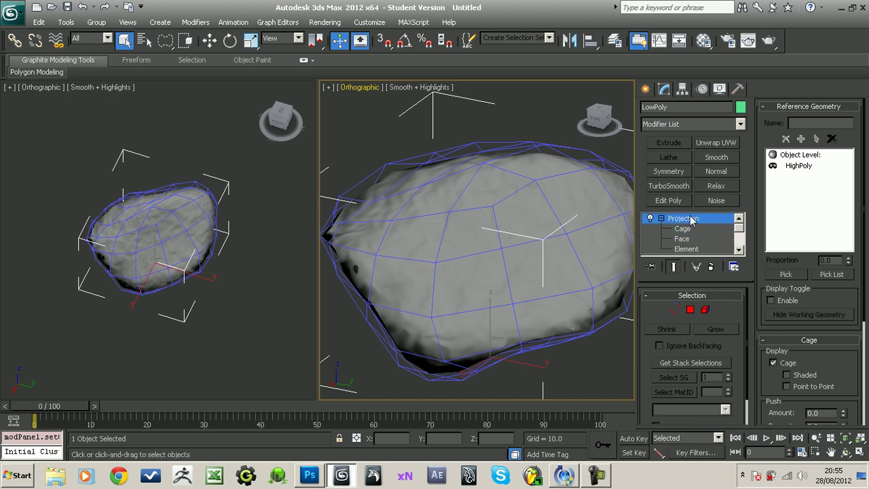
click(711, 267)
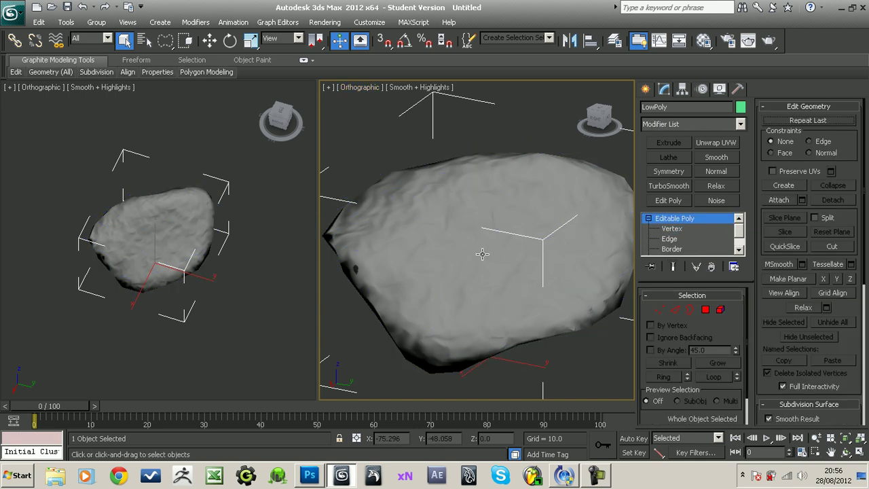
alt+middle_drag(491, 255, 446, 246)
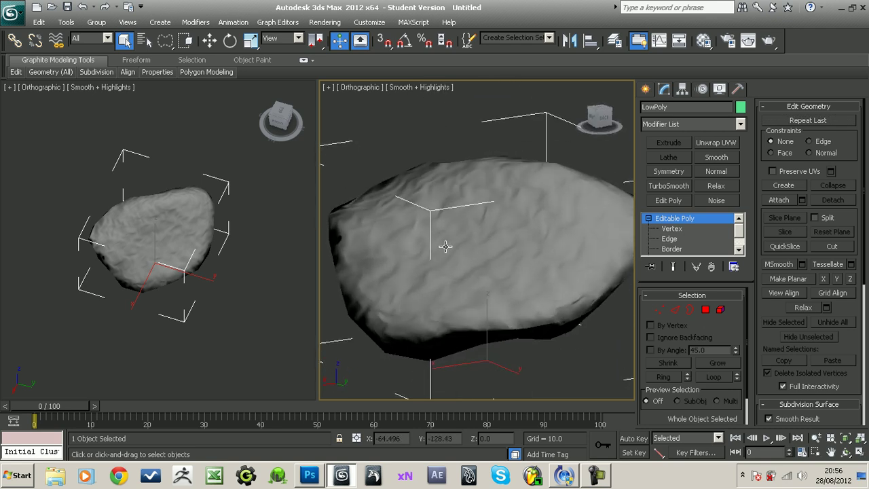
Step: Set the Bump amount of RockWithNormal to 100, check the rock's surface, and close the Material Editor
click(703, 40)
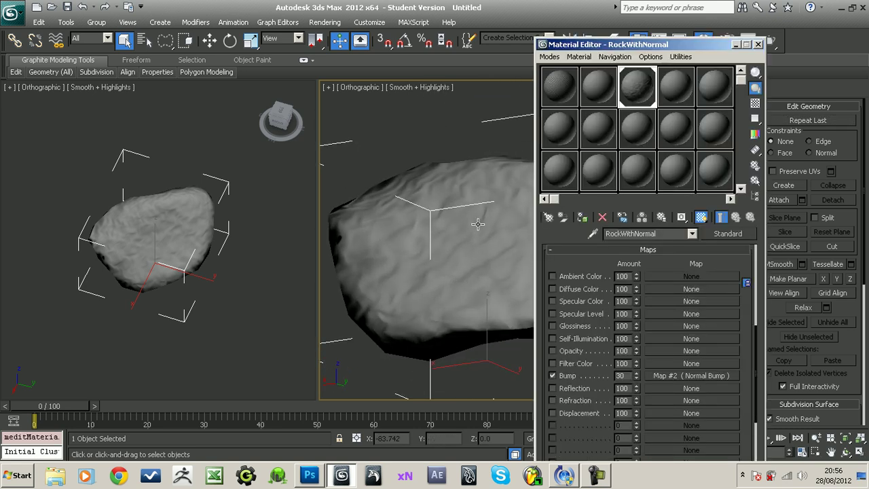
text(100)
key(Return)
alt+middle_drag(431, 234, 435, 260)
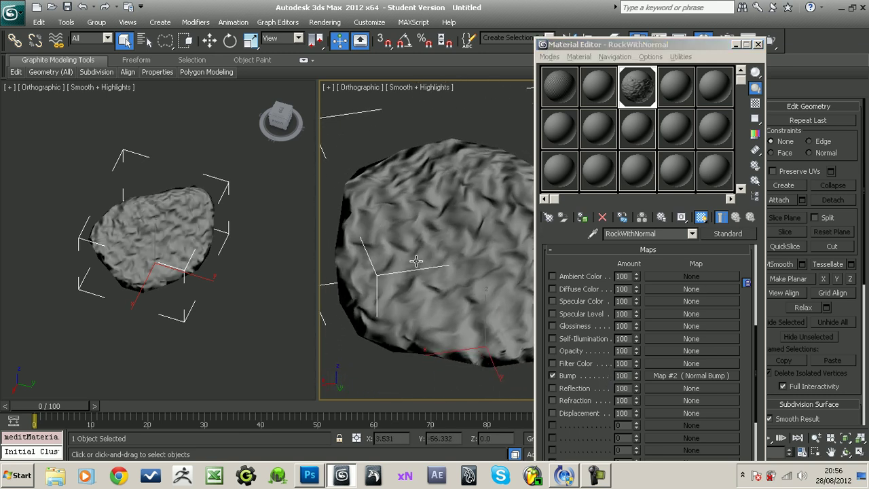
click(760, 45)
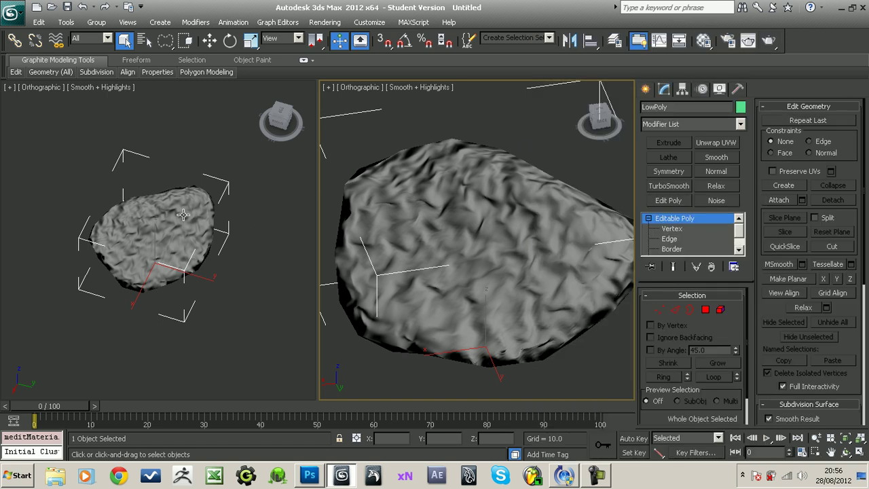
Step: Maximize the smaller rock view and move the LowPoly rock aside along Y to about -94
click(188, 223)
key(alt+w)
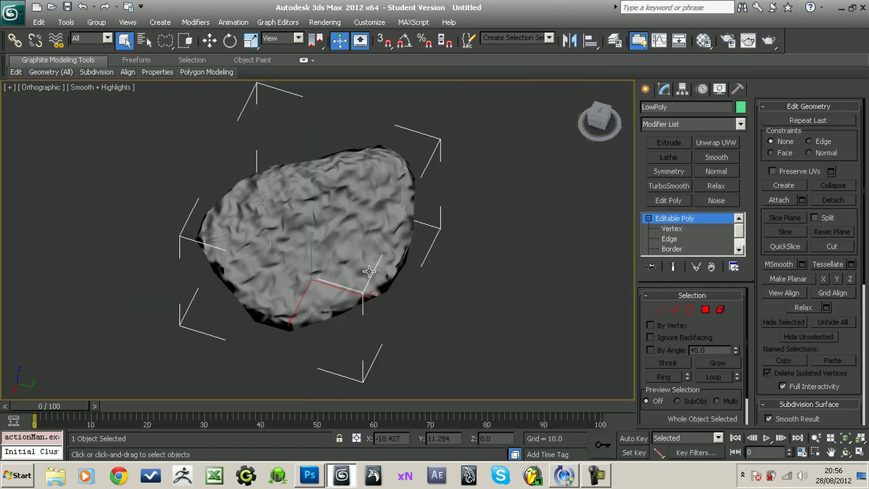
alt+middle_drag(301, 236, 346, 236)
key(w)
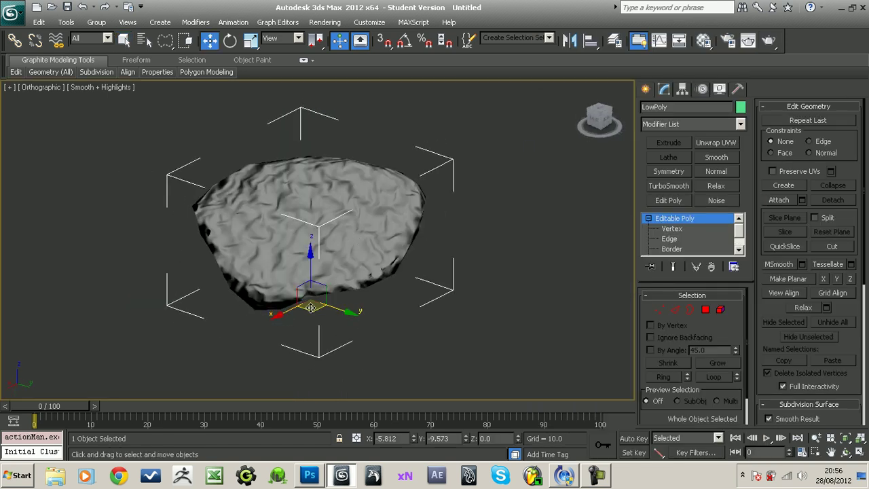
drag(310, 308, 153, 248)
alt+middle_drag(324, 263, 413, 218)
Step: Unhide all objects and move the LowPoly rock farther from the HighPoly rock, to about -103 in Y
right_click(413, 216)
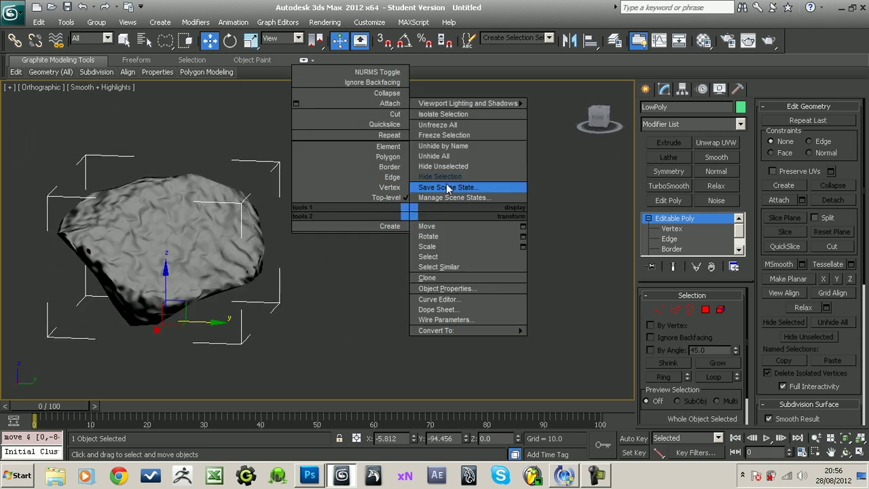
click(456, 155)
alt+middle_drag(403, 269, 176, 279)
click(131, 272)
drag(259, 315, 121, 309)
alt+middle_drag(122, 300, 243, 296)
Step: Show edged faces on both rocks and compare their vertex and face counts in the scene's Summary Info
key(F4)
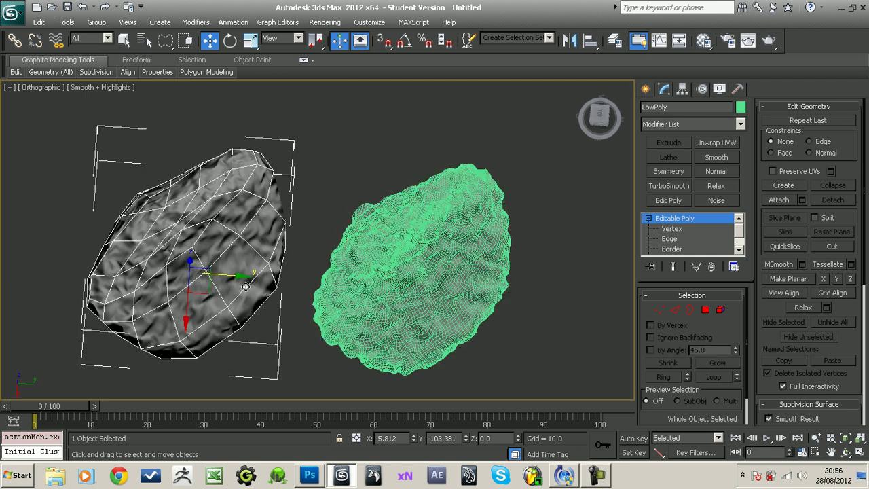
alt+middle_drag(297, 293, 326, 300)
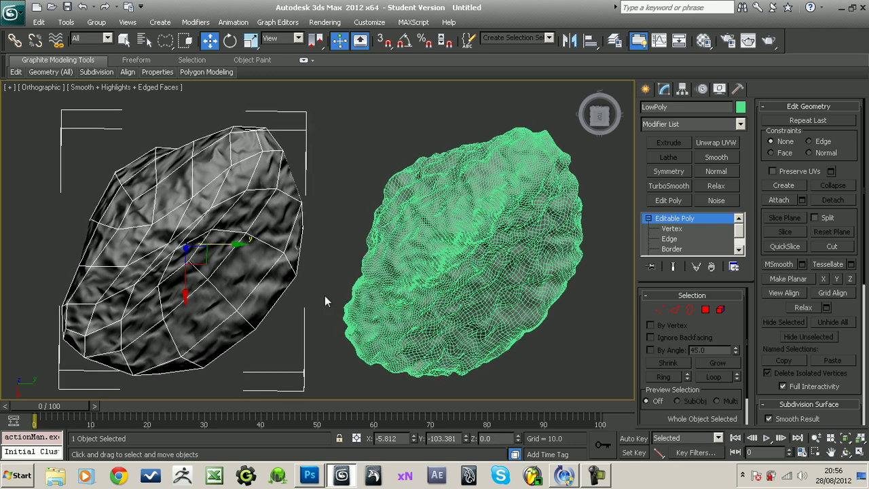
click(22, 16)
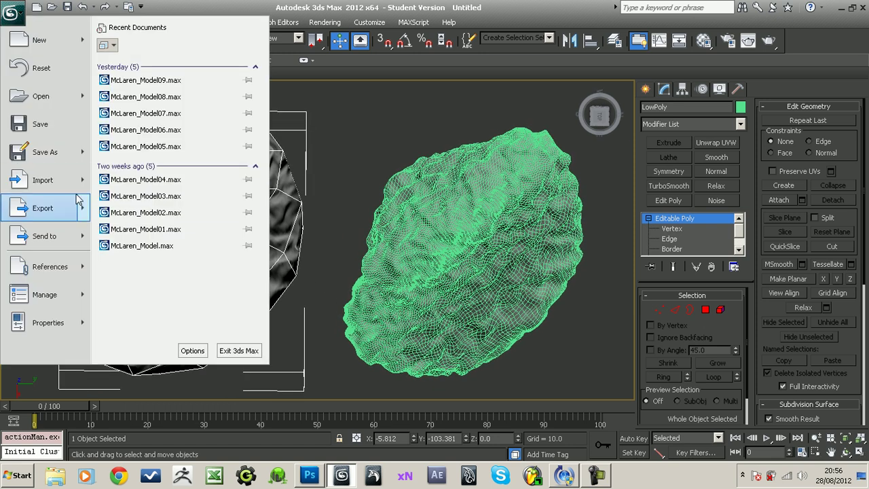
mouse_move(44, 304)
mouse_move(49, 328)
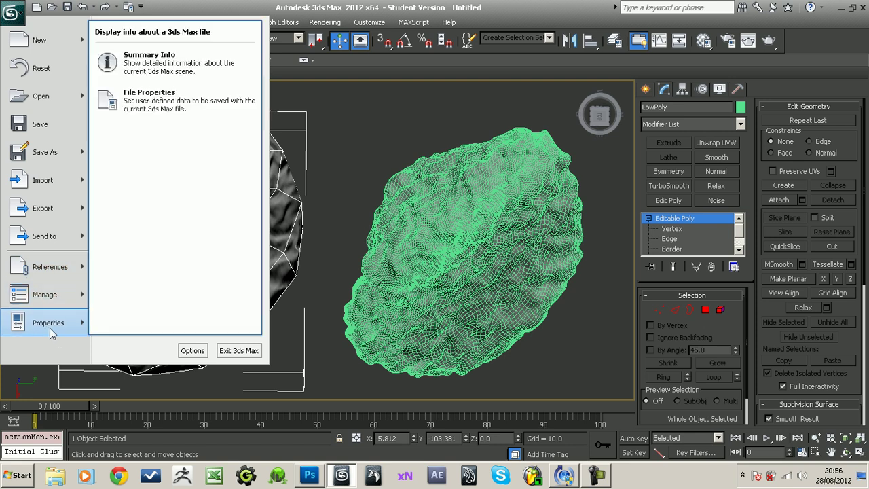
click(141, 76)
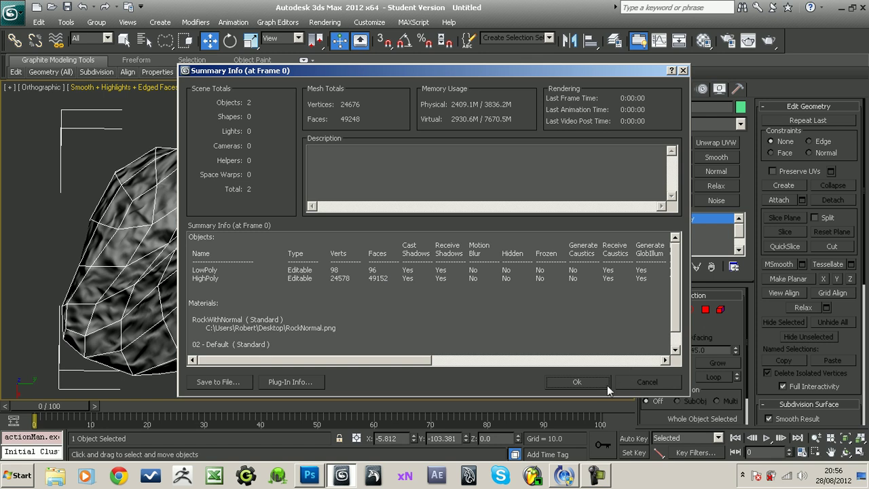
click(577, 383)
Step: Hide the edged faces and compare the shaded surfaces of the two rocks
middle_drag(412, 303, 233, 248)
key(F4)
scroll(419, 273, up, 1)
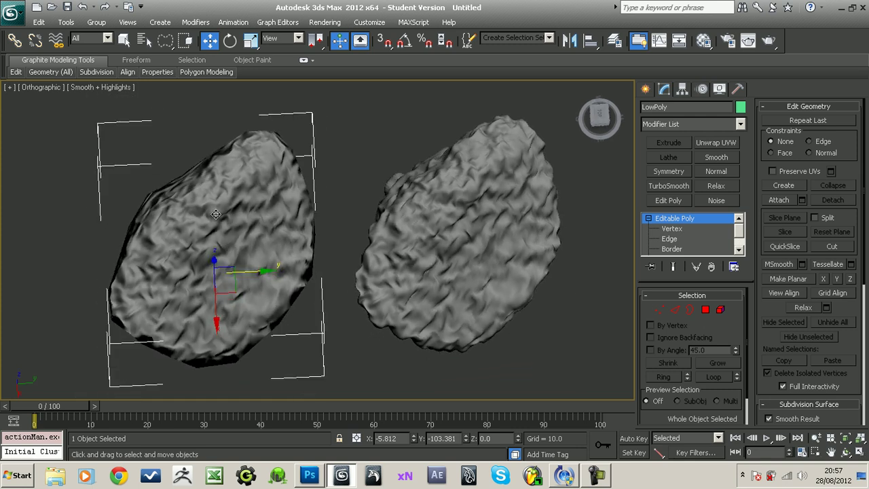
alt+middle_drag(160, 254, 202, 267)
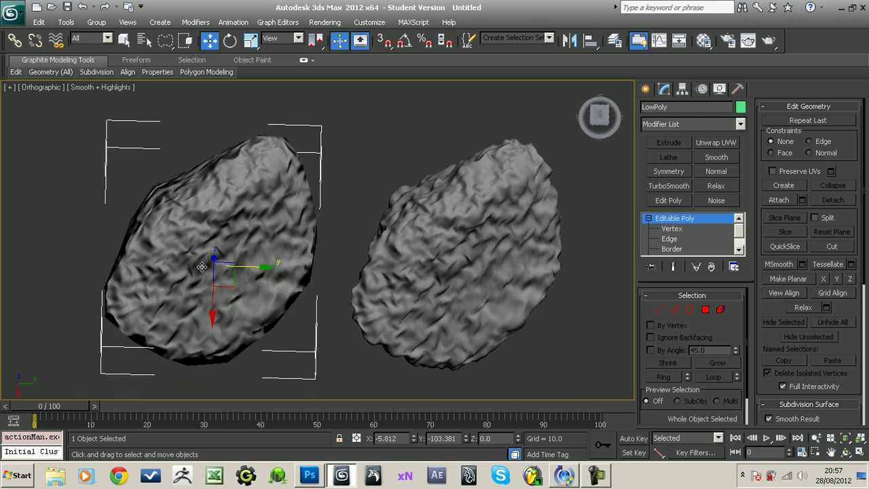
Step: Inspect the HighPoly rock and its Noise modifier, then clear the selection and compare both rocks' silhouettes and surface detail
click(450, 260)
alt+middle_drag(449, 260, 466, 270)
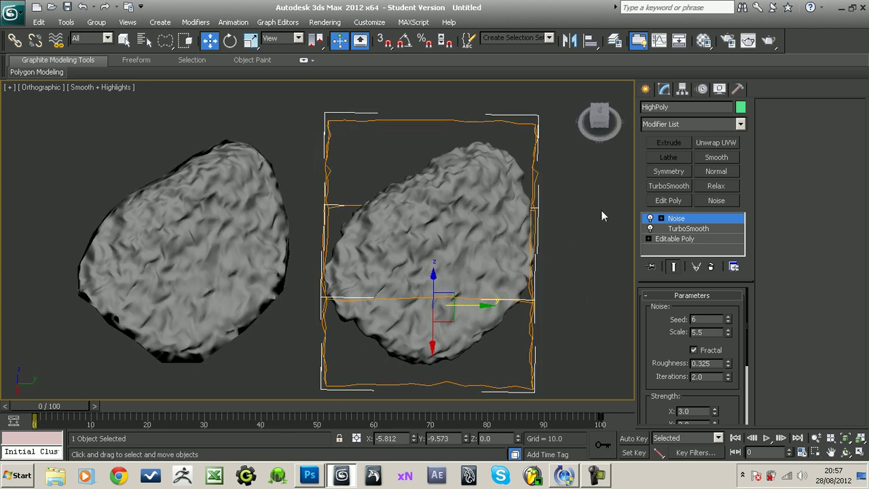
click(661, 219)
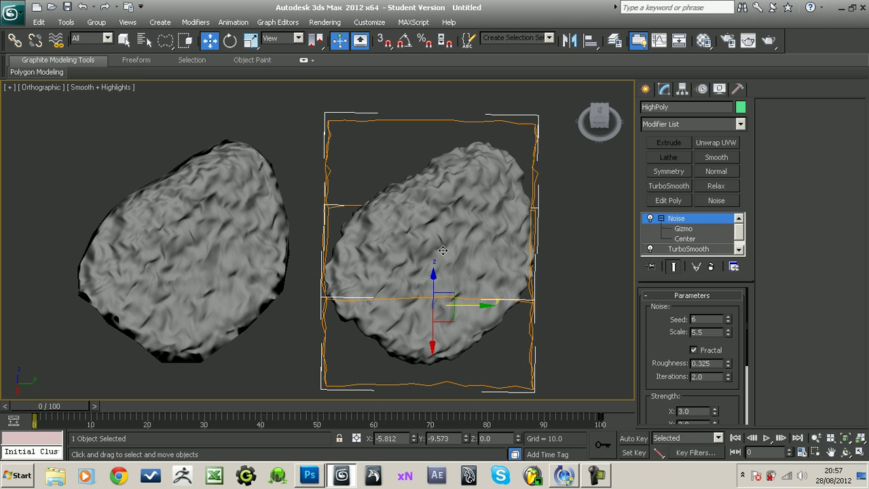
alt+middle_drag(444, 232, 459, 292)
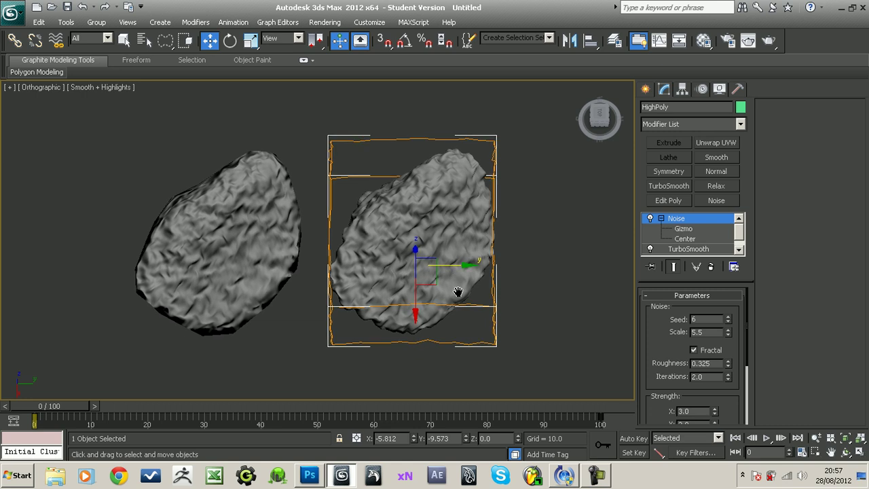
click(531, 285)
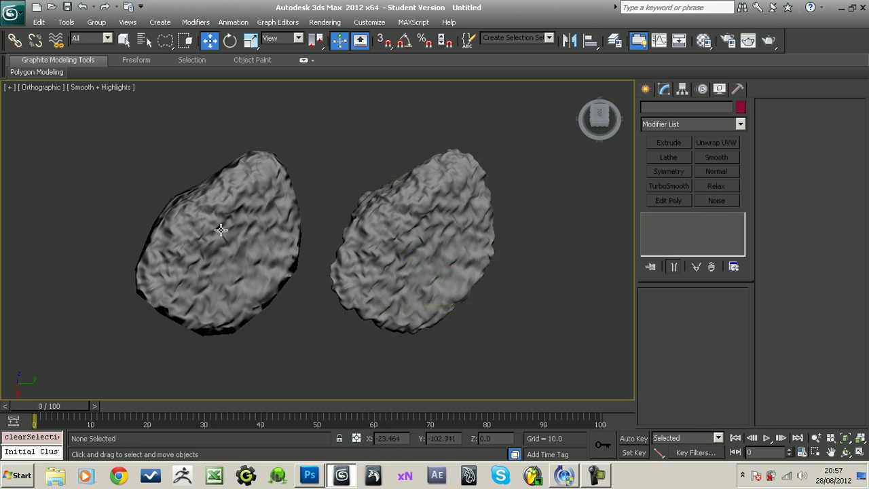
scroll(428, 305, up, 3)
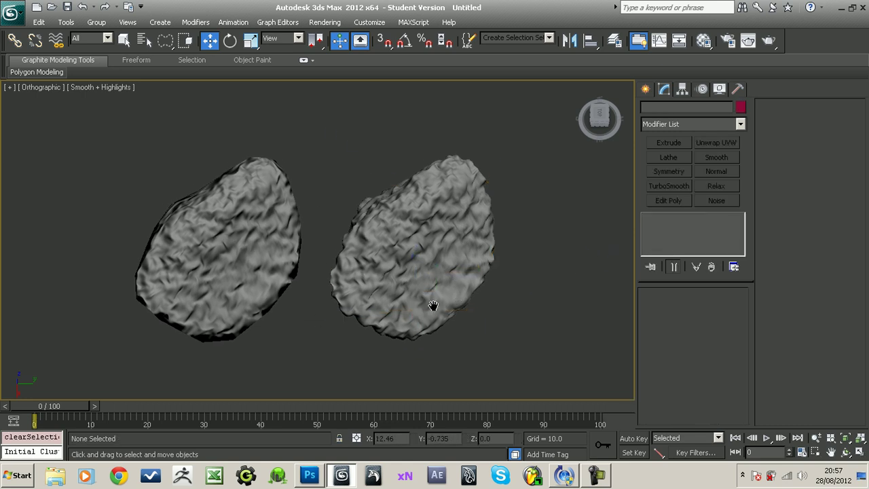
scroll(407, 313, down, 4)
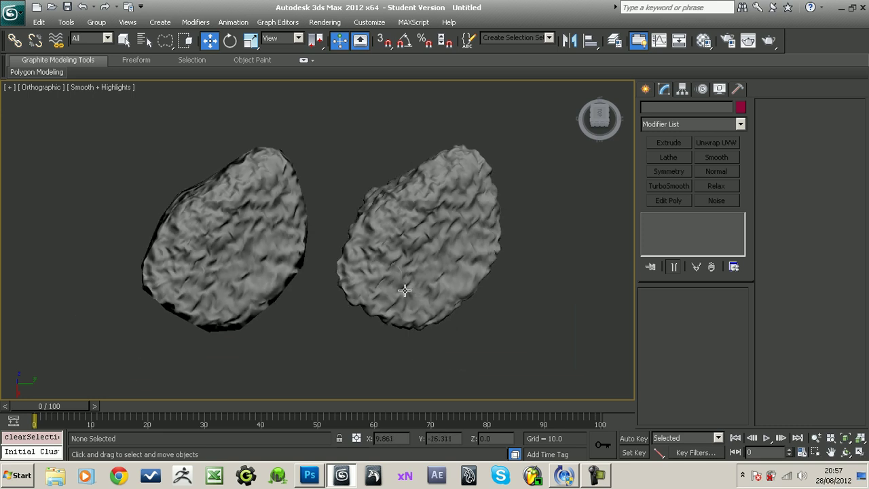